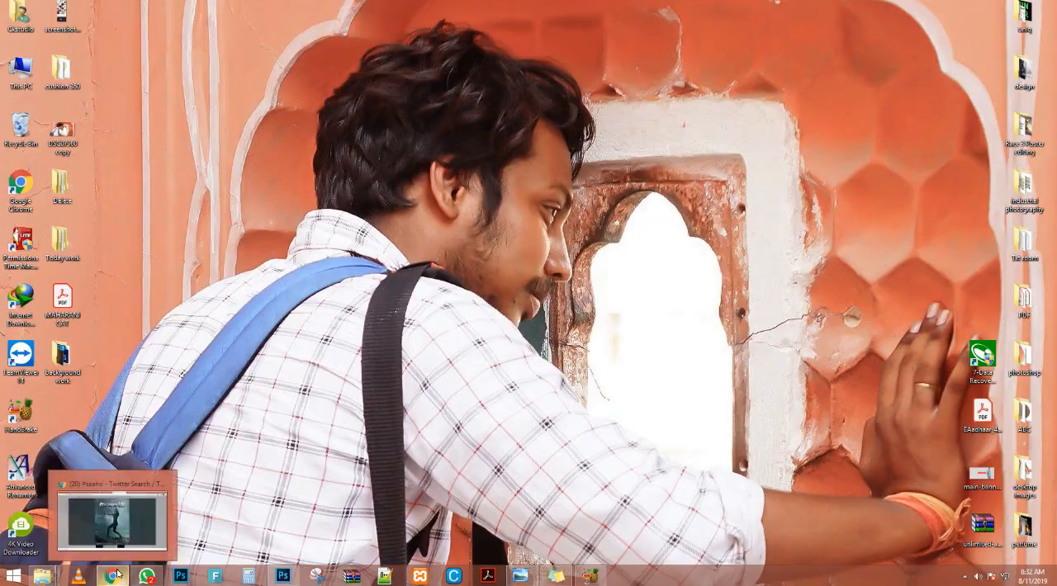
Switch to Chrome and open YouTube in a new tab.
click(116, 576)
click(676, 5)
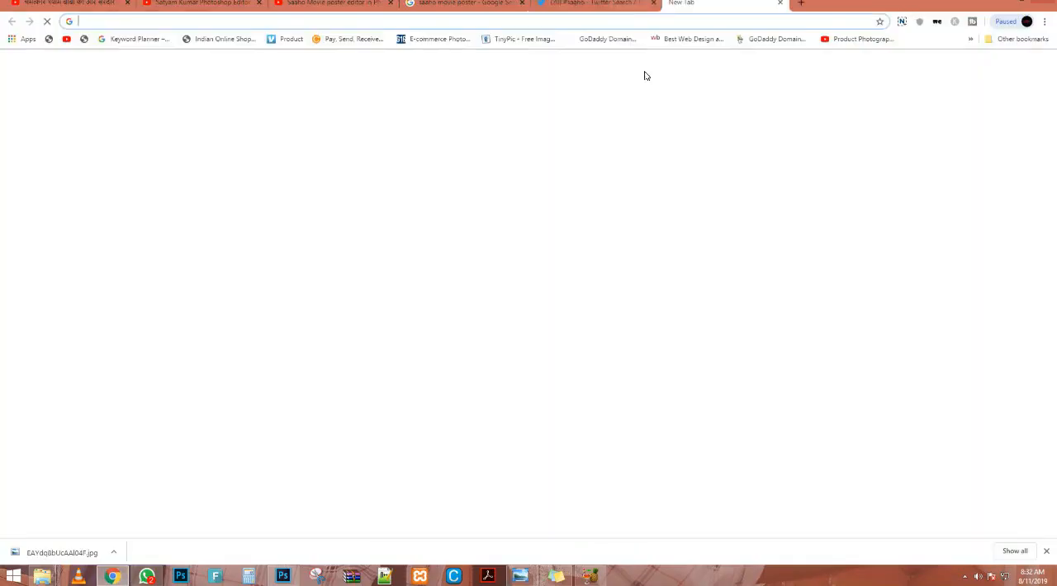
text(youtube.com)
key(Return)
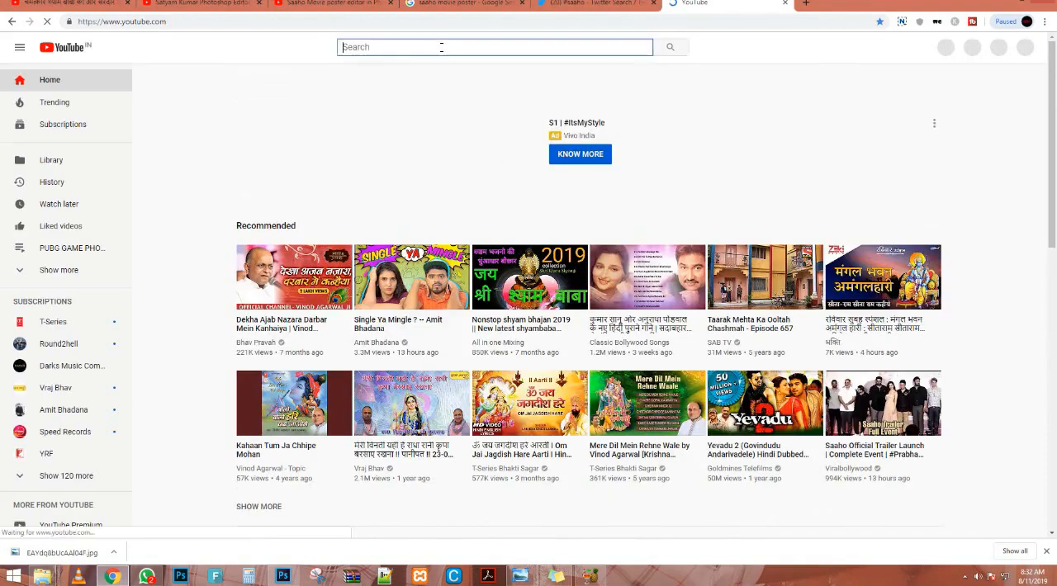
Search YouTube for the creator's Photoshop editor channel and open its channel page.
text(satyam k)
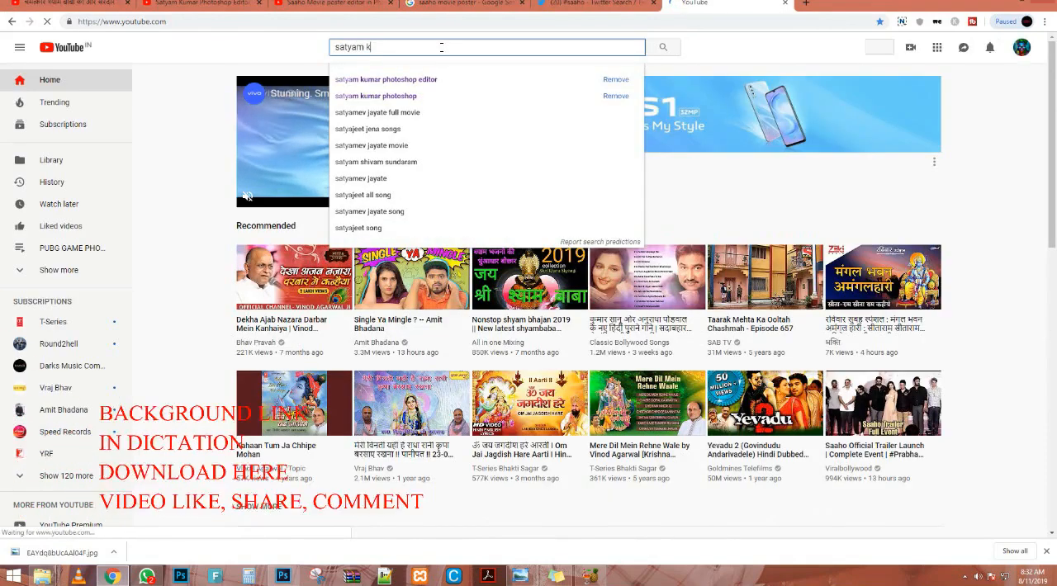
text(uma pho)
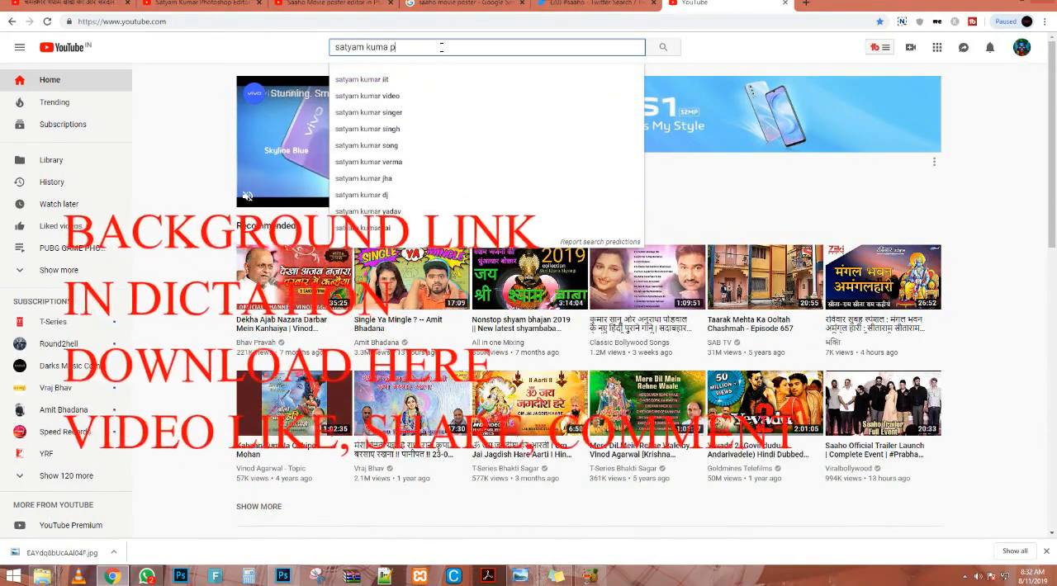
key(BackSpace)
key(BackSpace)
key(BackSpace)
key(BackSpace)
text(r)
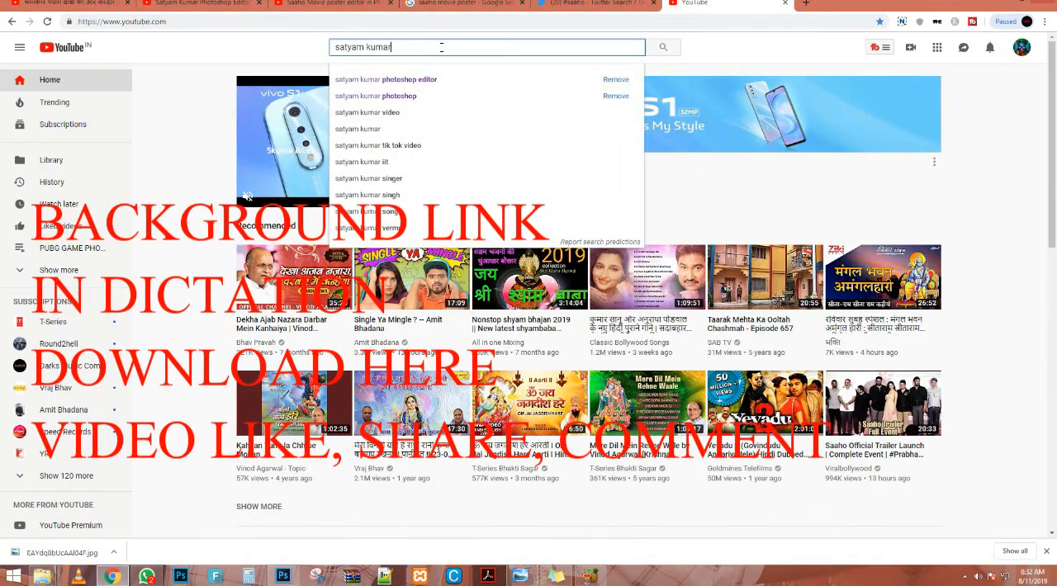
text( photoshop ediotr)
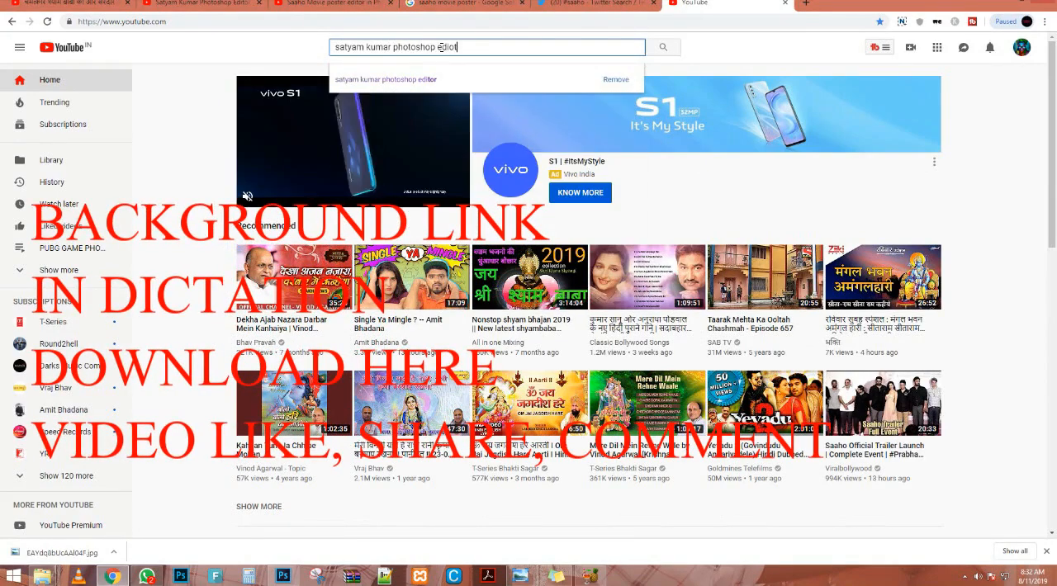
key(Return)
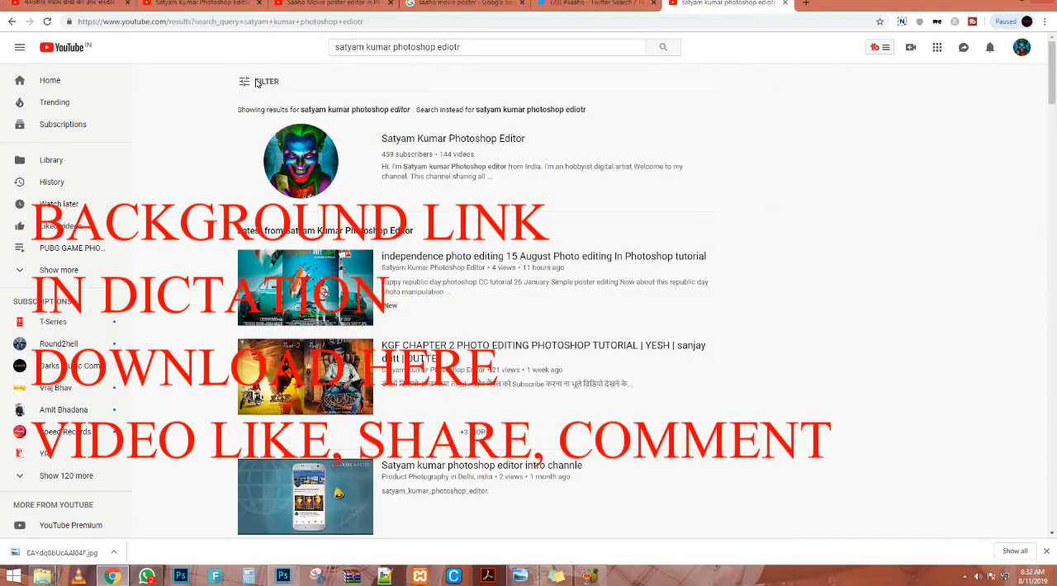
click(317, 178)
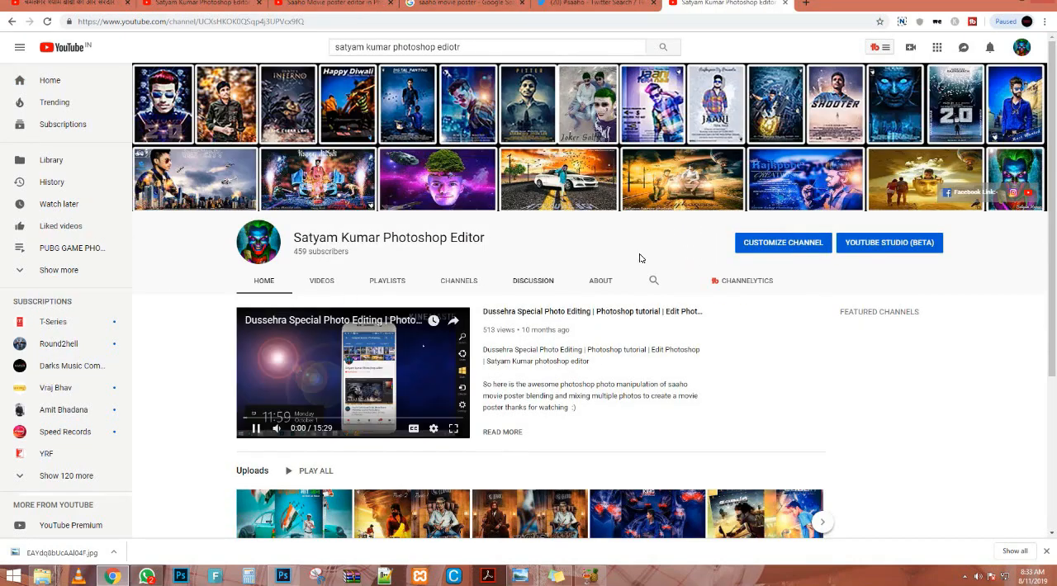
Open the channel's customization view and look over its home page sections.
click(758, 247)
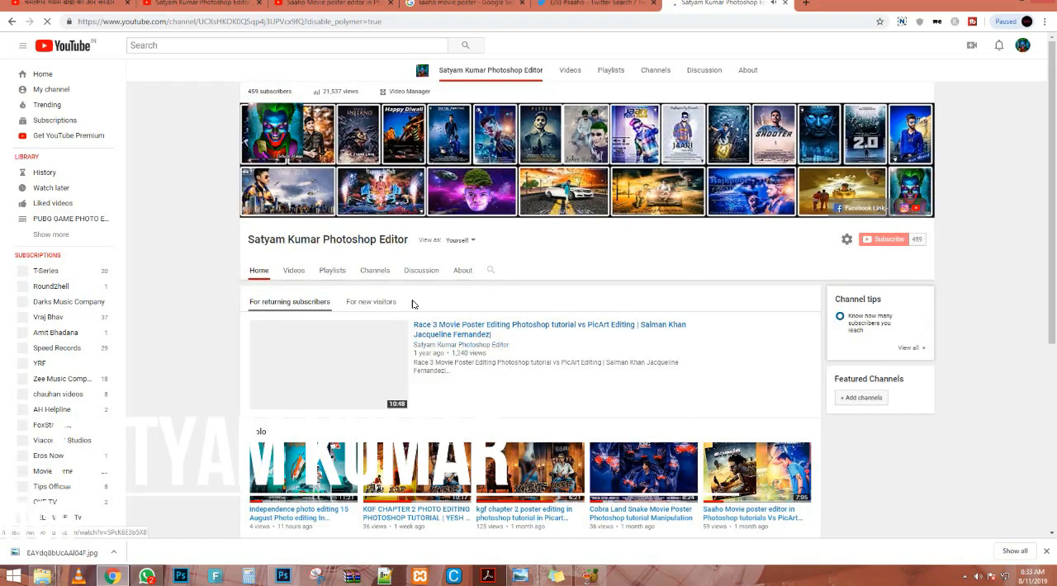
scroll(407, 307, down, 5)
scroll(400, 314, up, 4)
scroll(394, 371, down, 4)
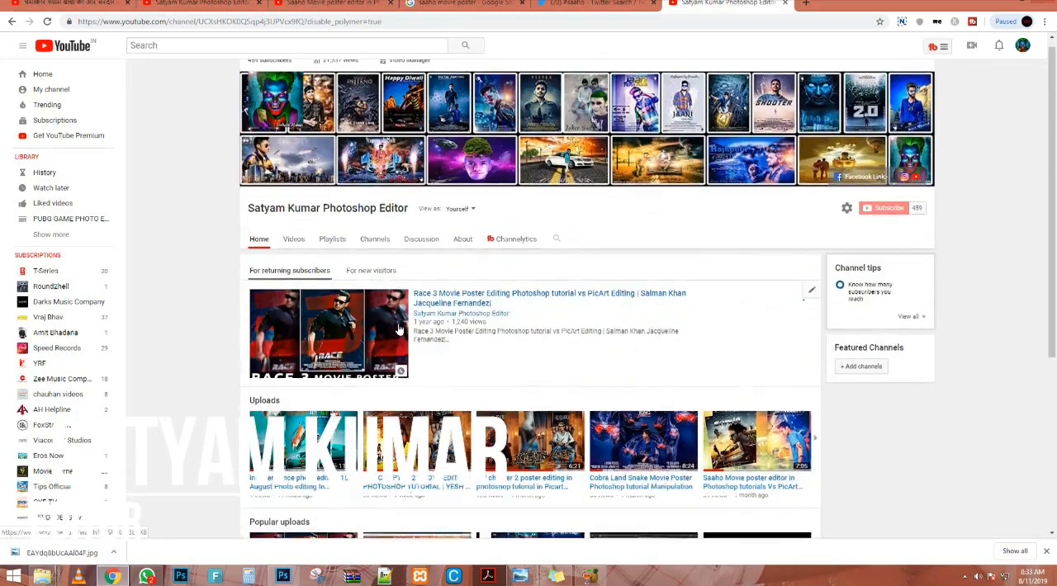
scroll(421, 364, up, 1)
scroll(421, 364, up, 3)
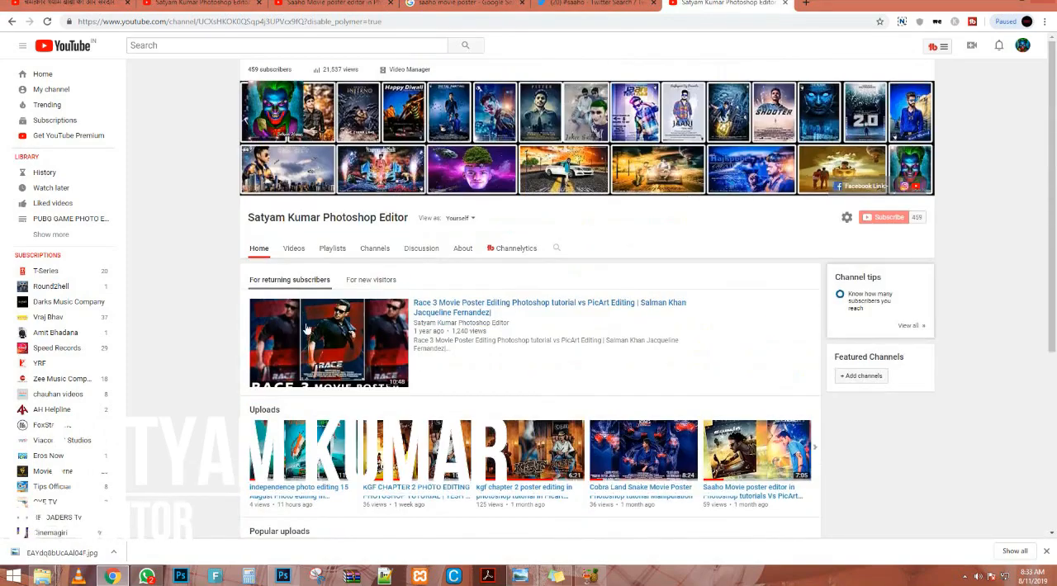
Browse the channel's full list of uploaded videos, loading the older entries, and close the YouTube tab.
click(293, 258)
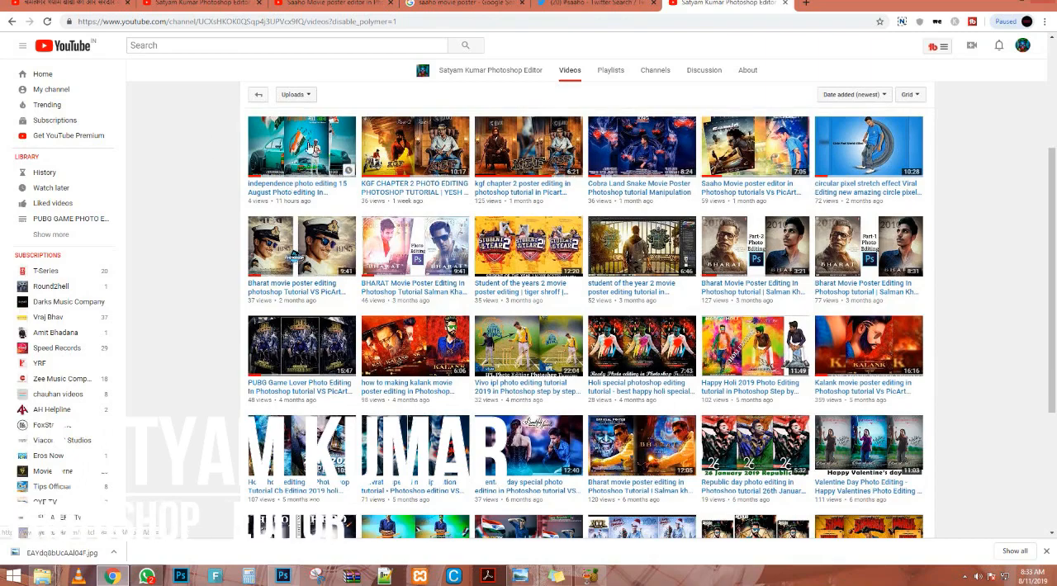
scroll(588, 346, down, 3)
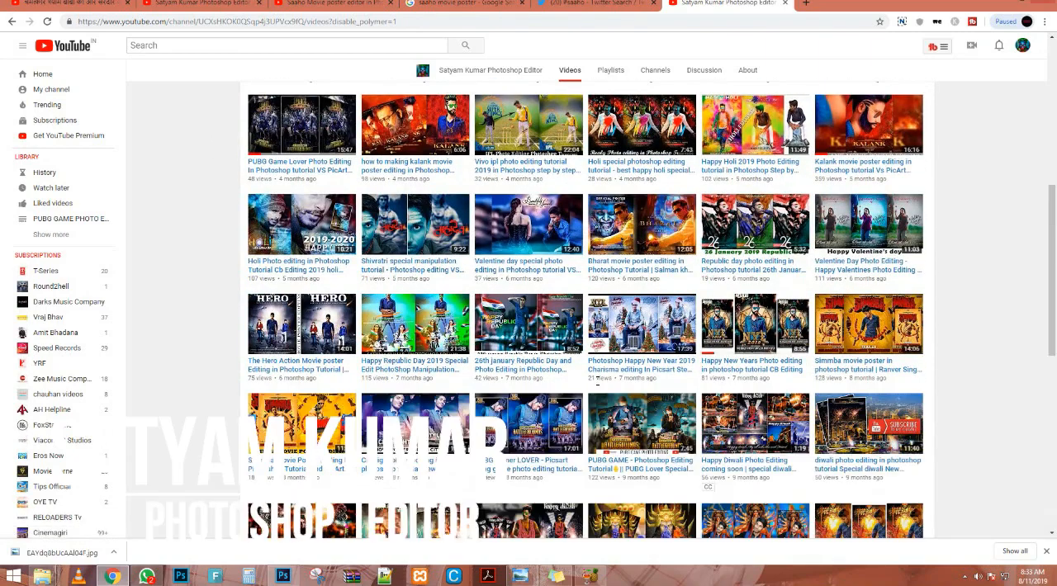
scroll(599, 381, down, 6)
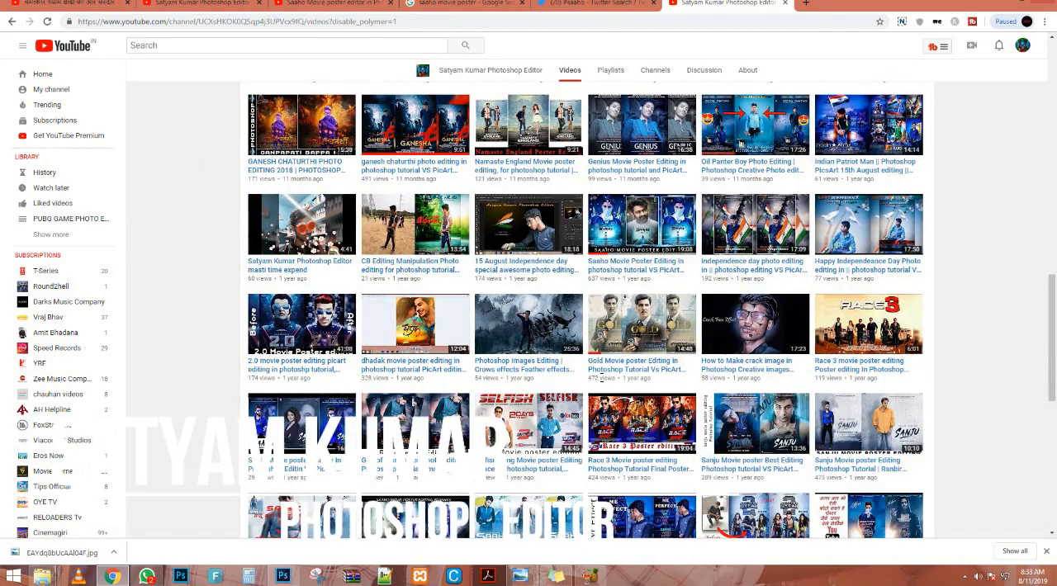
scroll(621, 473, down, 5)
click(594, 482)
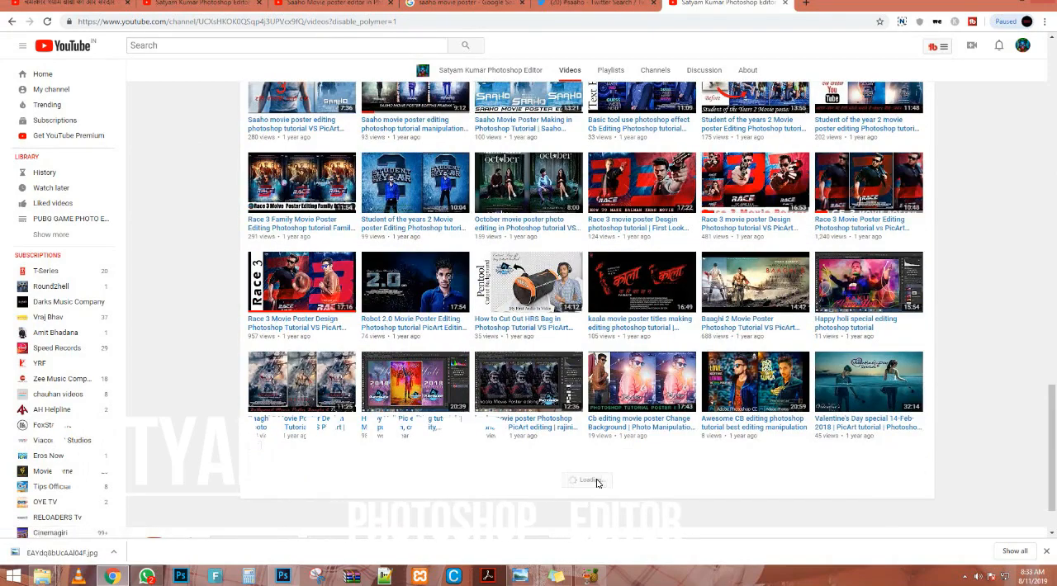
scroll(599, 479, down, 6)
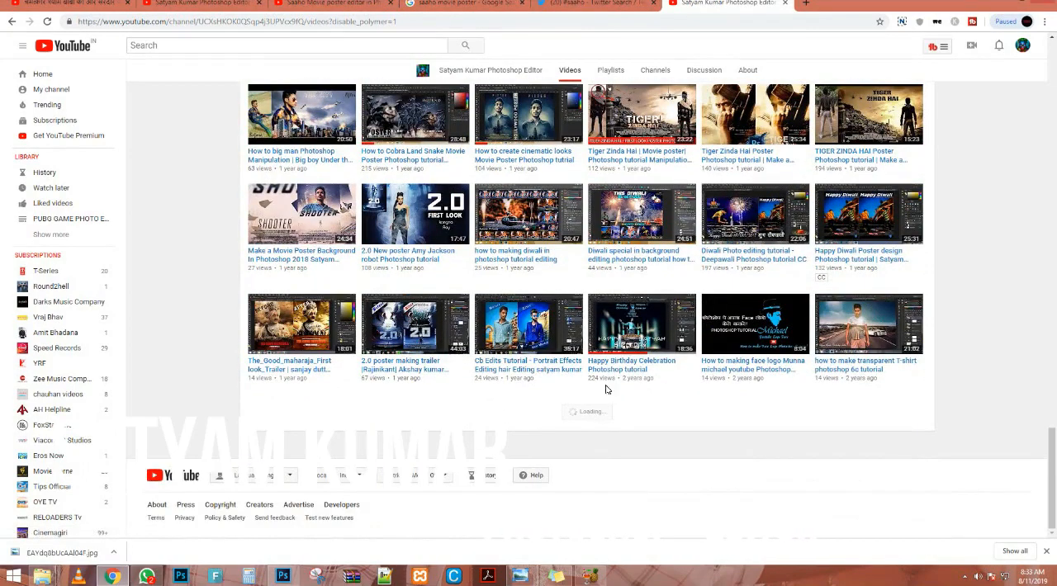
scroll(570, 399, down, 5)
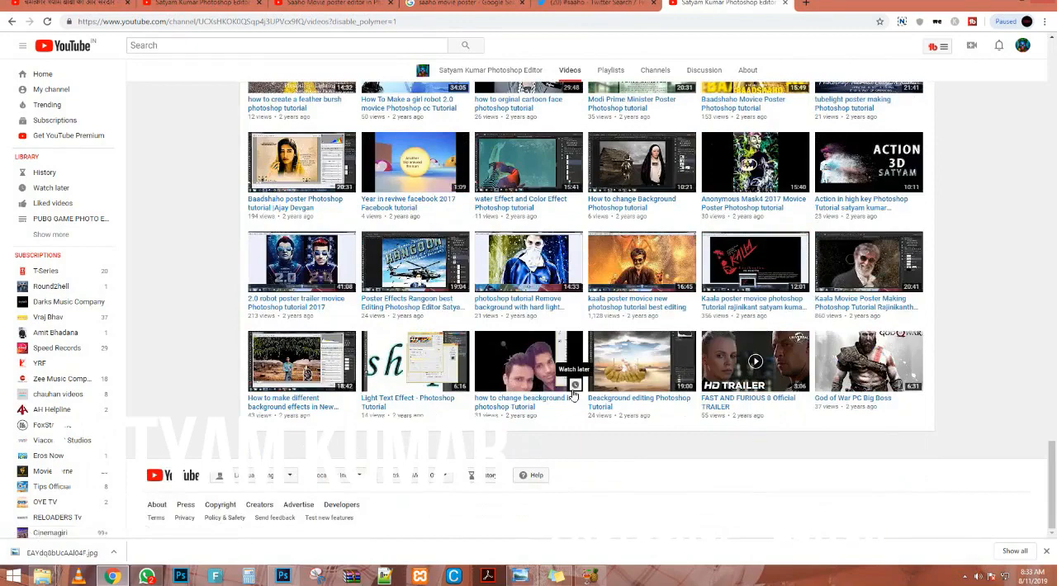
click(786, 5)
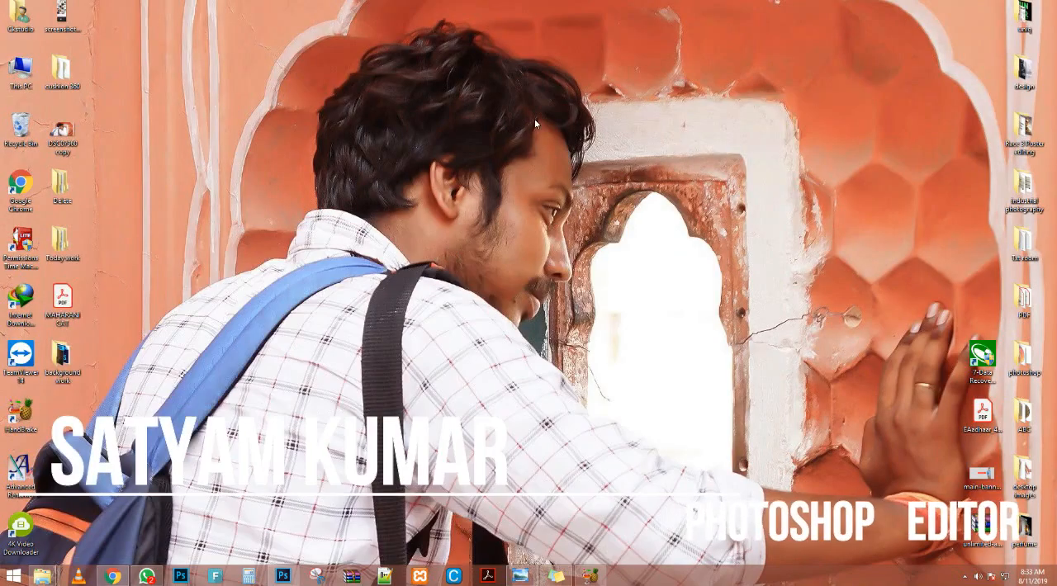
right_click(535, 120)
click(558, 154)
right_click(558, 154)
click(594, 186)
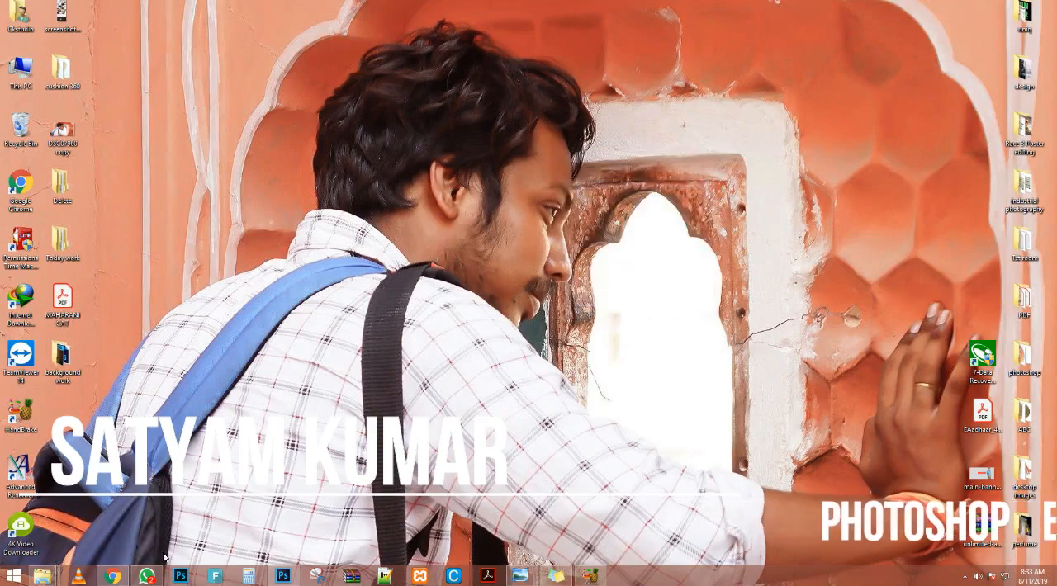
Switch to Photoshop, stamp the visible layers of the cut-out man's document into a new layer and move it onto the poster background.
click(180, 576)
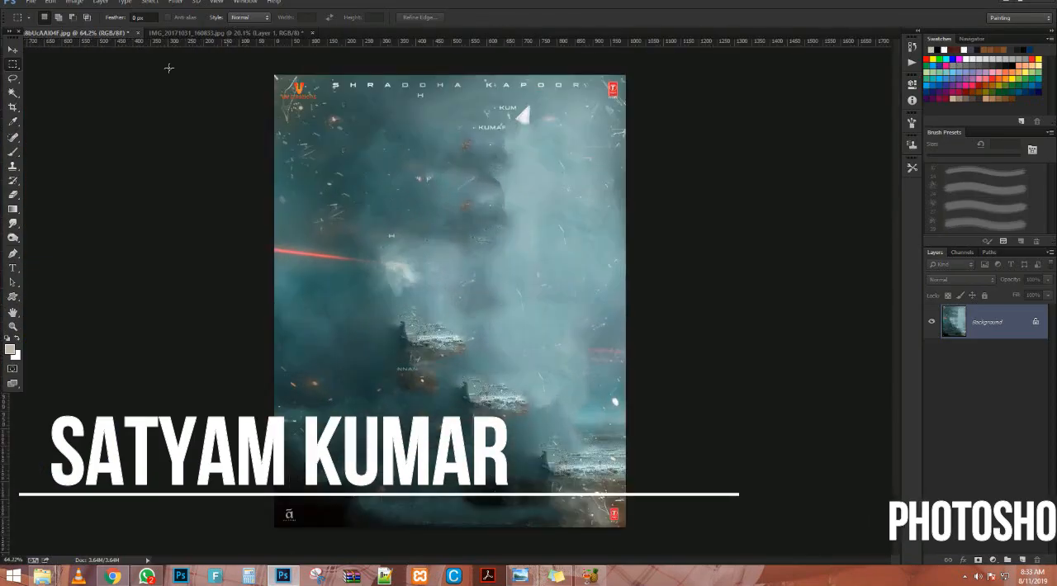
key(v)
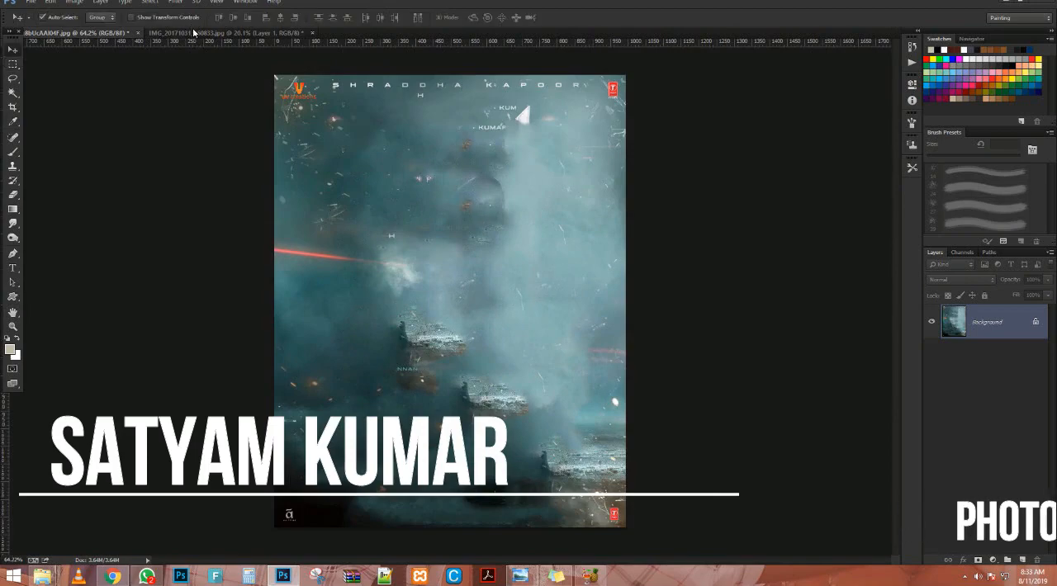
click(194, 32)
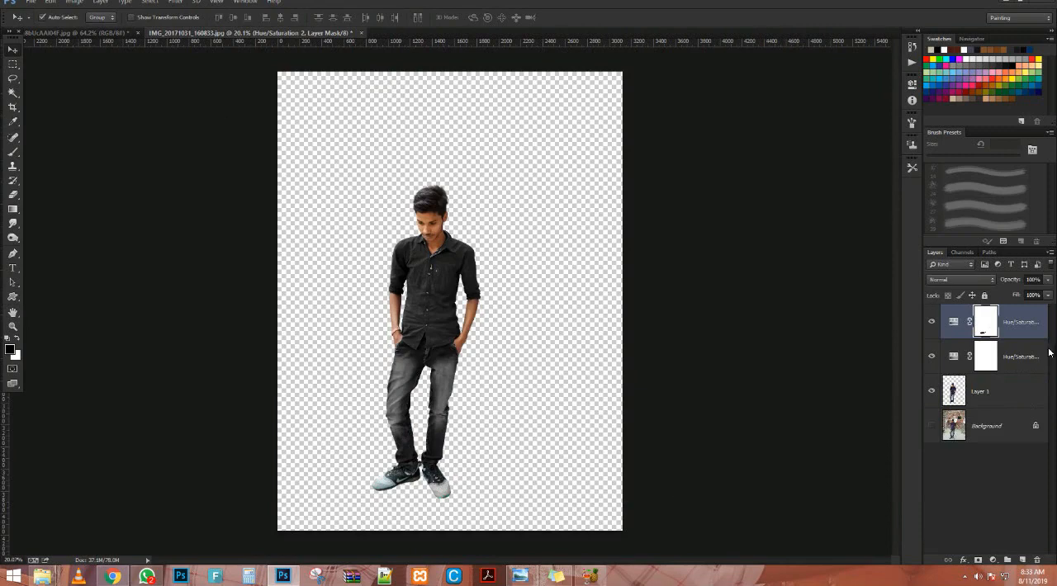
key(ctrl+shift+alt+e)
drag(444, 285, 438, 257)
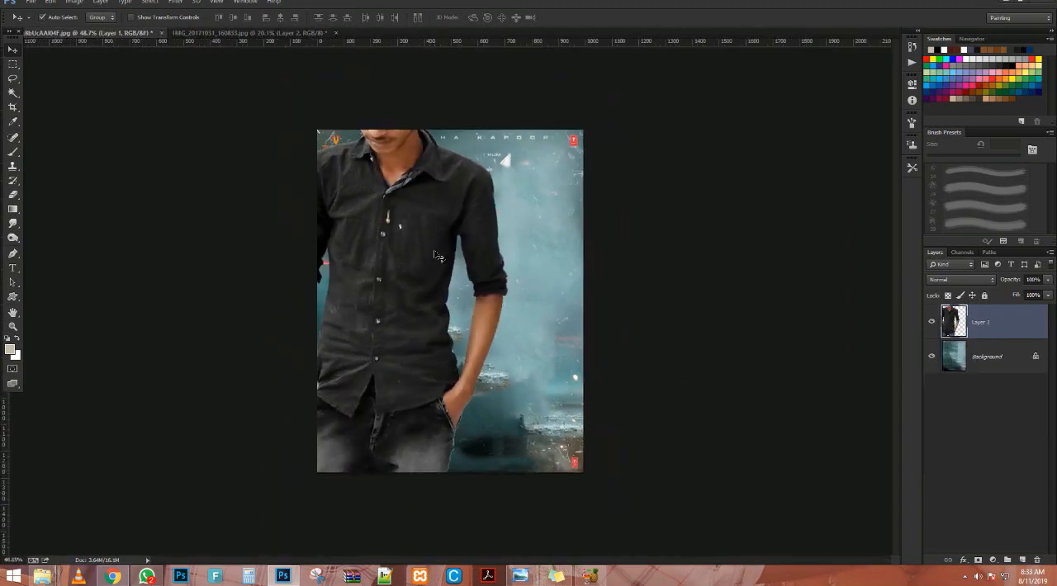
Scale the man down to about 28% and place him in the lower middle of the poster.
key(ctrl+t)
key(ctrl+minus)
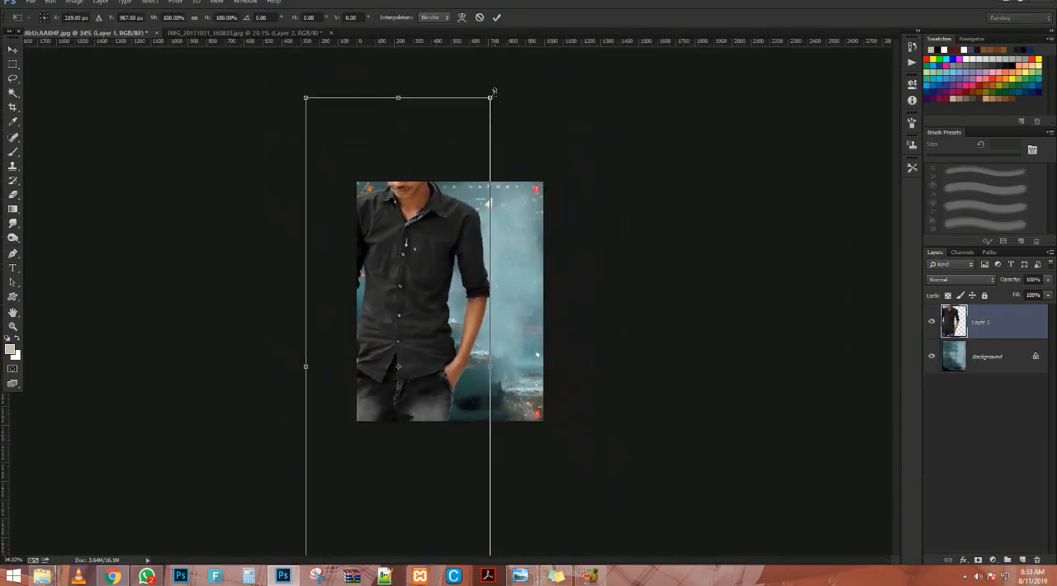
drag(489, 97, 433, 262)
key(ctrl+plus)
drag(310, 425, 497, 248)
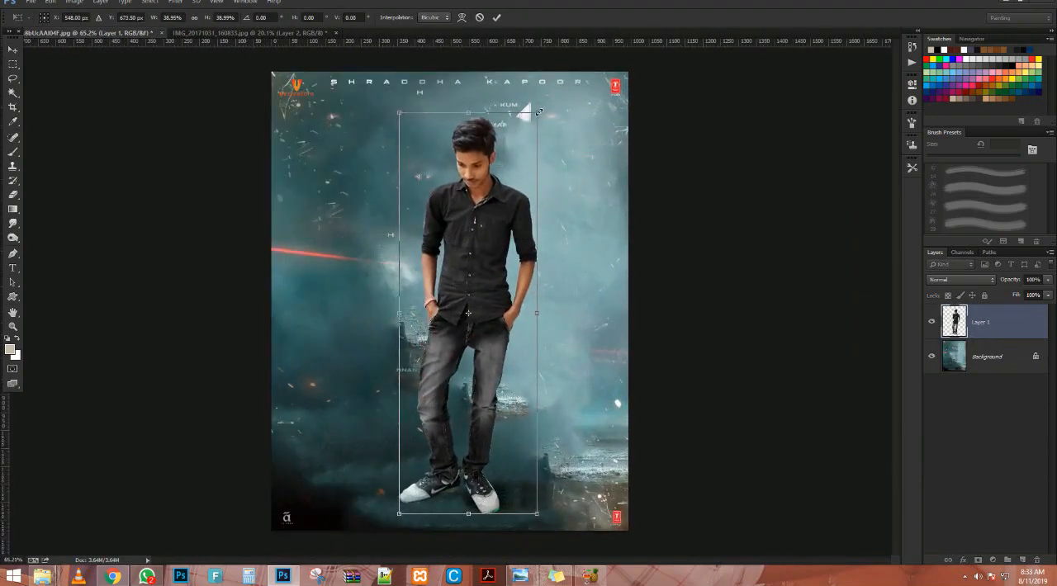
drag(527, 118, 491, 162)
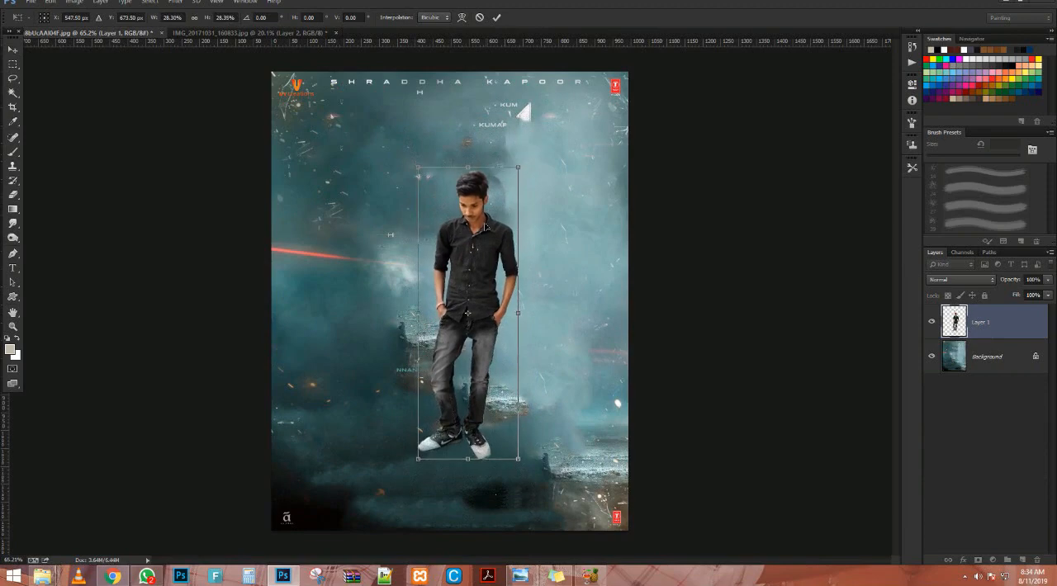
drag(487, 216, 462, 277)
key(Return)
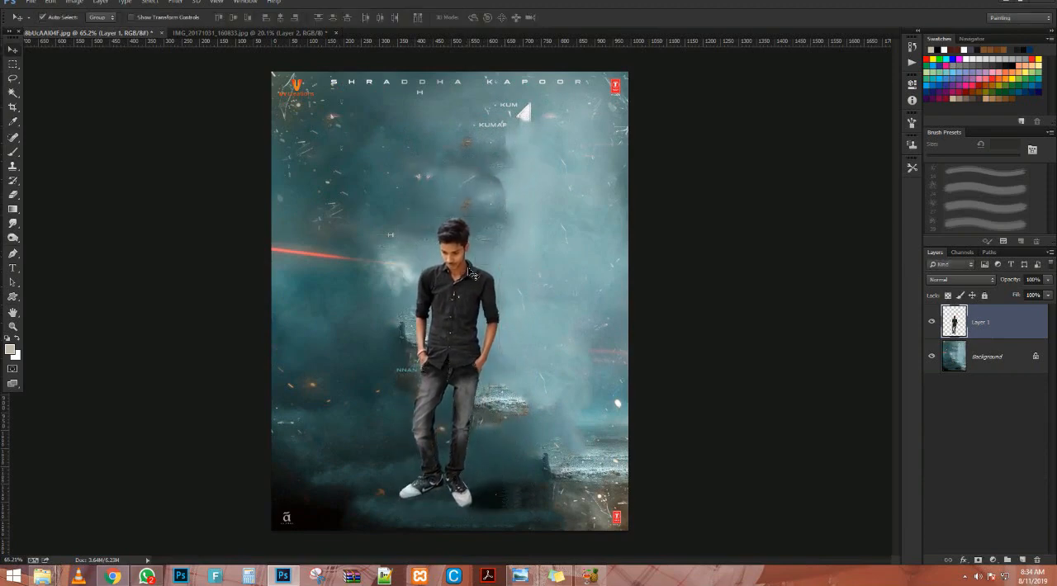
Place the dark ground image over the lower part of the poster at 80% scale.
scroll(472, 265, up, 2)
scroll(472, 264, down, 2)
scroll(473, 264, up, 1)
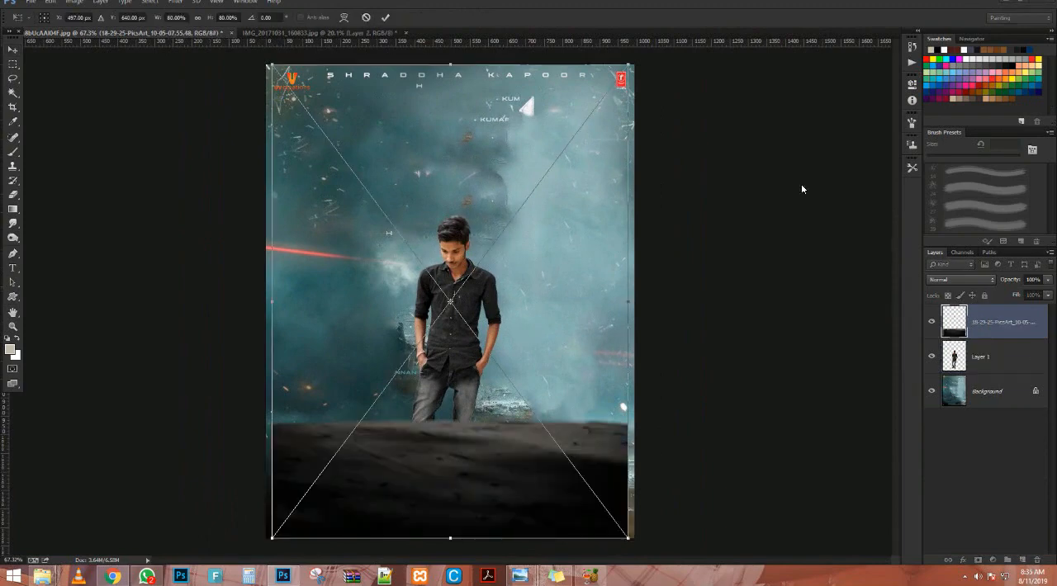
scroll(521, 416, down, 2)
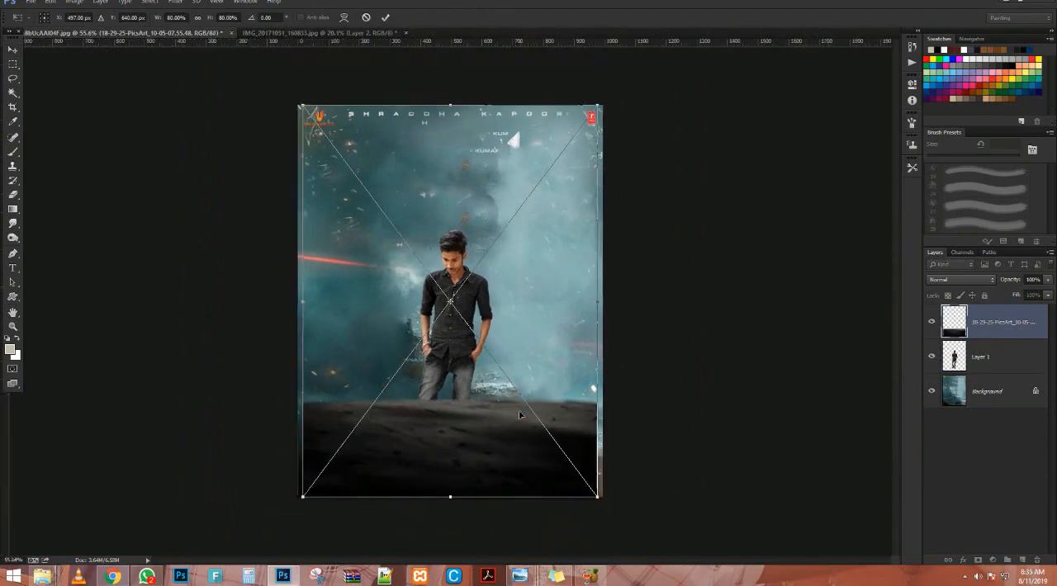
scroll(517, 430, up, 3)
key(Return)
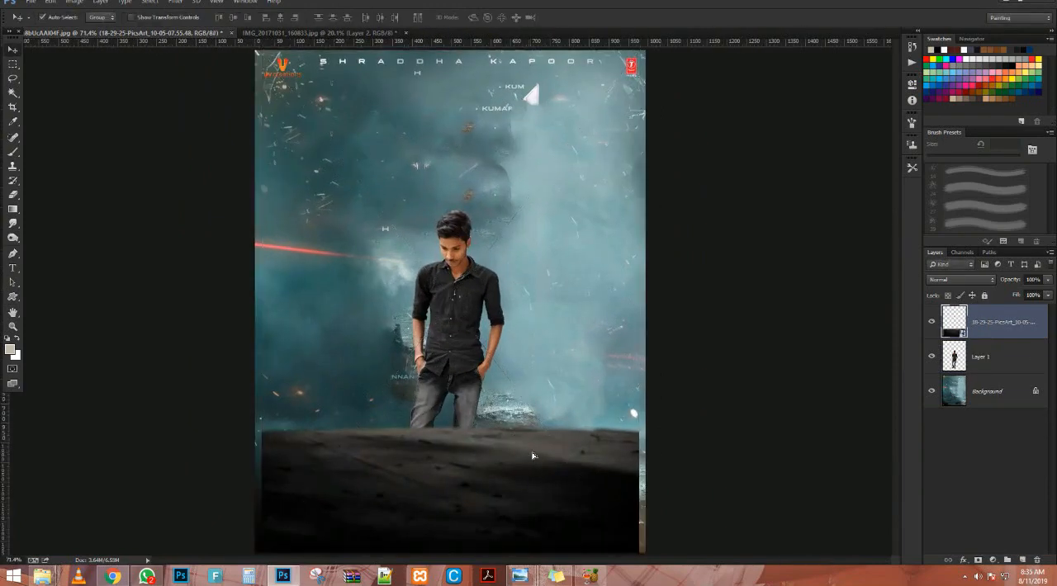
Fit the dark ground layer to the poster's full width and move it below the man's layer.
drag(533, 456, 522, 455)
scroll(522, 455, down, 5)
key(ctrl+t)
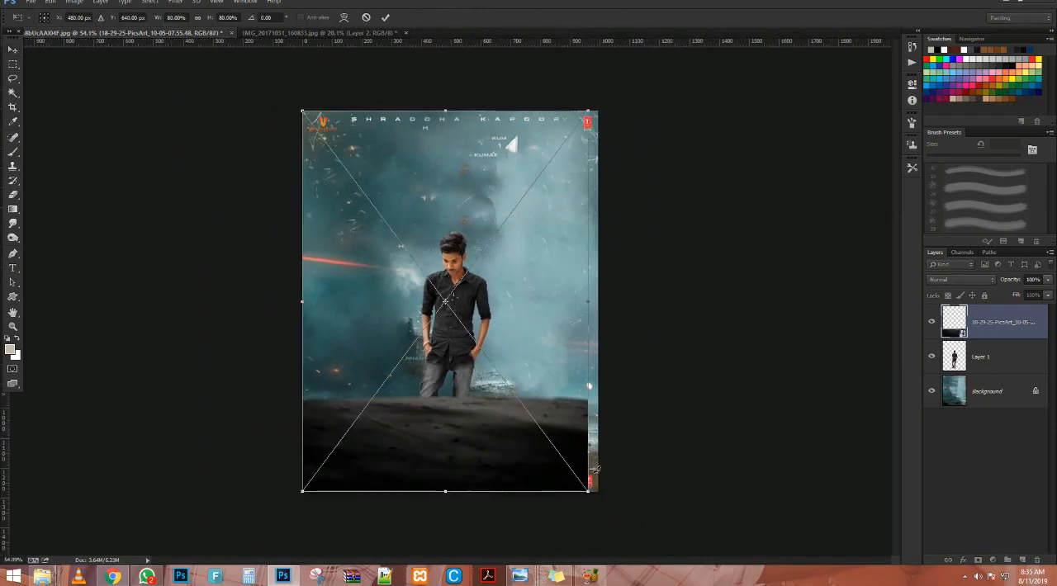
drag(589, 489, 615, 512)
key(Return)
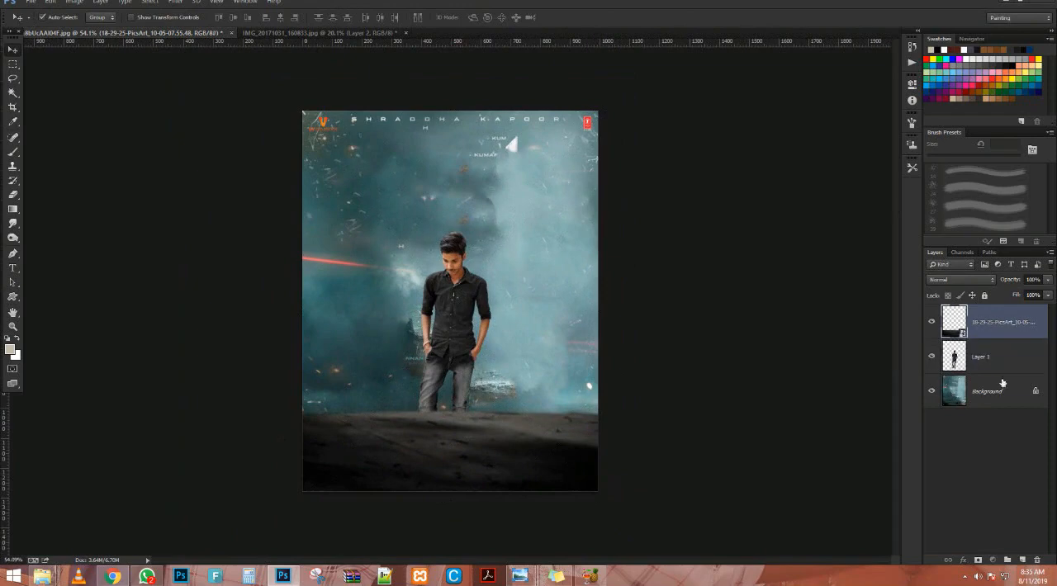
drag(994, 328, 990, 368)
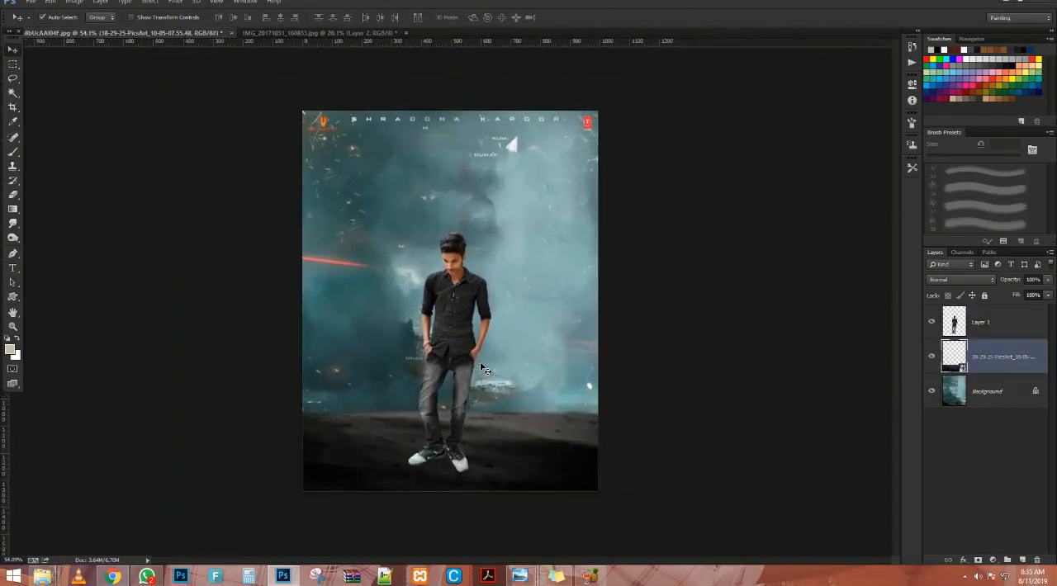
Rasterize the dark ground layer and soften its upper edge into the smoky background with a large soft Eraser.
scroll(487, 365, up, 2)
key(e)
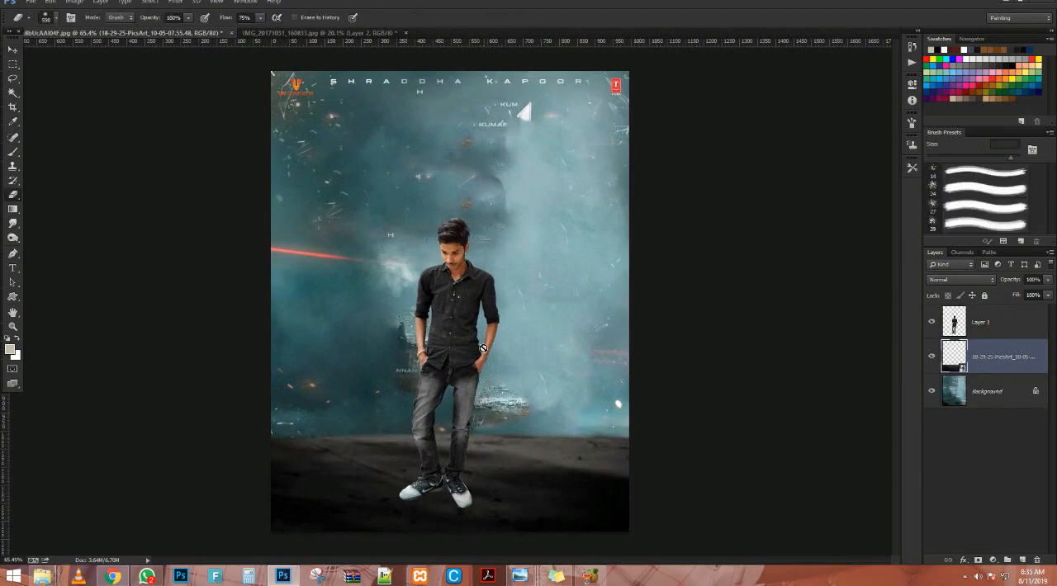
right_click(1027, 379)
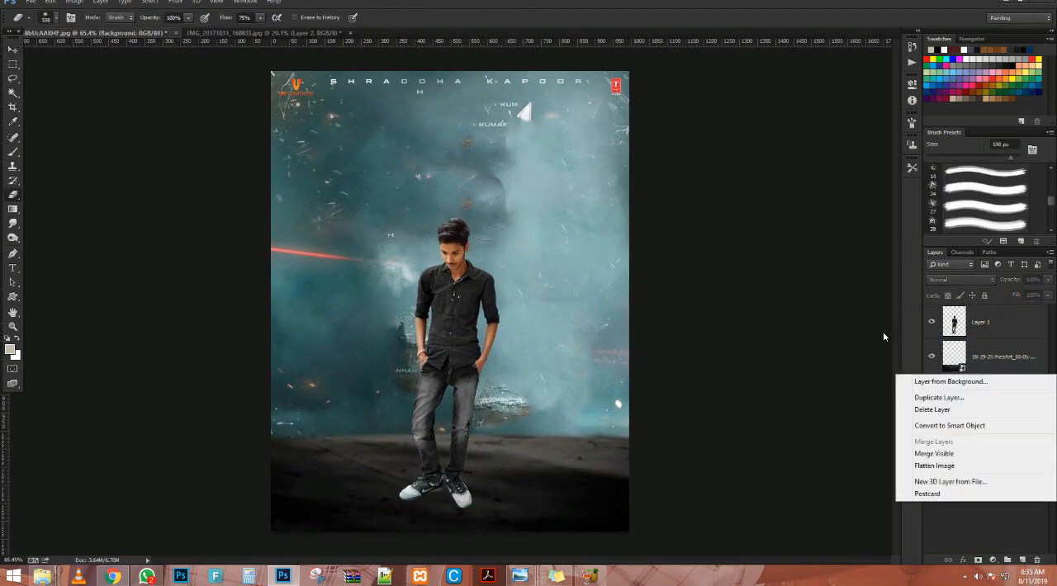
right_click(1005, 363)
click(898, 240)
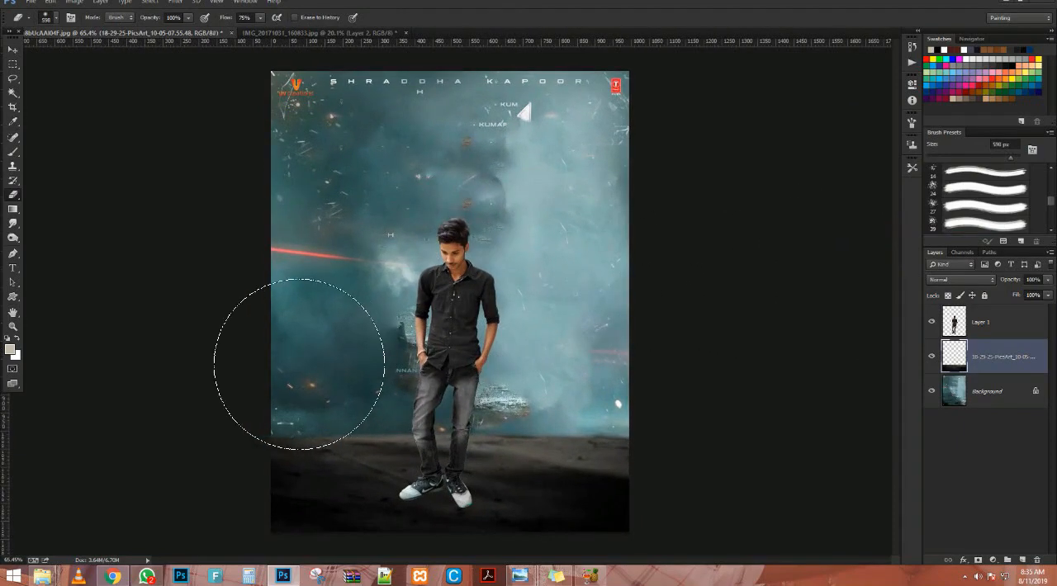
mouse_move(299, 364)
mouse_down()
mouse_move(654, 361)
mouse_move(235, 322)
mouse_move(481, 317)
mouse_up()
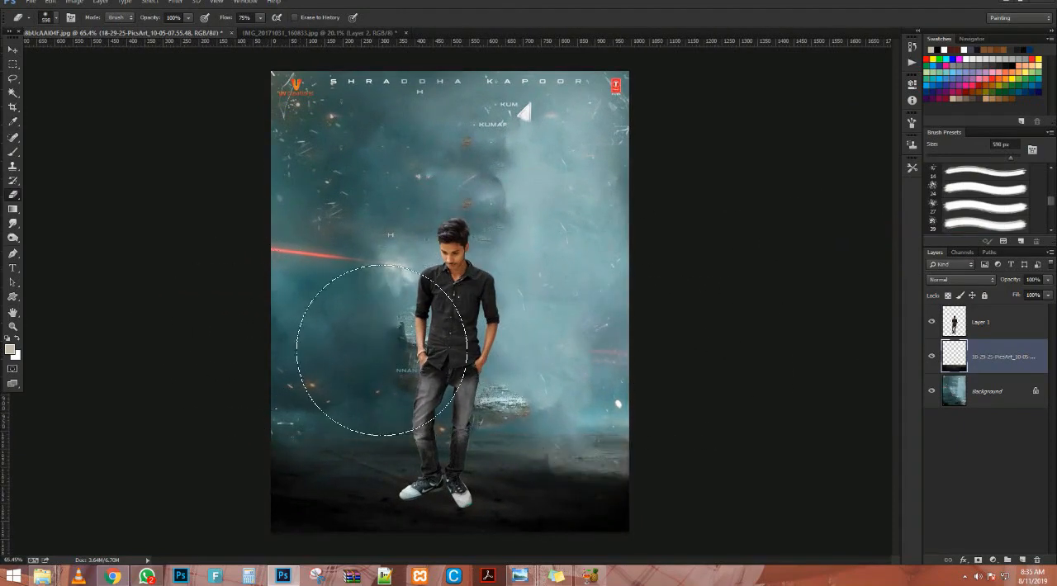
Move the man slightly up and to the right so his feet stand on the faded ground.
key(v)
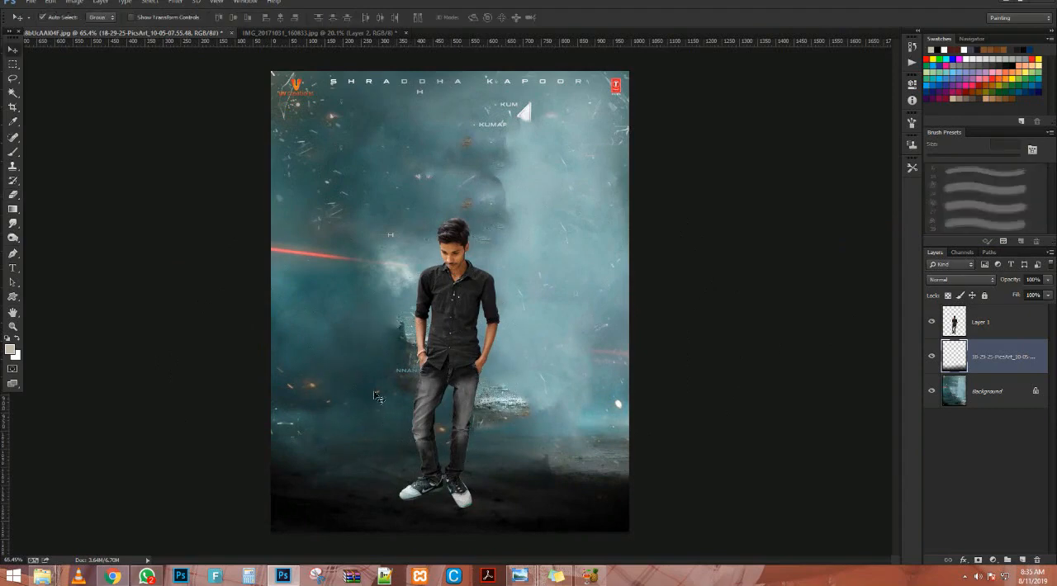
drag(444, 366, 449, 345)
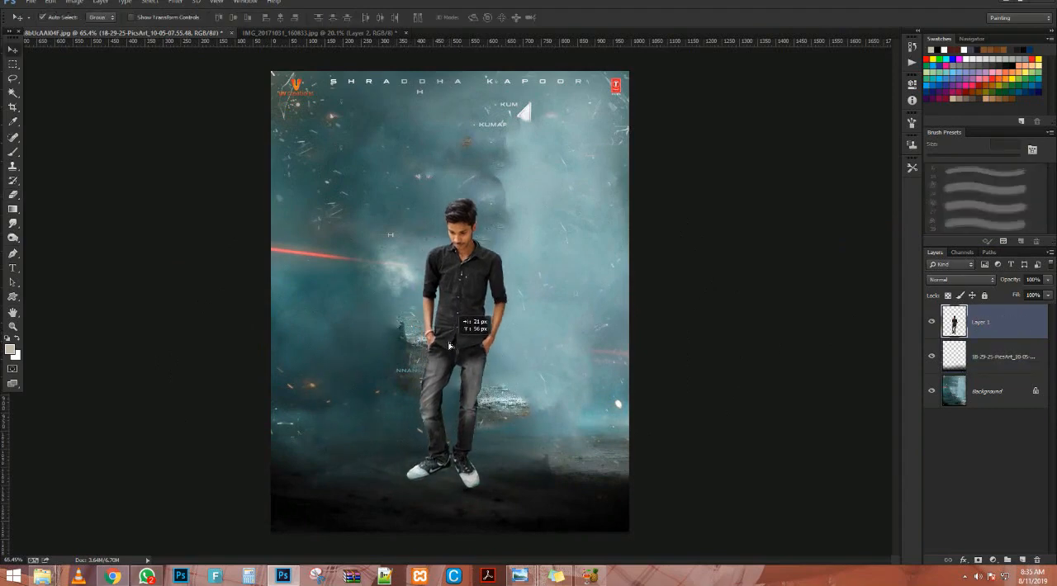
scroll(462, 415, down, 3)
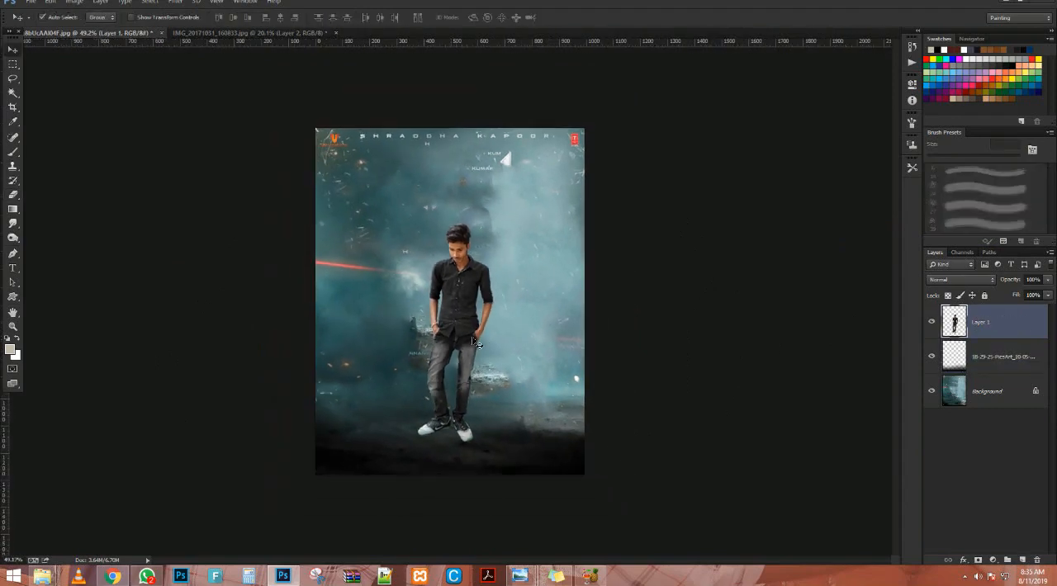
scroll(473, 338, up, 2)
scroll(582, 275, up, 1)
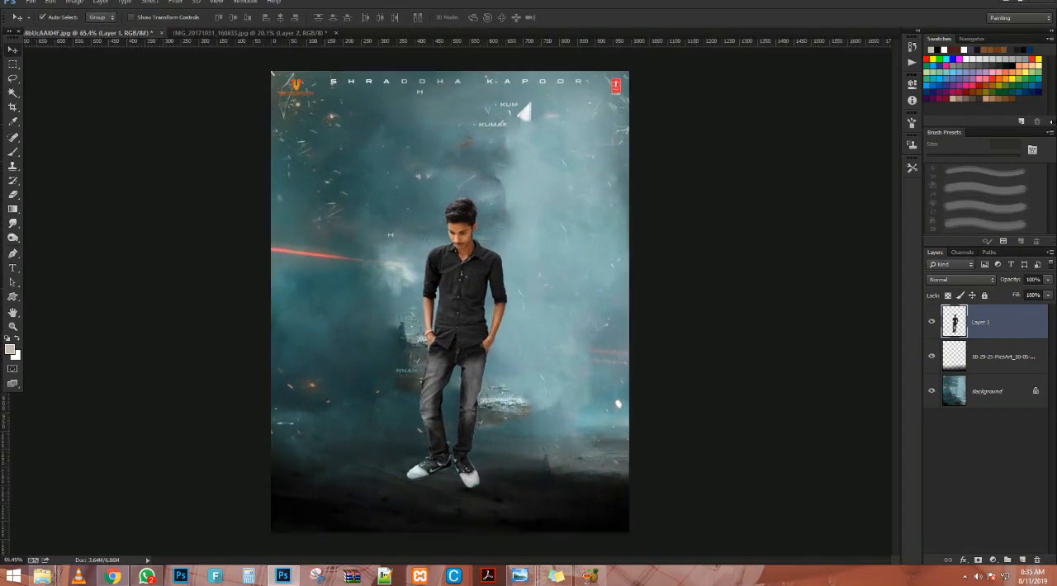
scroll(450, 302, up, 1)
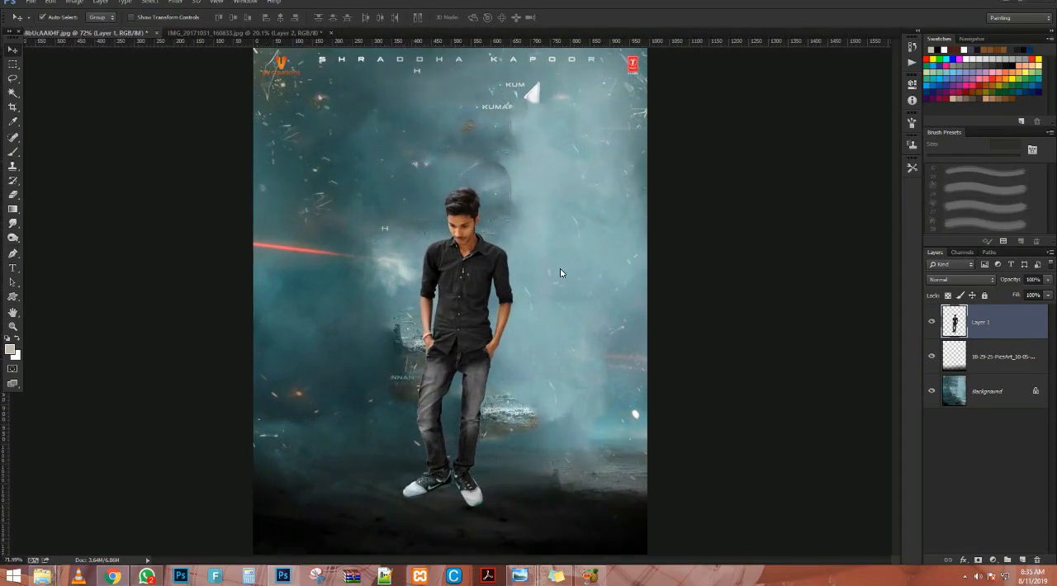
scroll(452, 305, down, 4)
Enlarge the man slightly with Free Transform and shift him up and left toward the poster's centre.
key(ctrl+t)
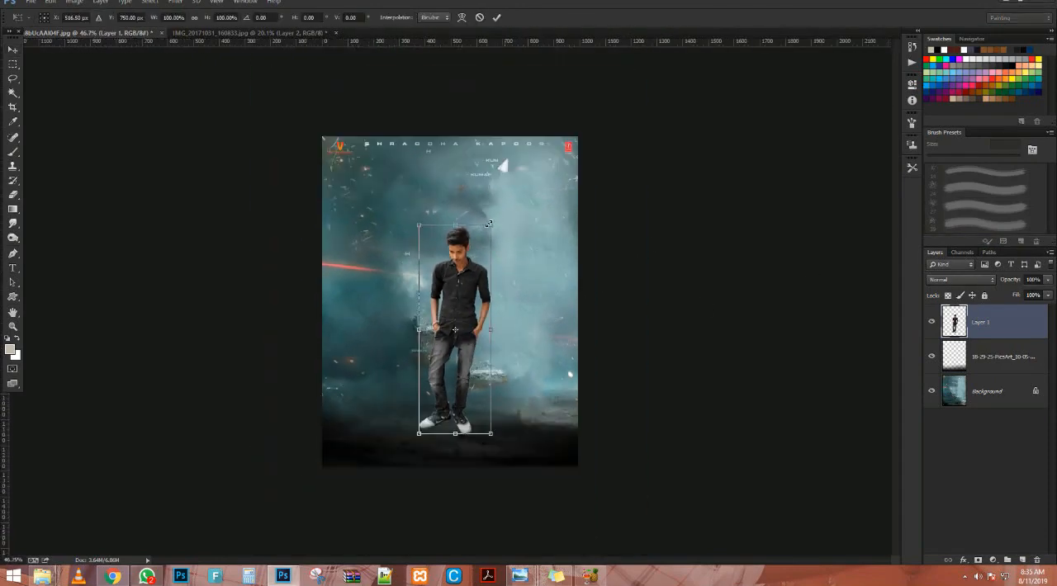
drag(489, 222, 501, 216)
mouse_move(461, 298)
mouse_down()
mouse_move(479, 292)
mouse_move(454, 297)
mouse_move(450, 280)
mouse_up()
key(Return)
scroll(454, 297, up, 3)
scroll(449, 285, down, 2)
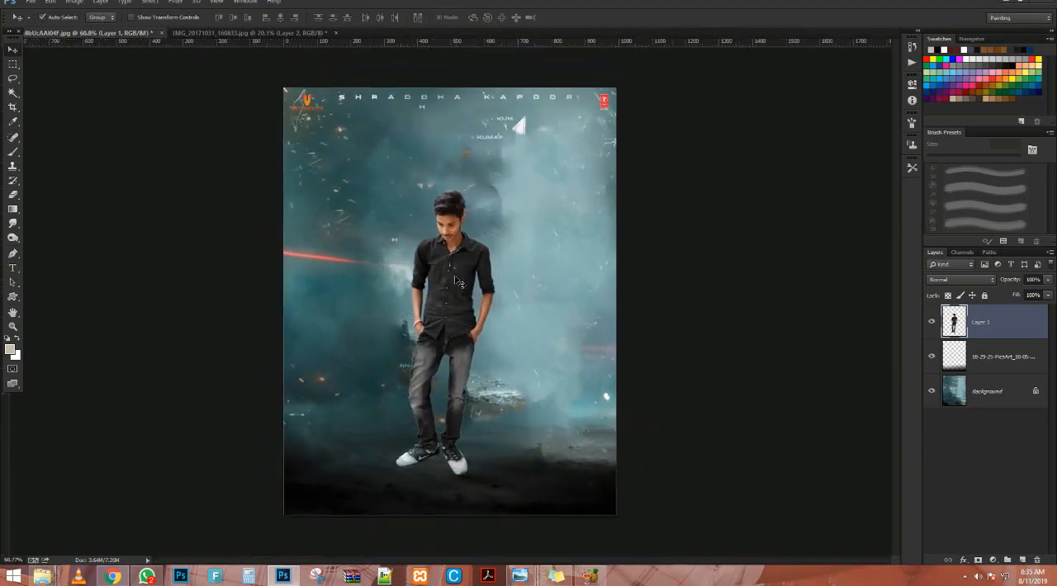
scroll(454, 277, up, 2)
scroll(468, 241, up, 1)
scroll(469, 241, down, 1)
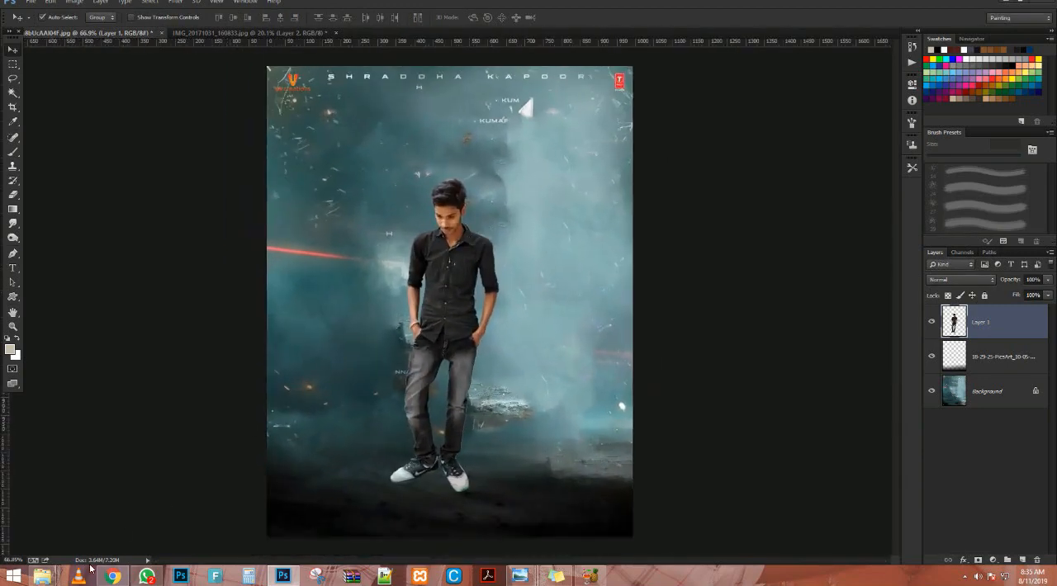
Place the sparks image 18-18-06-1 over the poster's lower right at about 111% scale and set its blend mode to Screen.
mouse_move(50, 573)
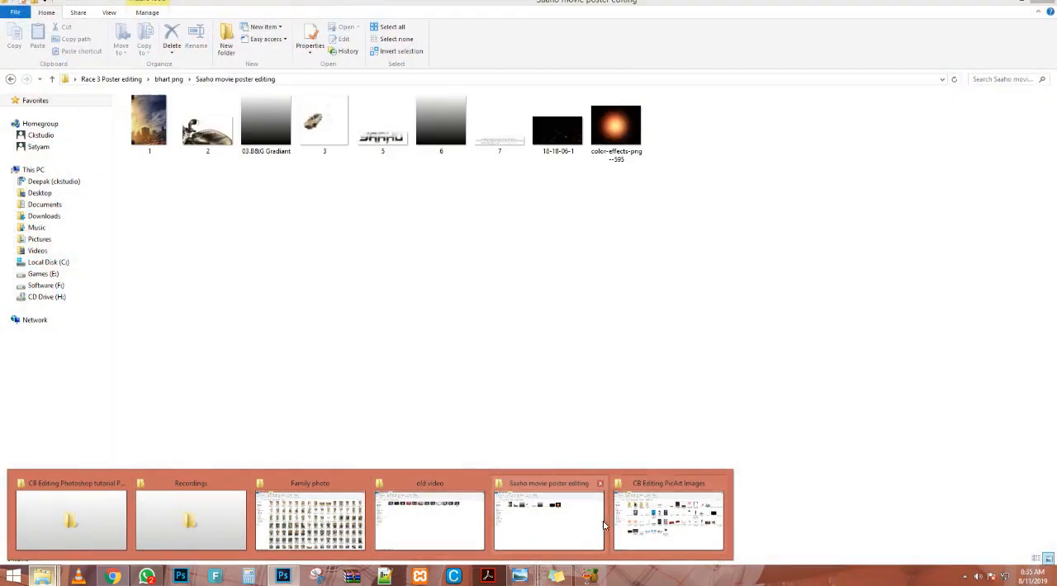
click(567, 526)
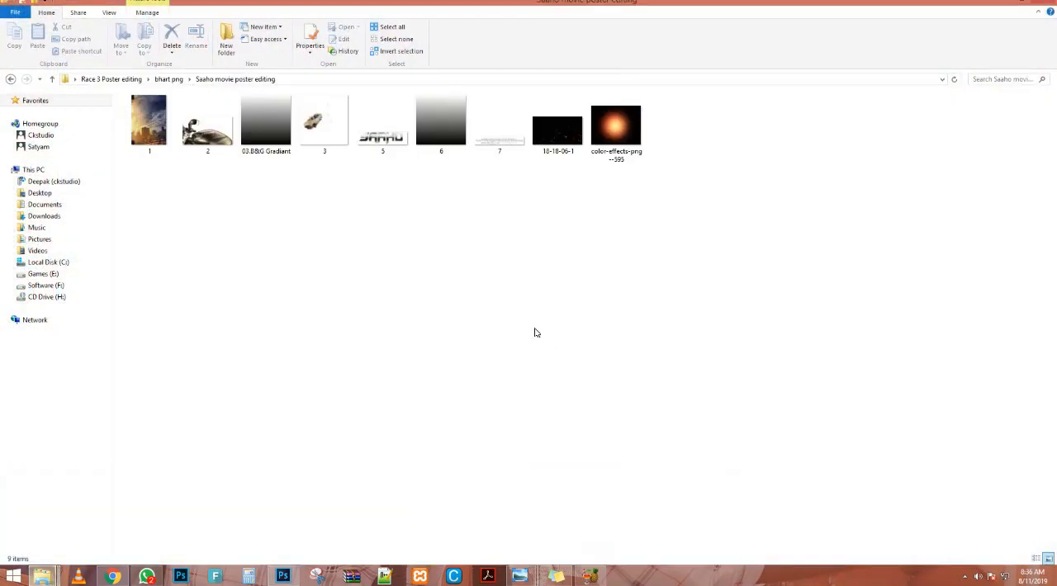
drag(566, 132, 537, 499)
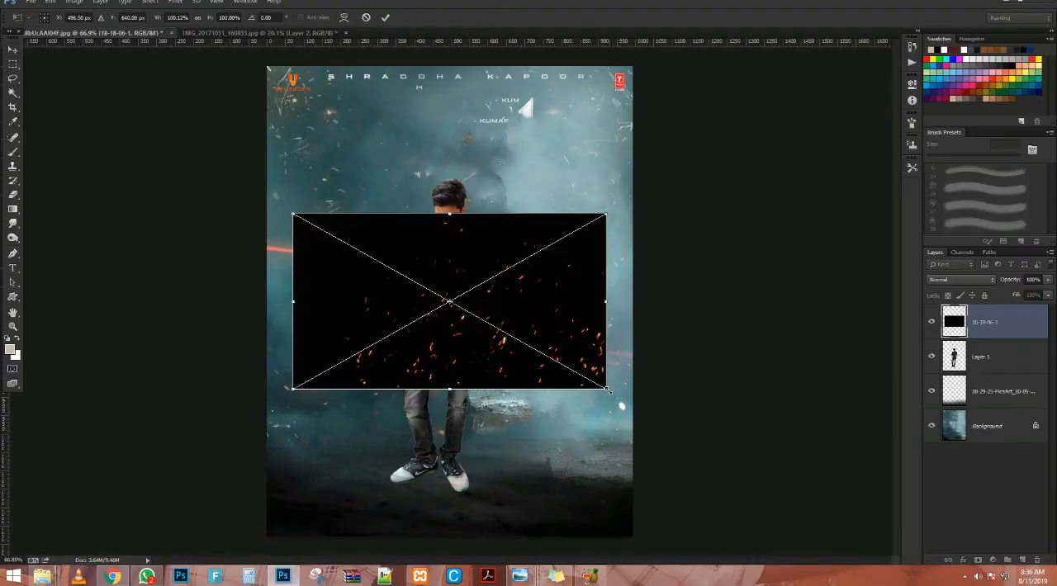
drag(608, 390, 604, 512)
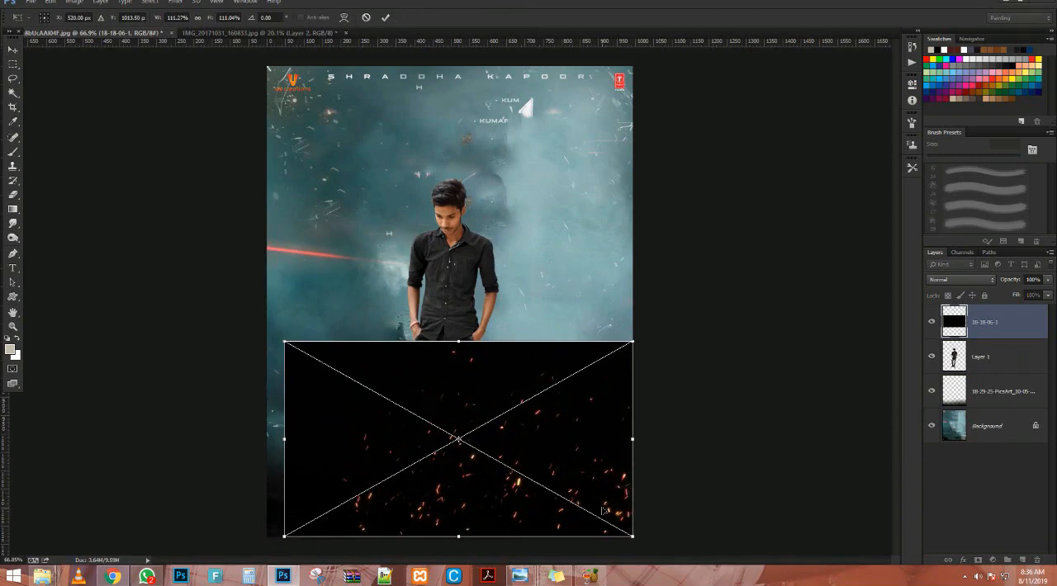
key(Return)
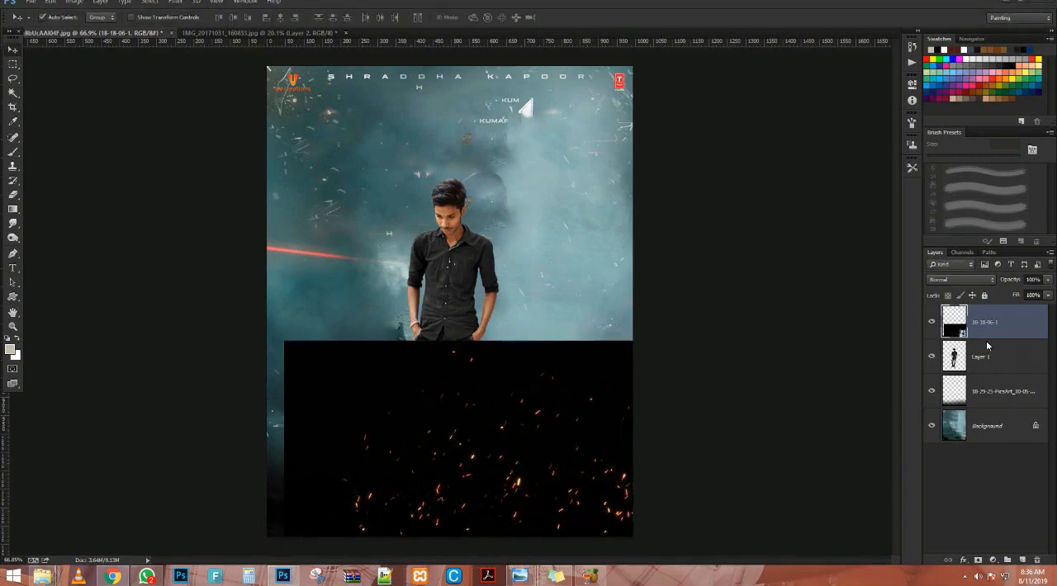
click(976, 279)
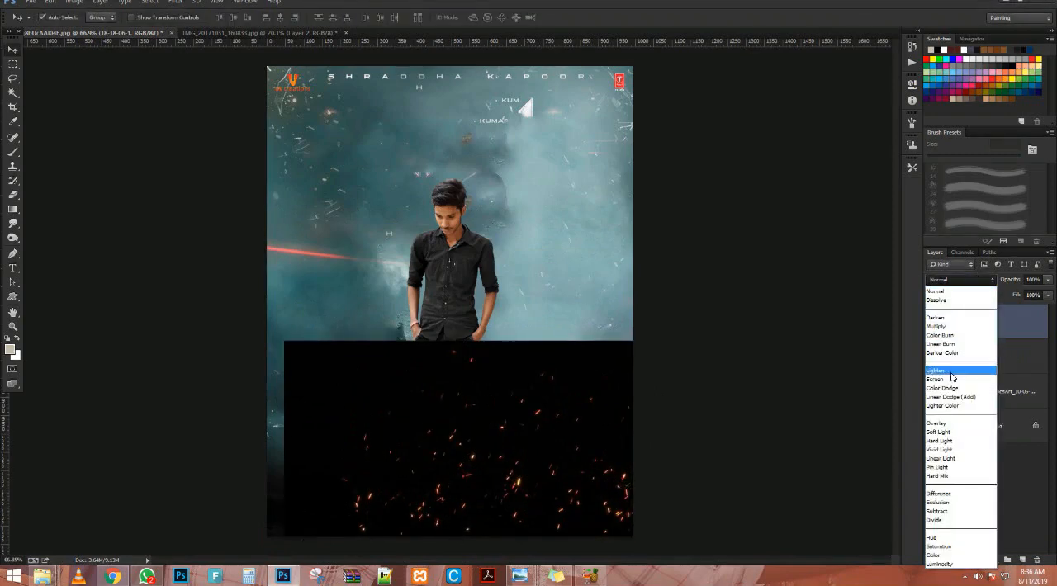
click(938, 379)
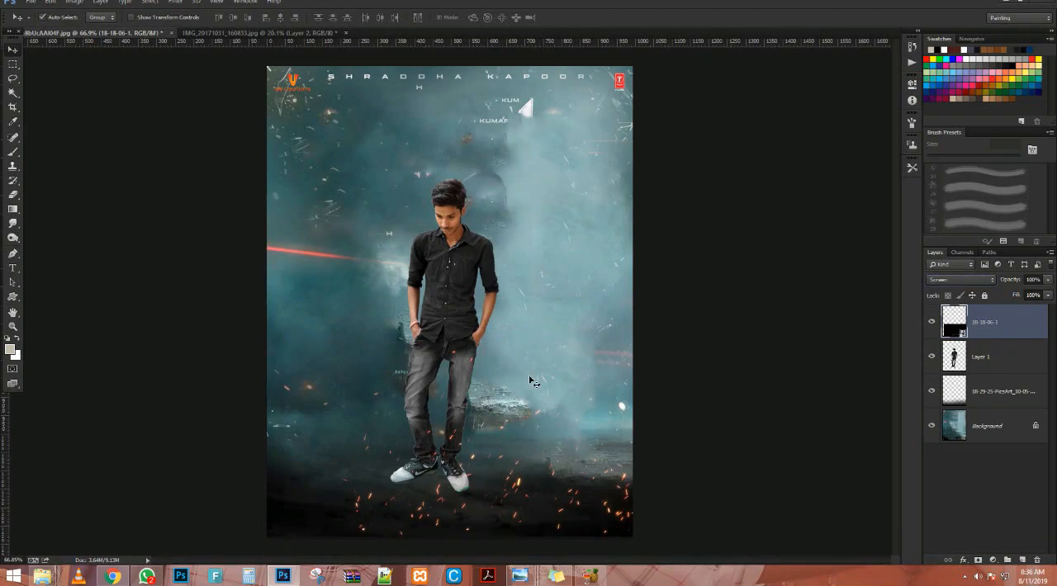
Place the SAAHO title image 5 above the man's head at about 41% scale, centred near the poster's top.
key(alt+Tab)
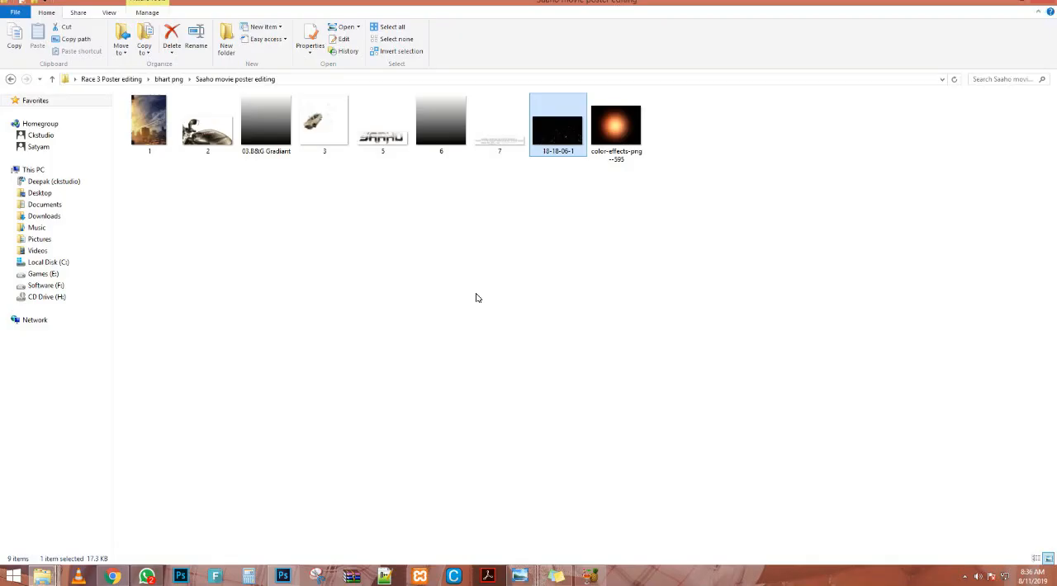
drag(383, 110, 344, 269)
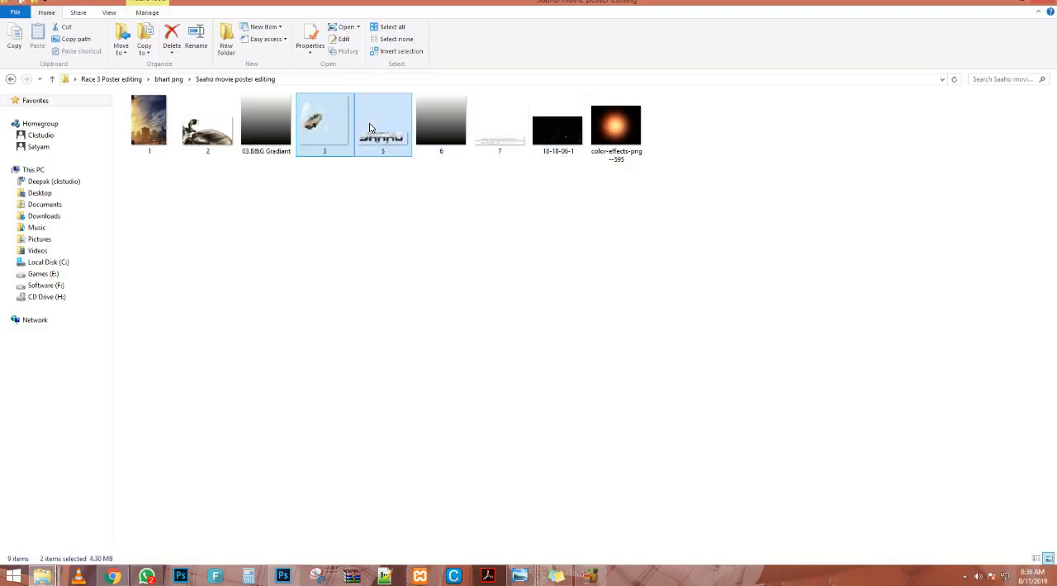
drag(370, 128, 501, 169)
scroll(497, 165, up, 1)
drag(494, 281, 498, 85)
drag(651, 194, 498, 108)
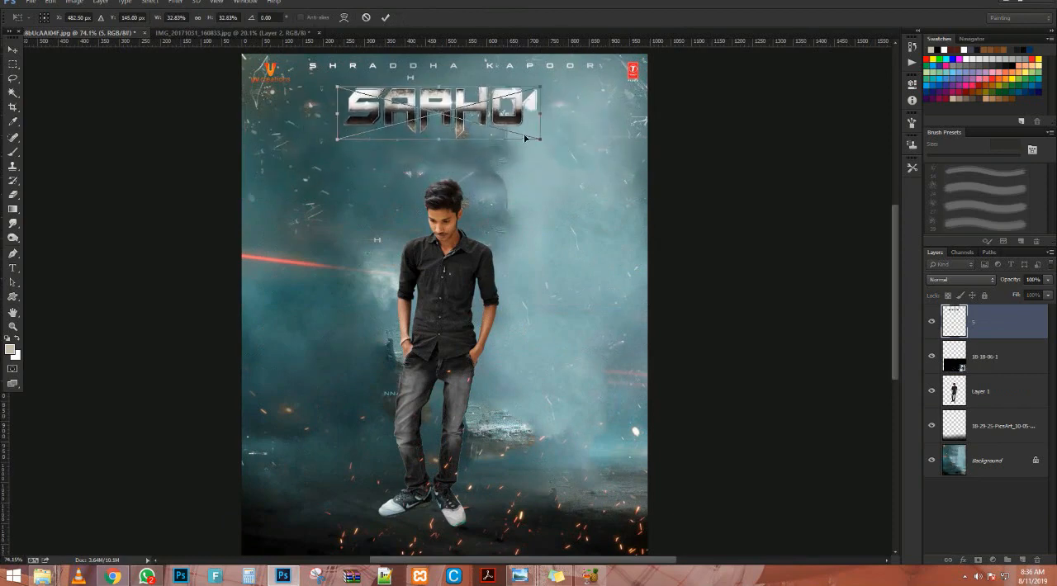
drag(547, 140, 573, 148)
drag(522, 115, 531, 122)
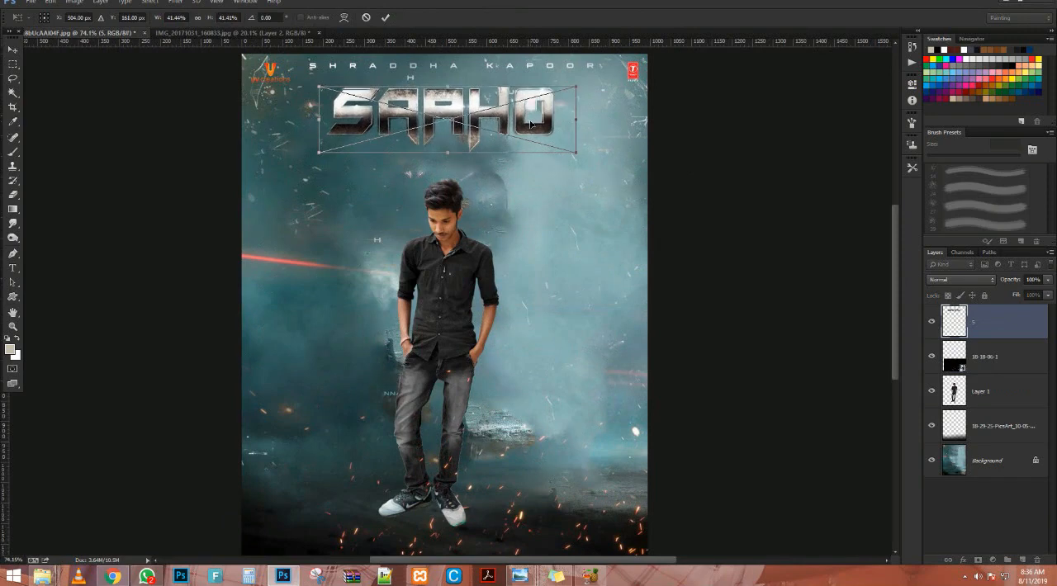
key(Return)
scroll(531, 122, down, 2)
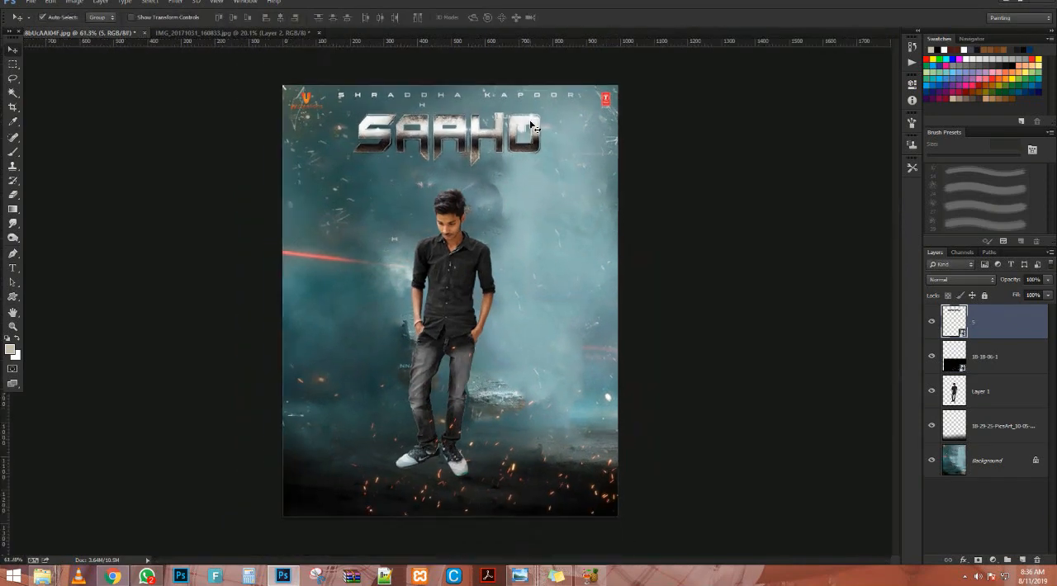
scroll(530, 127, up, 5)
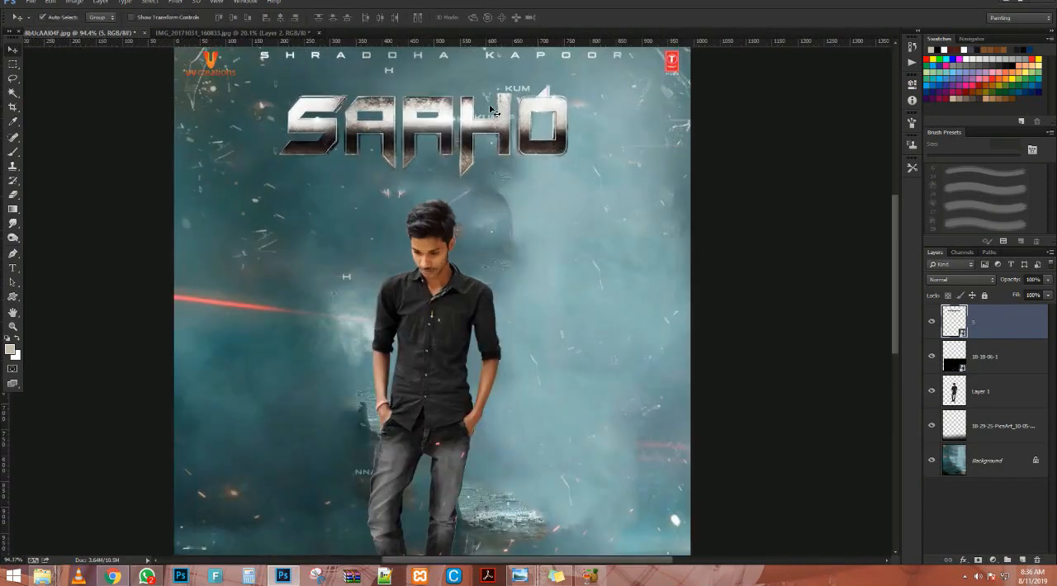
scroll(490, 109, down, 6)
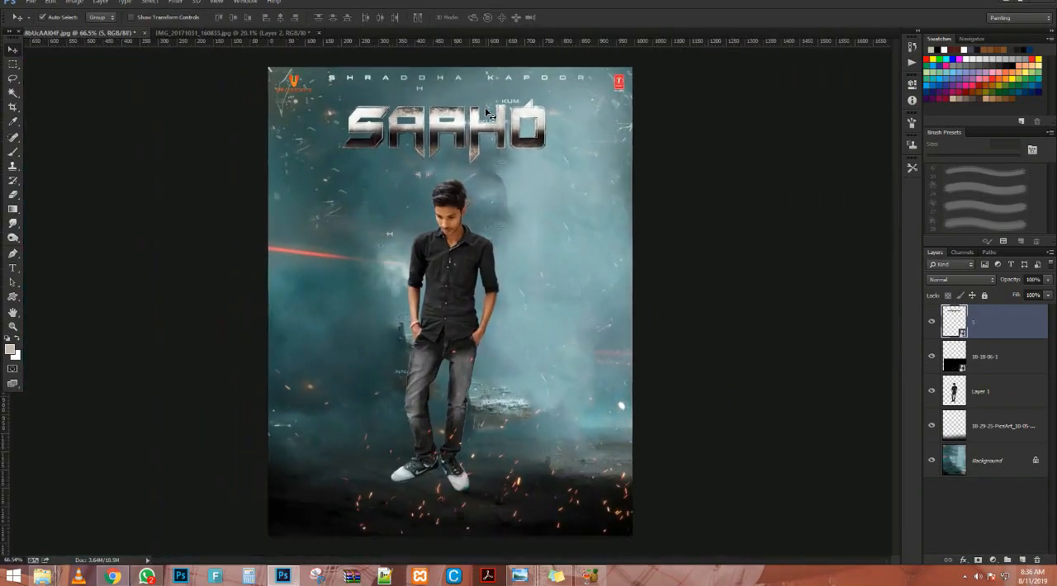
Place the credits text image 7 across the bottom of the poster, over the dark ground.
key(alt+Tab)
click(505, 153)
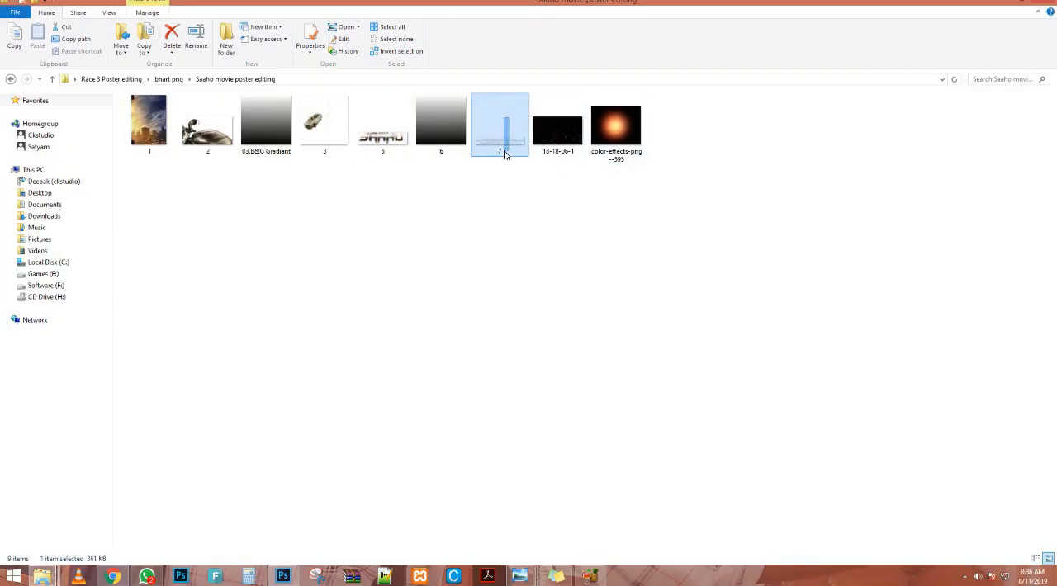
drag(498, 147, 354, 517)
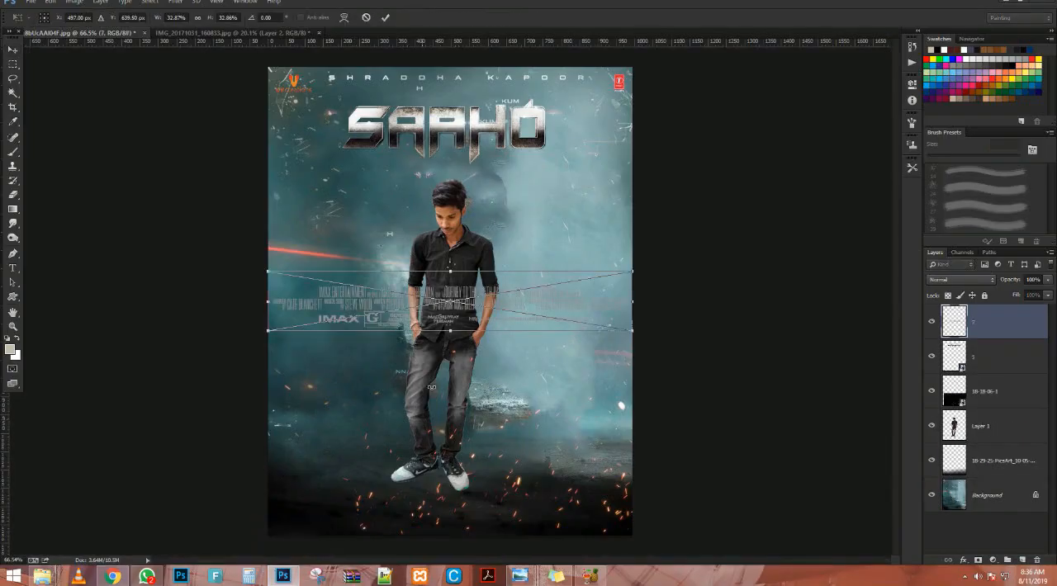
drag(457, 339, 457, 512)
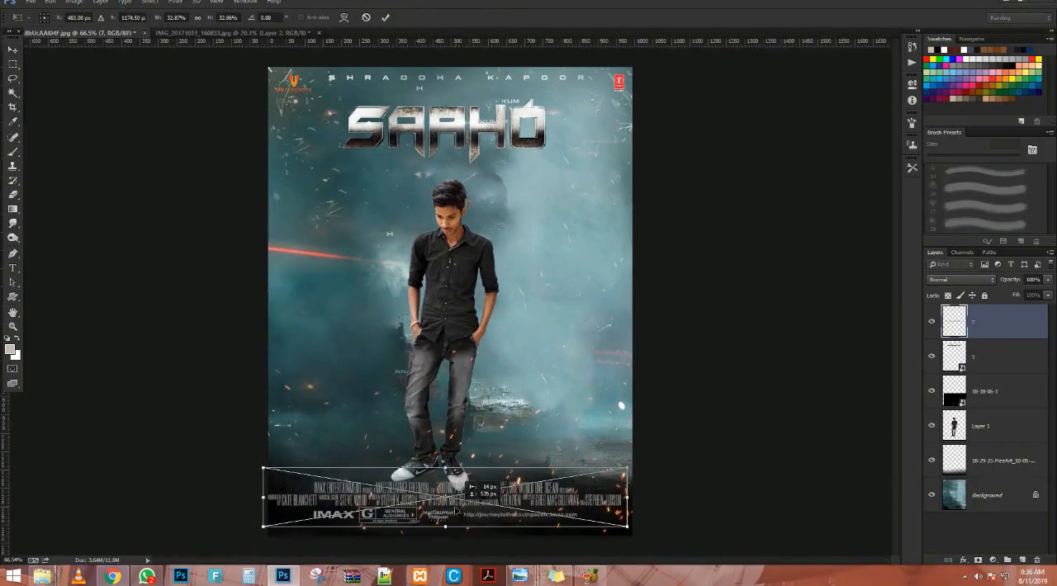
key(Return)
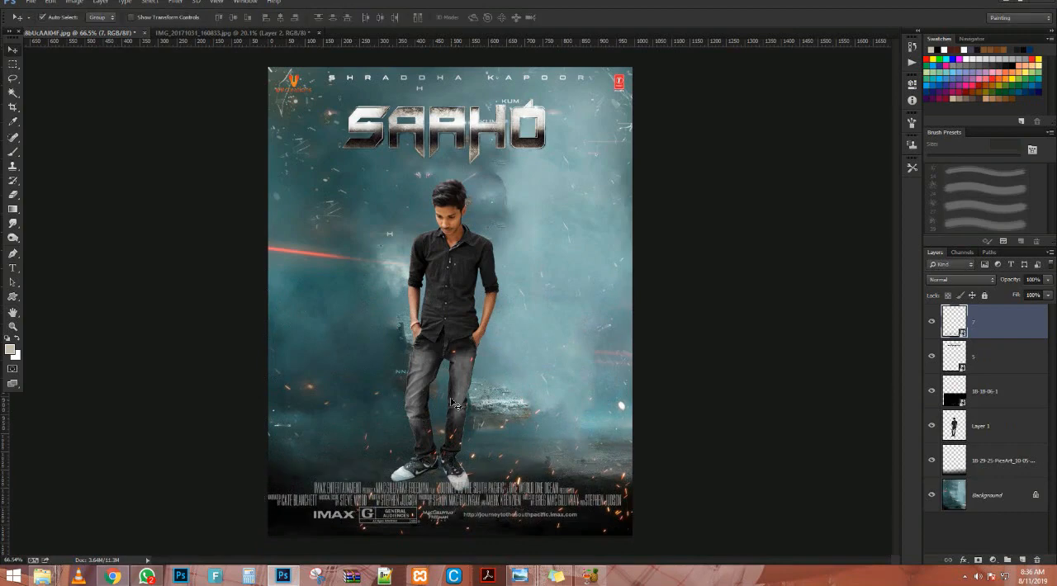
Rotate the man's layer counterclockwise by about 2.7 degrees.
click(461, 346)
key(ctrl+t)
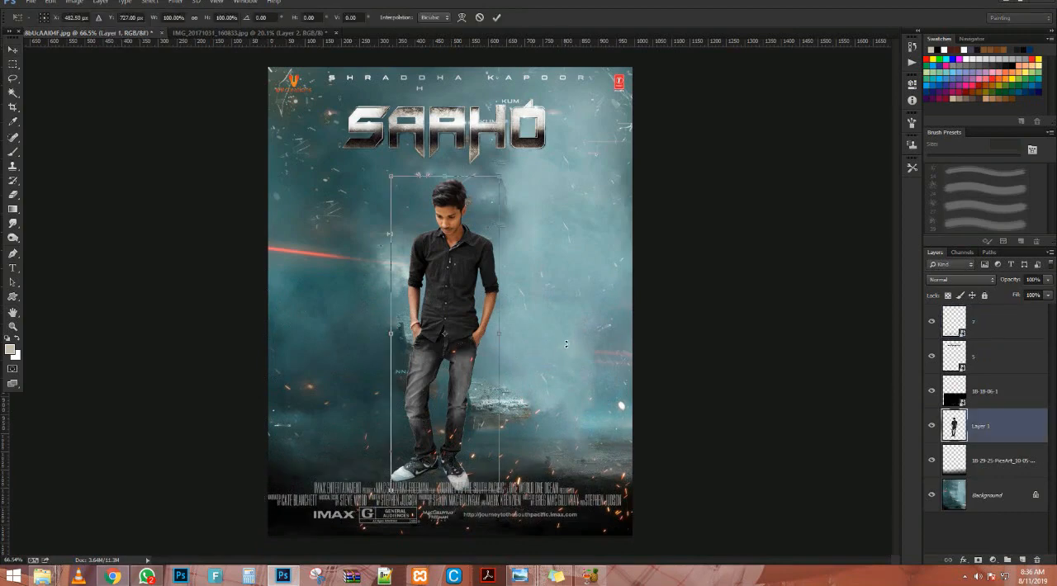
drag(588, 328, 587, 324)
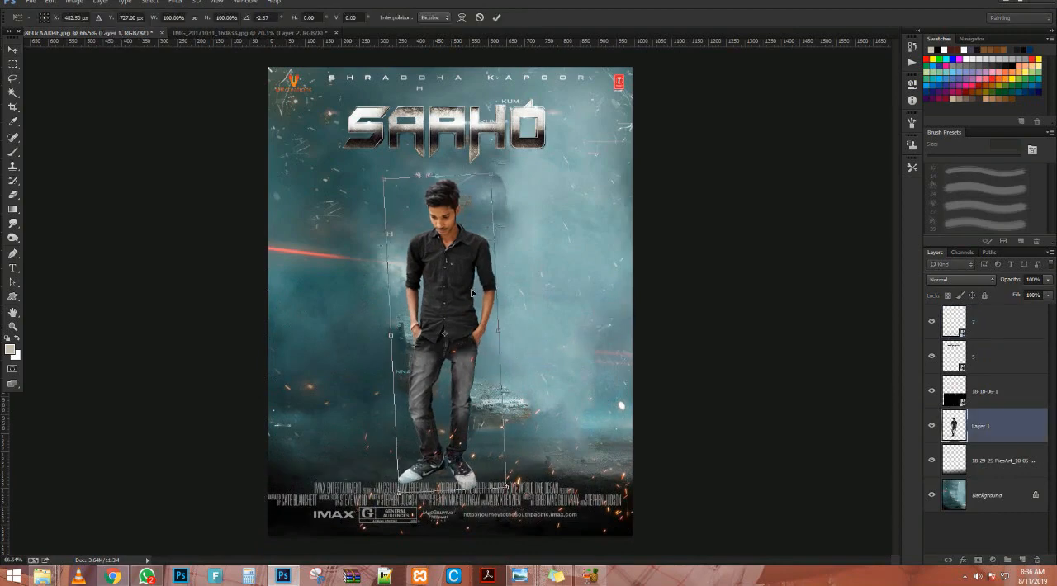
key(Return)
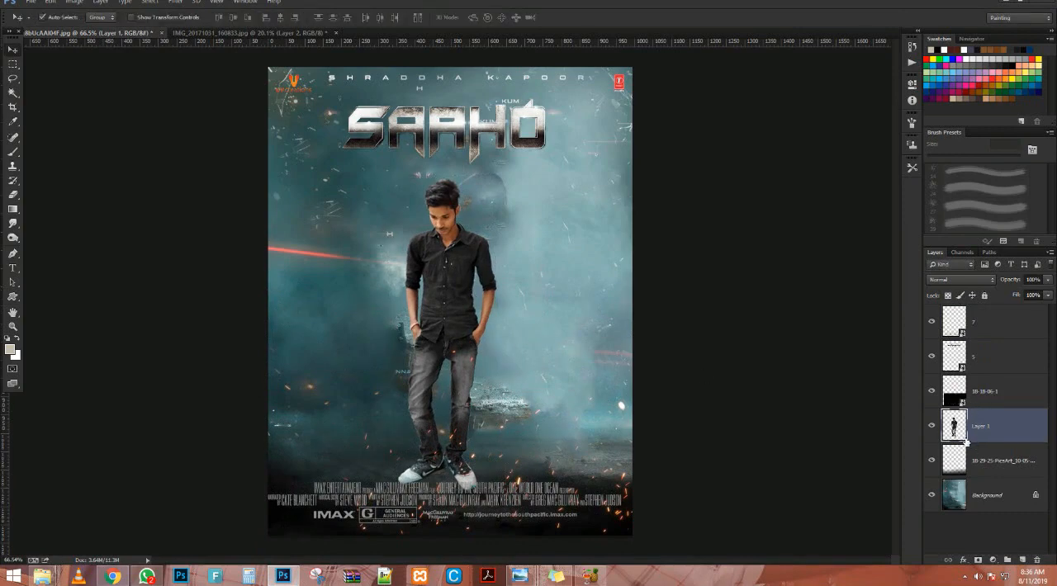
Fade out the man's feet with a large soft Eraser and move him slightly down toward the credits text.
key(e)
click(460, 522)
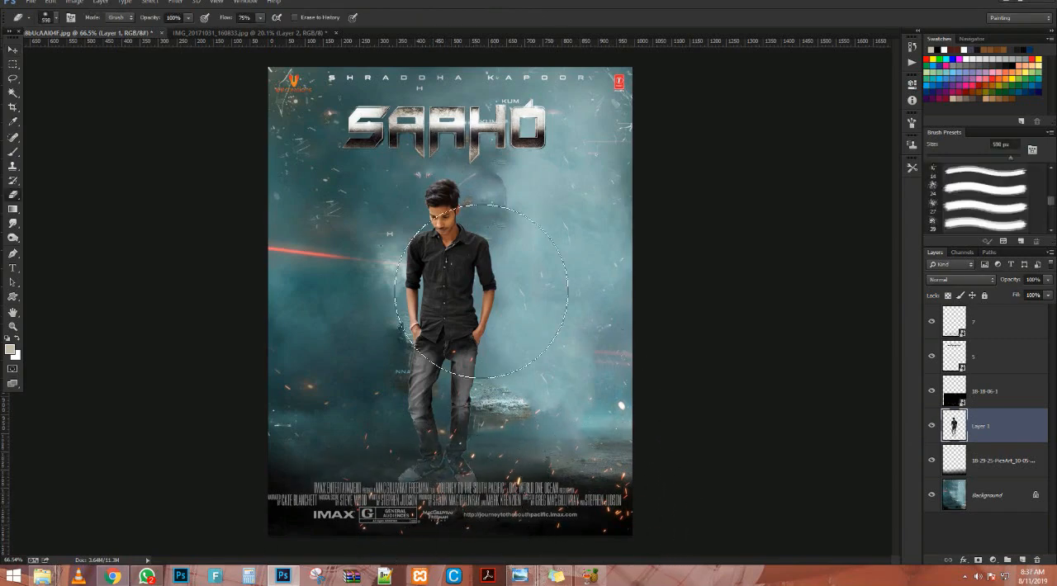
key(v)
drag(459, 289, 463, 301)
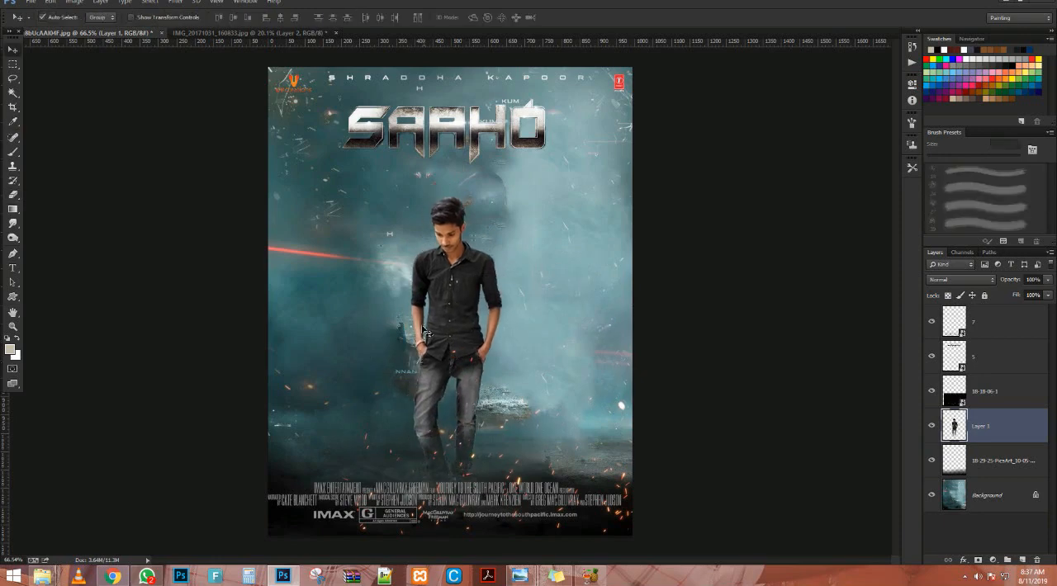
Nudge the man's layer slightly to the right on the poster.
scroll(464, 301, down, 2)
scroll(446, 240, up, 4)
scroll(444, 237, up, 2)
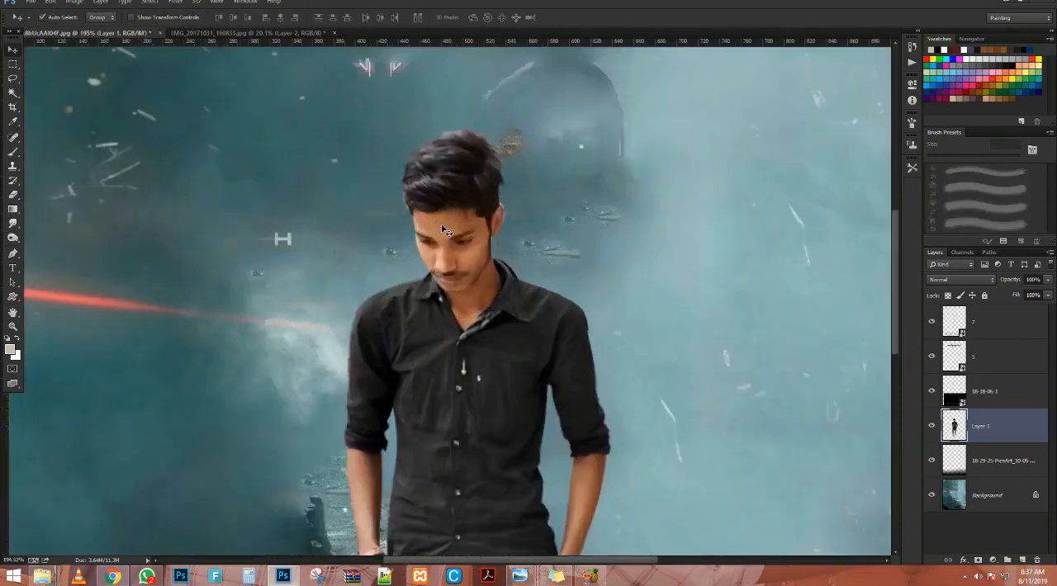
scroll(450, 239, down, 4)
scroll(450, 238, up, 1)
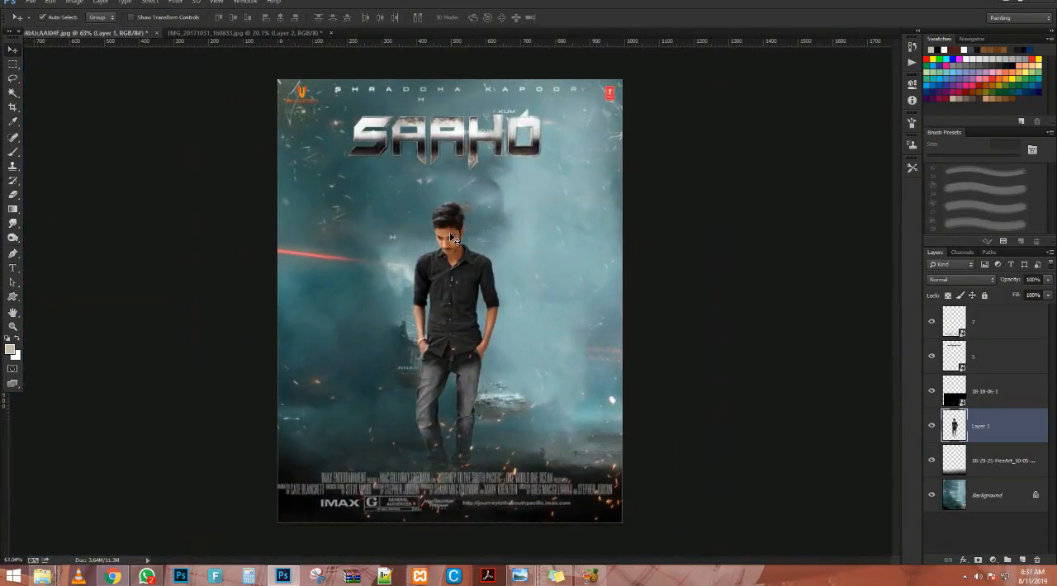
drag(445, 293, 452, 291)
key(alt+Tab)
key(alt+Tab)
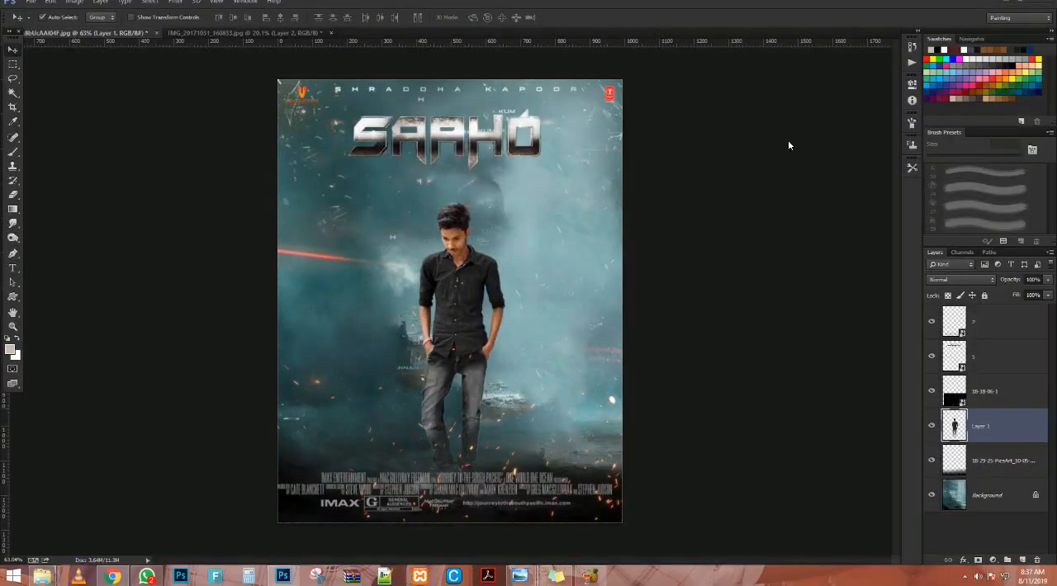
Switch to File Explorer and browse from the Saaho movie poster editing folder to the bhart png folder for a vignette image.
scroll(515, 243, down, 3)
scroll(515, 243, up, 3)
click(40, 577)
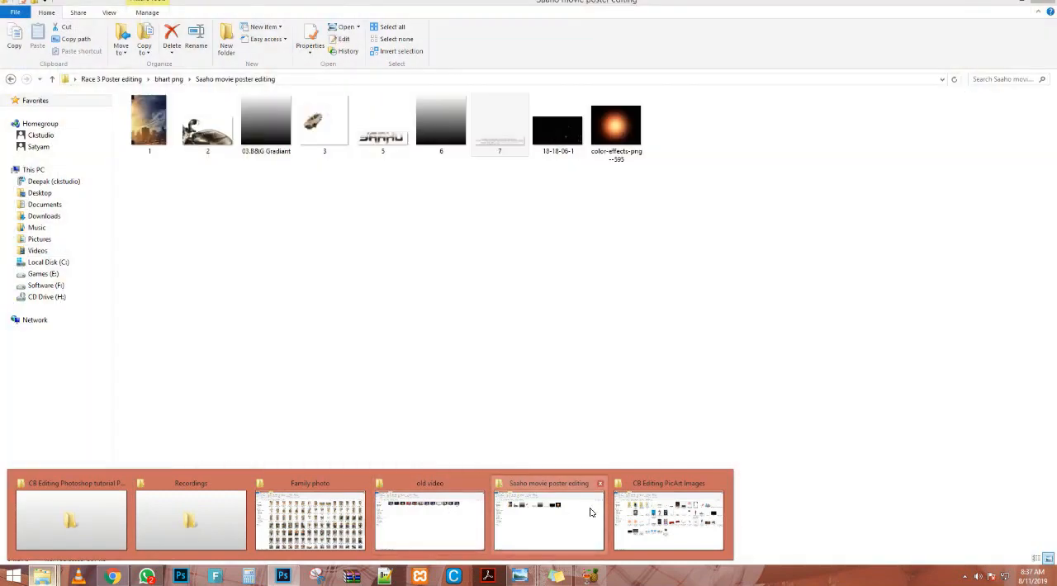
click(591, 513)
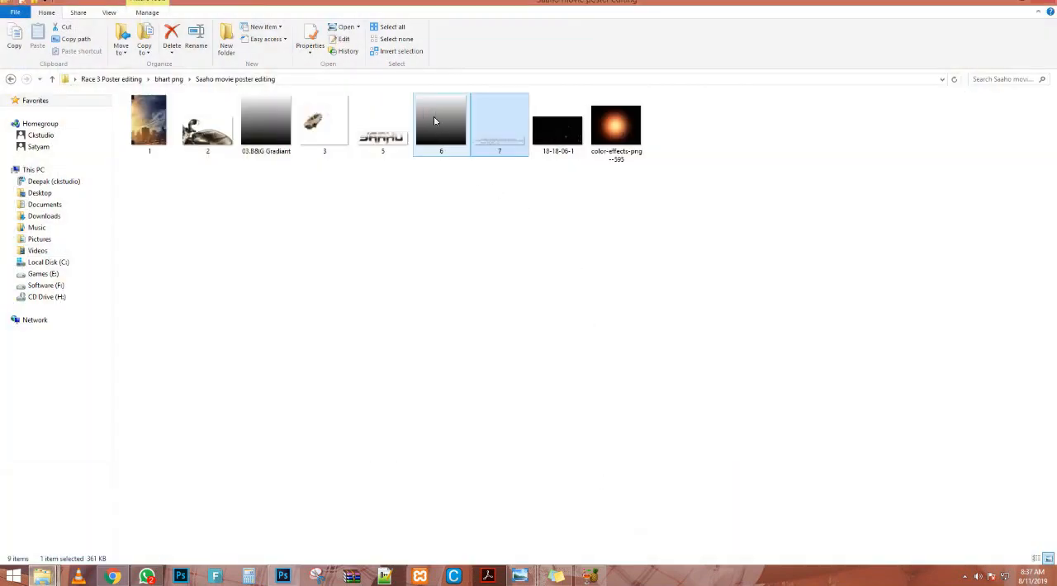
click(615, 126)
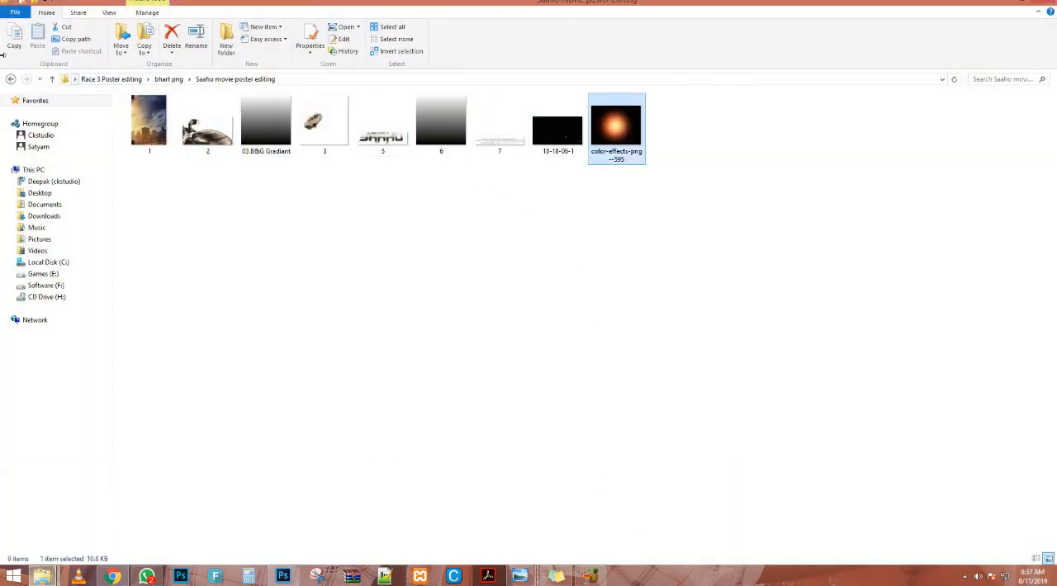
click(11, 78)
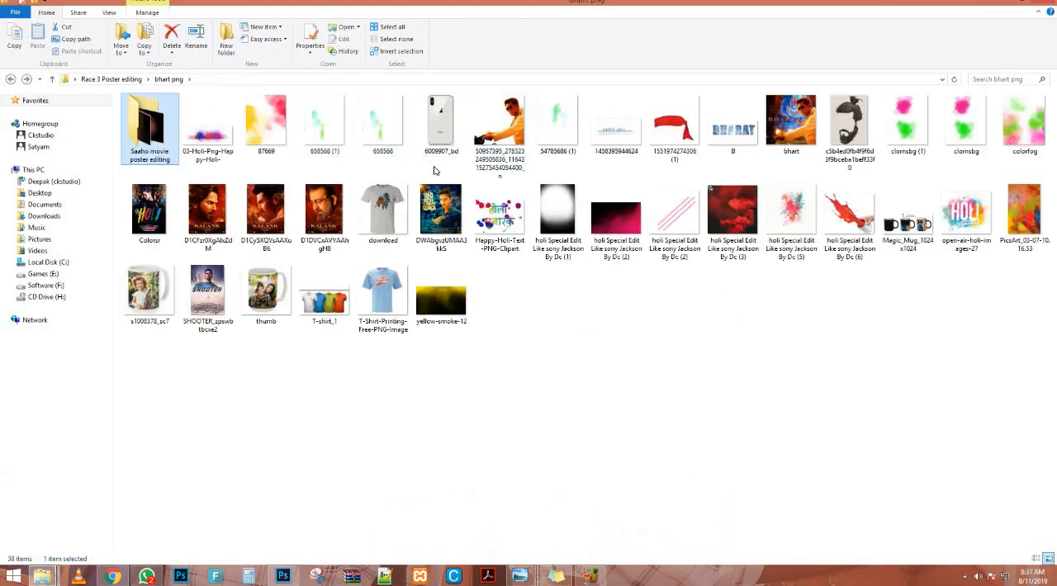
click(36, 169)
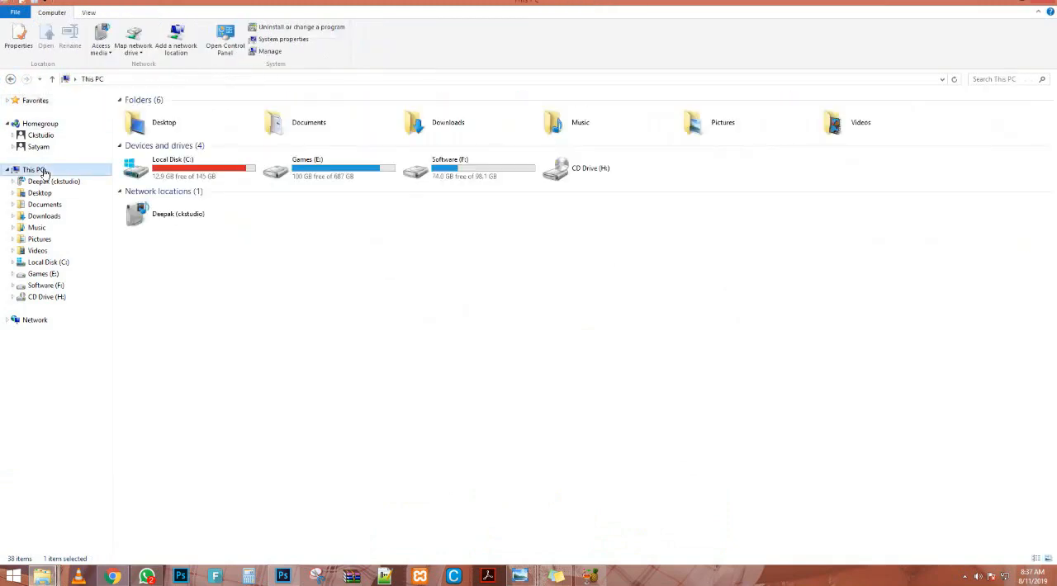
click(10, 78)
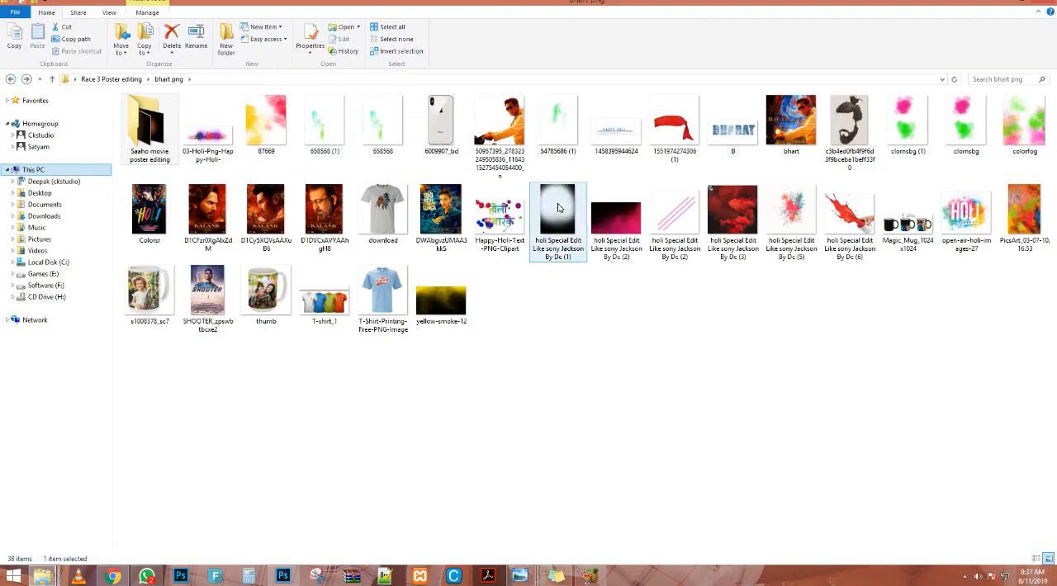
Place the image holi Special Edit Like sony Jackson By Dc (1) on the poster and enlarge it to cover the whole canvas.
drag(559, 219, 459, 454)
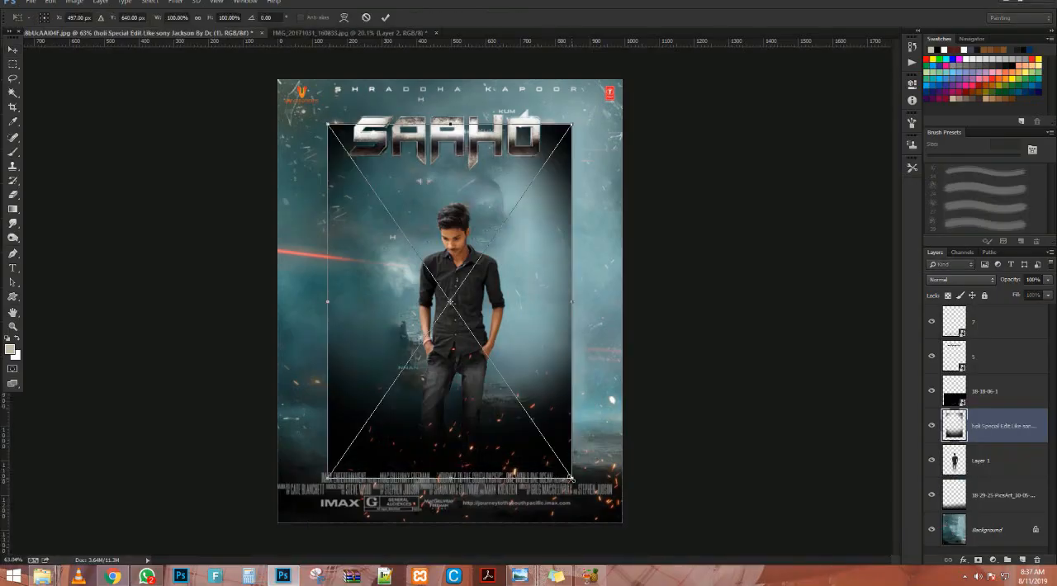
drag(572, 477, 645, 550)
key(Return)
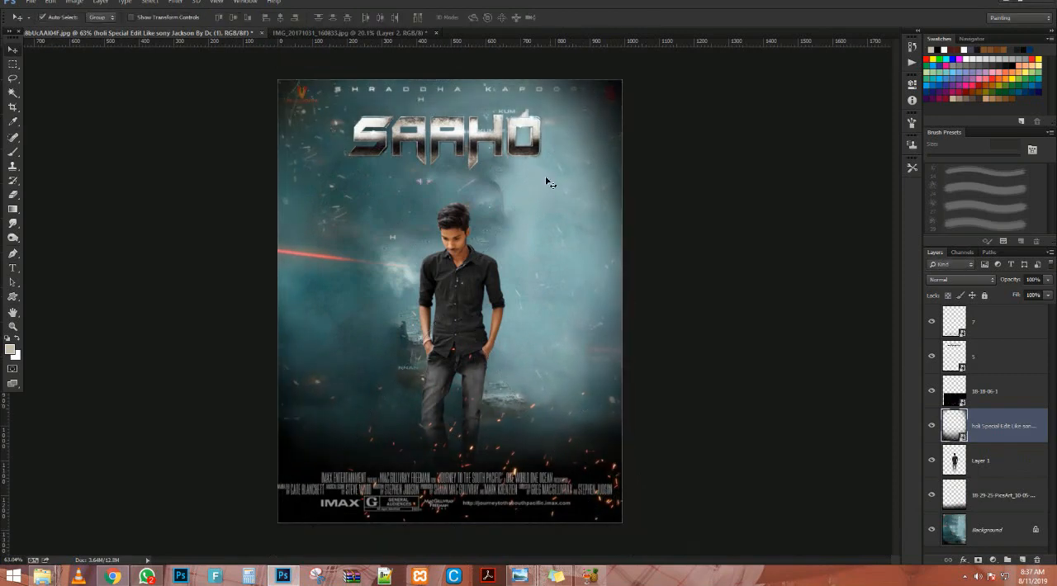
scroll(438, 154, up, 3)
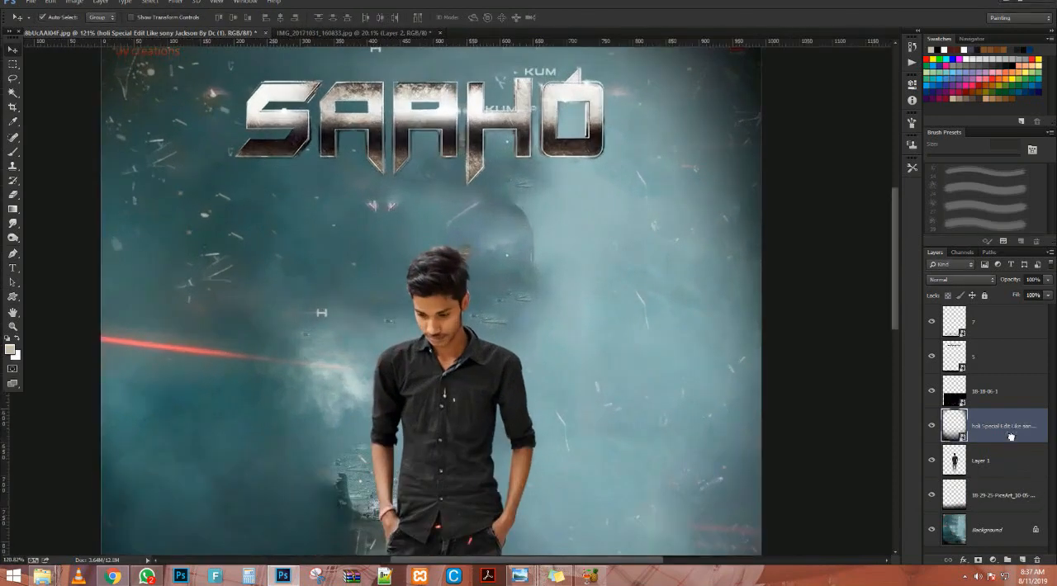
Move the dark vignette layer beneath the man's layer in the stacking order.
drag(1012, 431, 1020, 481)
scroll(439, 351, down, 7)
scroll(450, 310, up, 3)
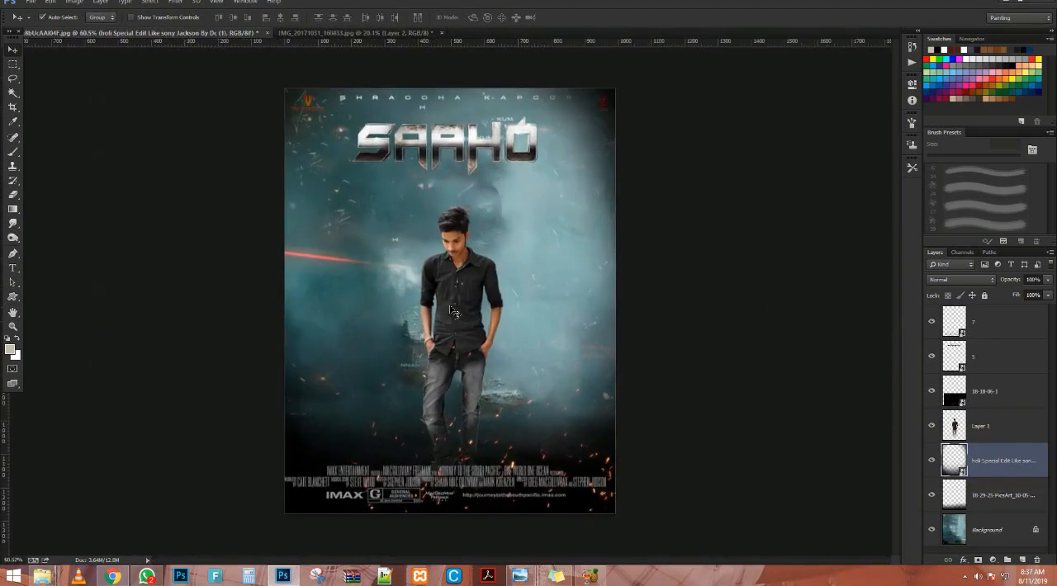
scroll(451, 308, down, 1)
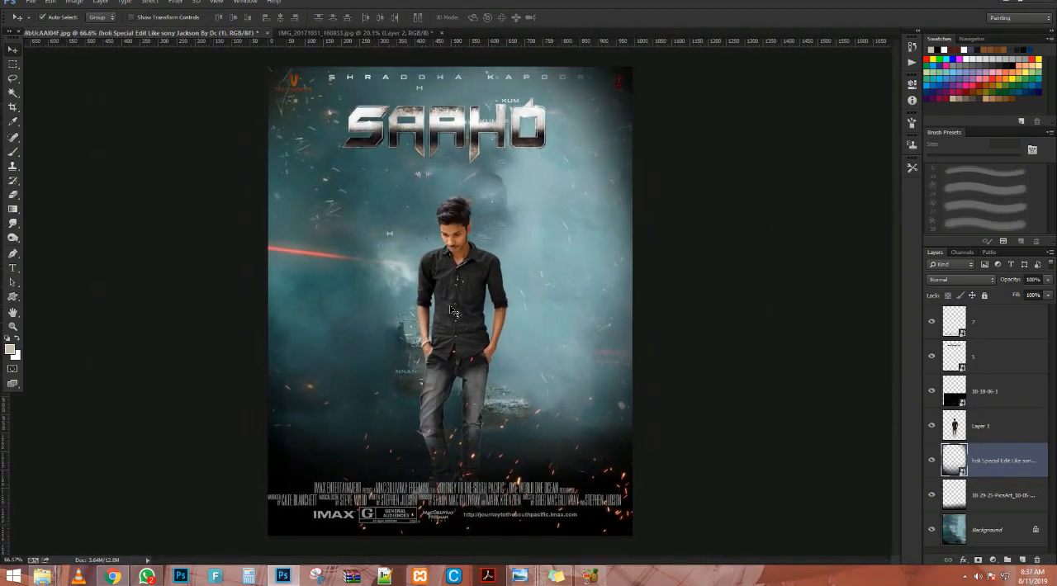
key(alt+Tab)
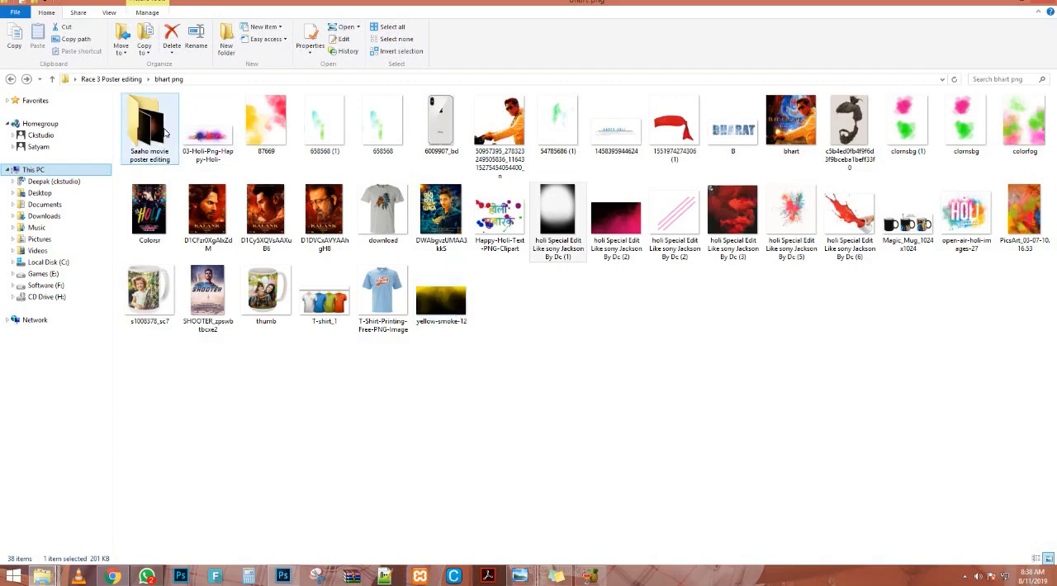
double_click(148, 126)
key(alt+Tab)
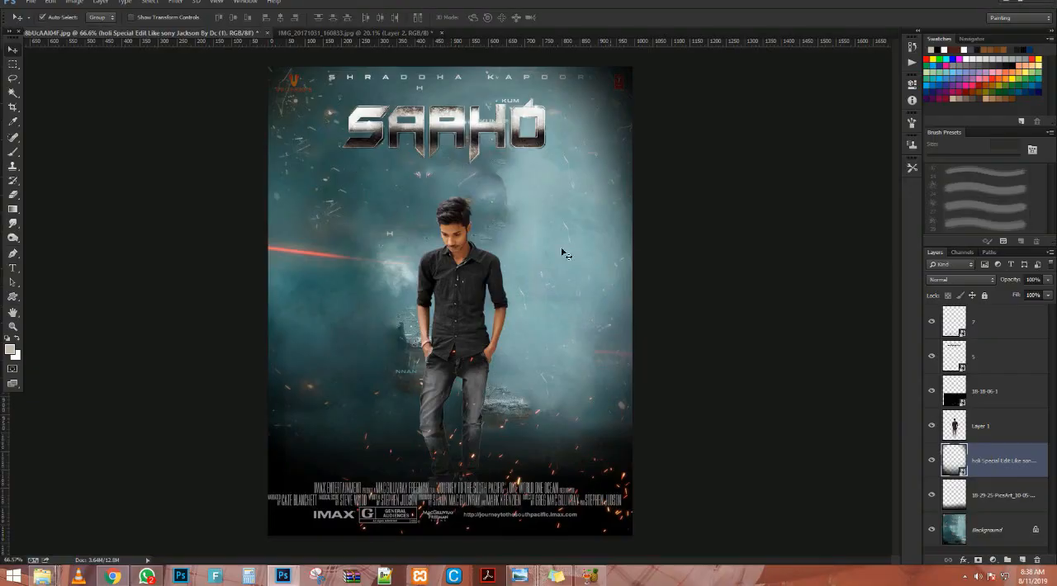
Add a Brightness/Contrast adjustment layer above the vignette with brightness -21 and contrast 70.
scroll(519, 254, down, 2)
scroll(519, 253, up, 3)
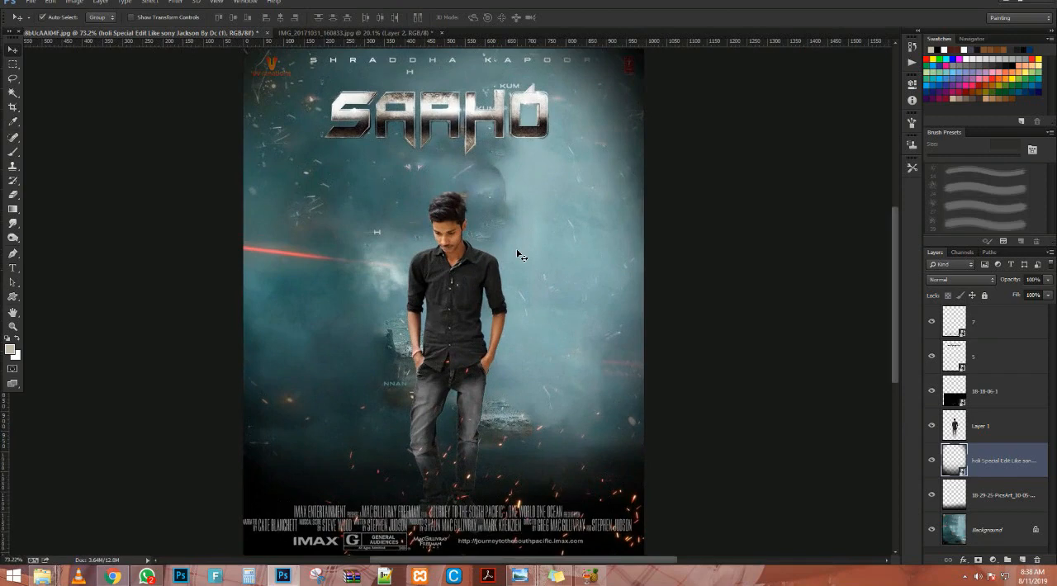
click(993, 561)
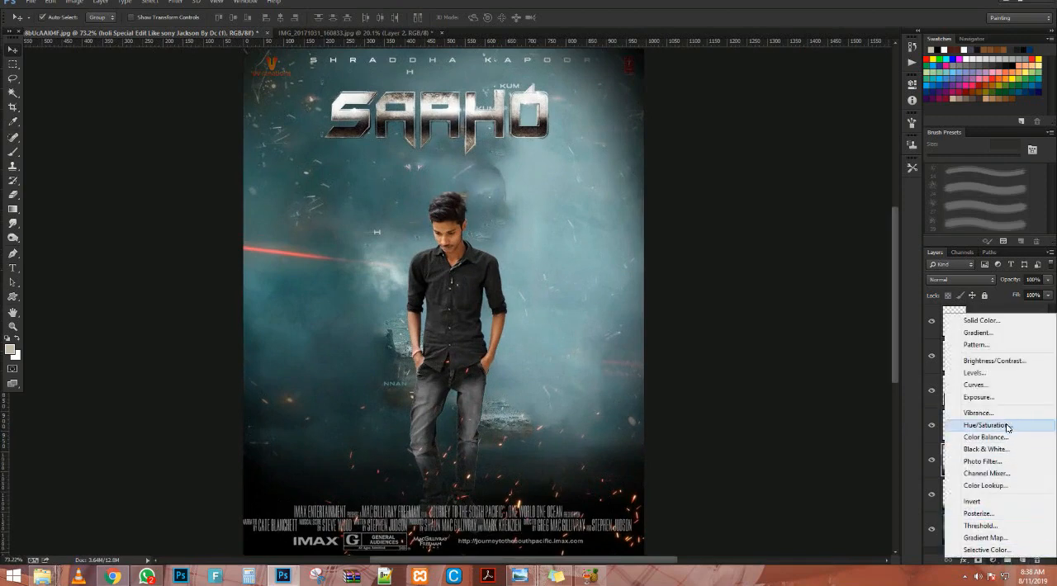
click(995, 361)
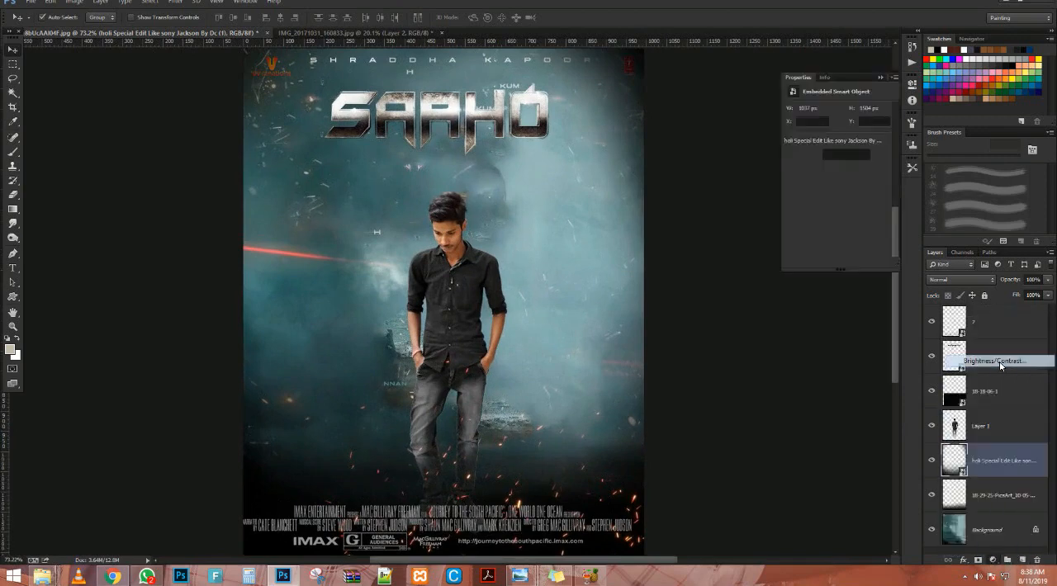
mouse_move(840, 137)
mouse_down()
mouse_move(858, 137)
mouse_move(830, 144)
mouse_up()
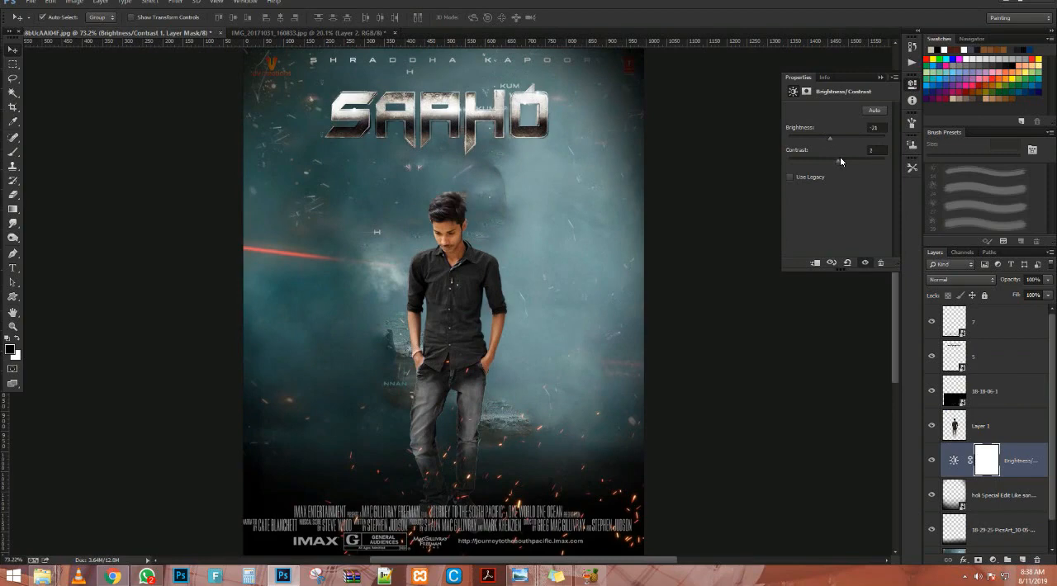
drag(863, 162, 875, 163)
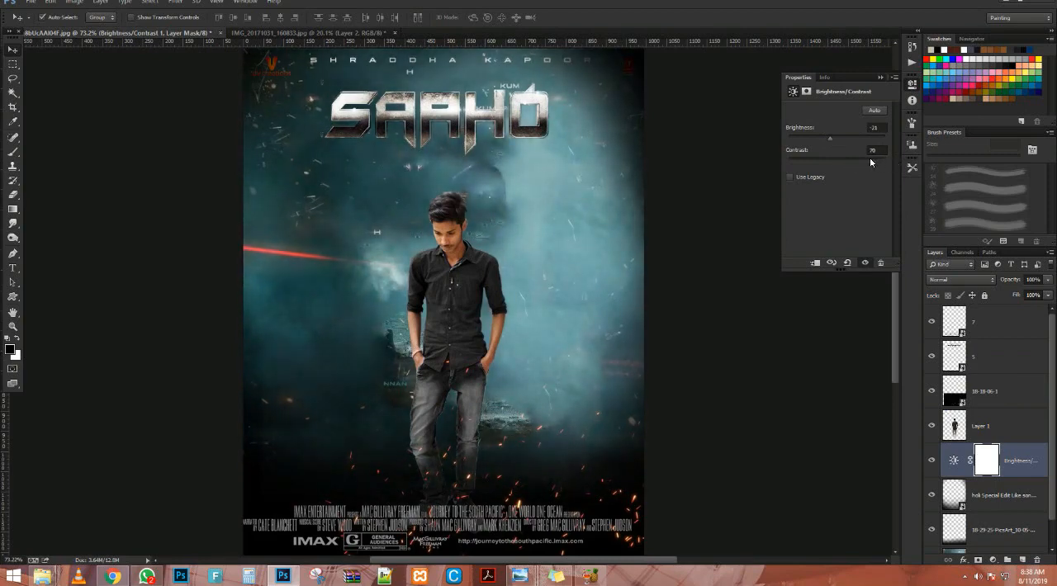
click(880, 77)
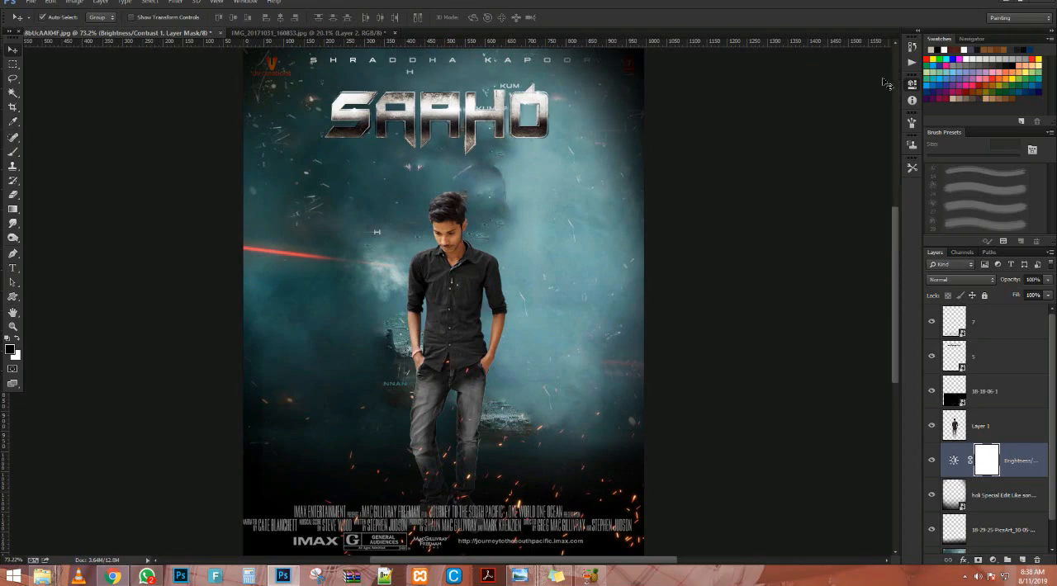
Move the SAAHO title slightly down and to the right, closer to the man's head.
scroll(476, 147, up, 2)
drag(474, 144, 483, 160)
scroll(482, 164, down, 4)
scroll(480, 167, up, 2)
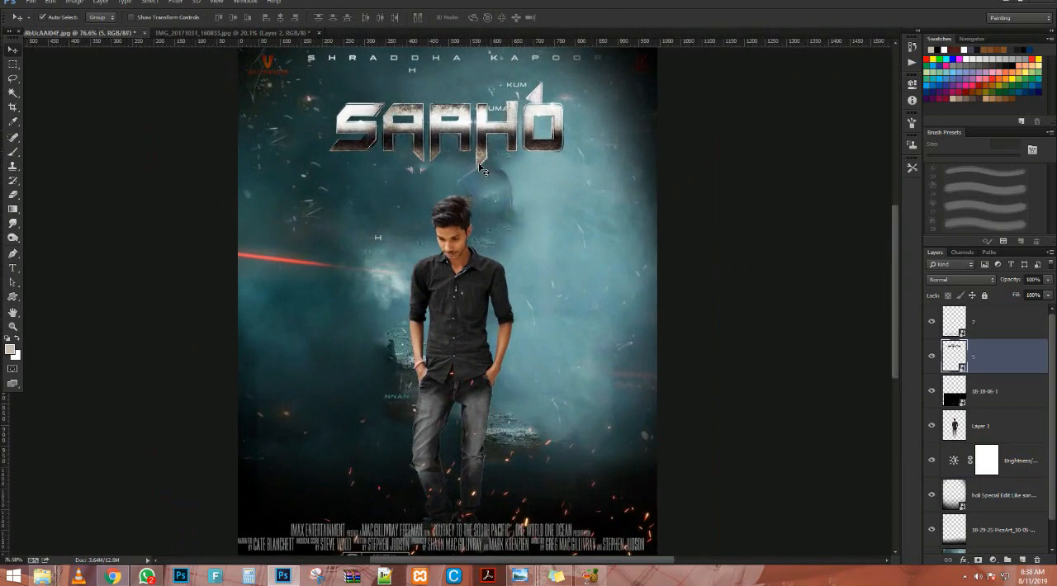
scroll(484, 168, down, 1)
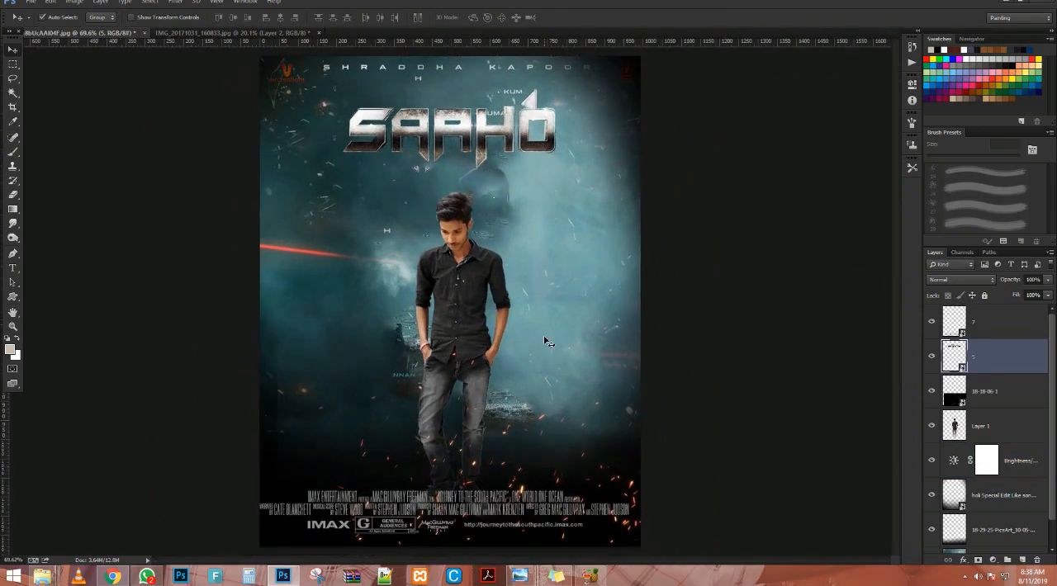
Add a Color Balance adjustment layer above all layers and set the midtones' magenta-green to -7 and yellow-blue to +5.
click(987, 317)
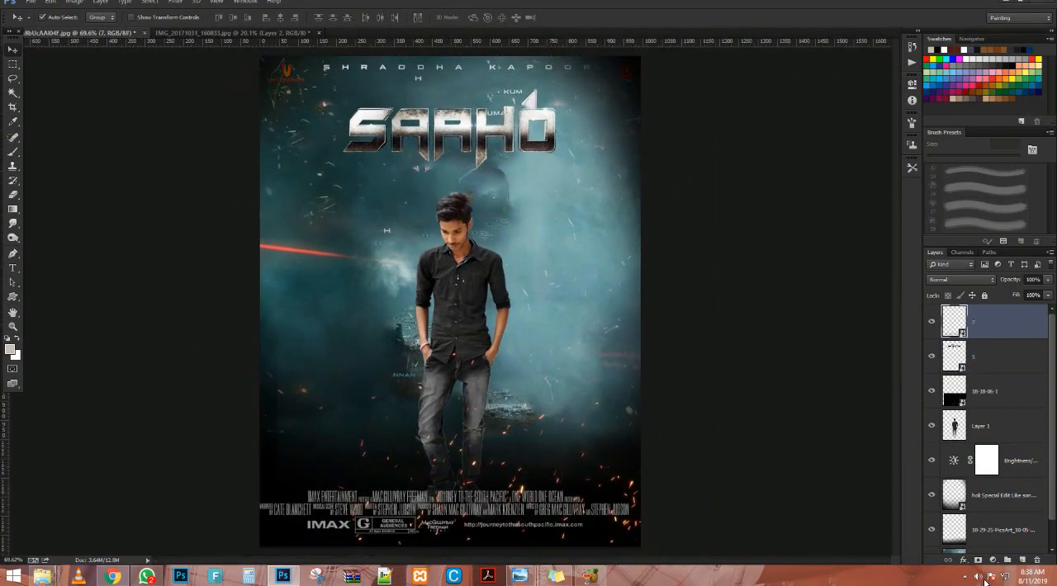
click(993, 560)
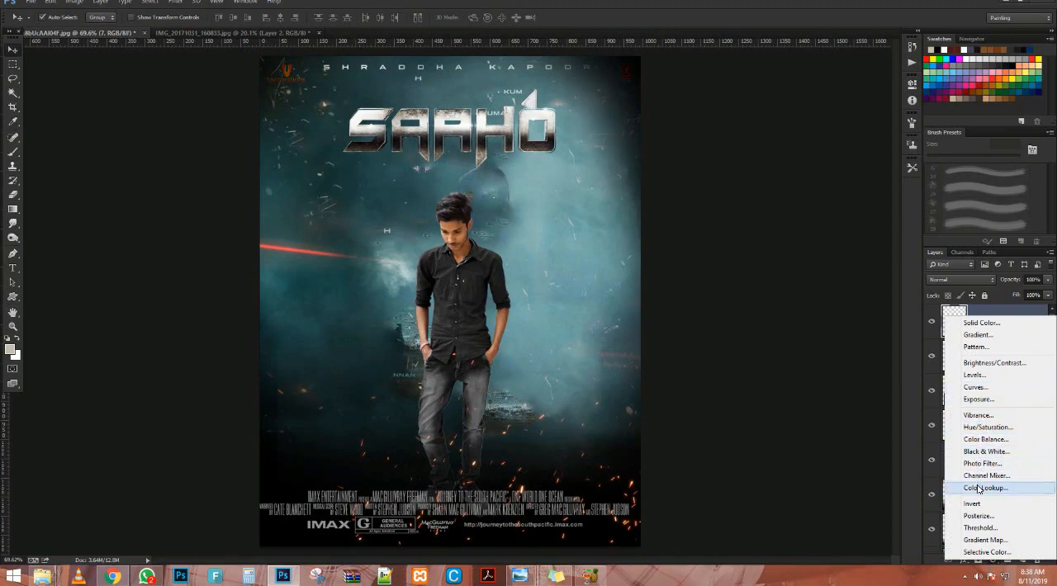
click(983, 441)
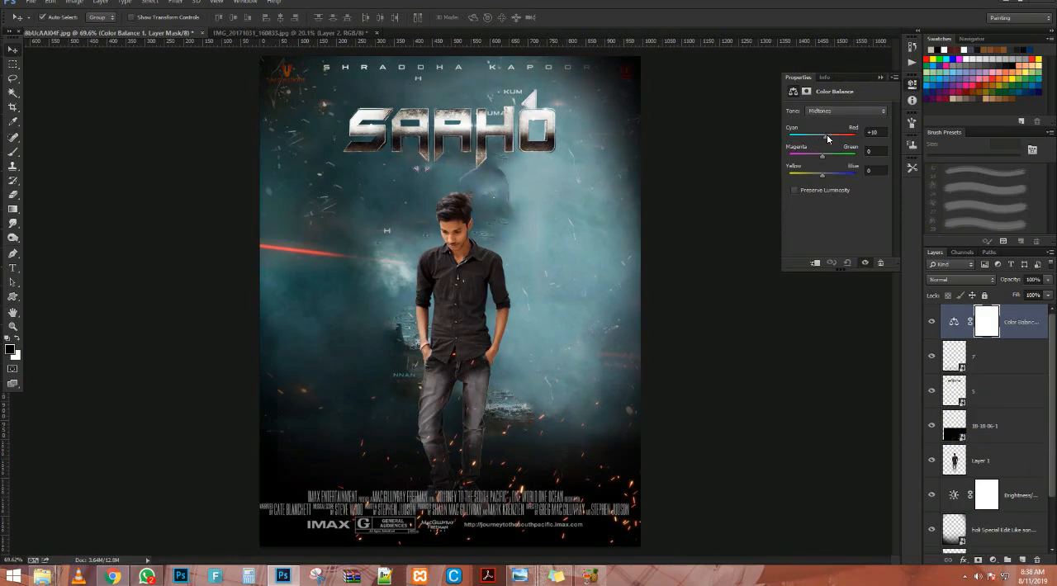
drag(828, 139, 818, 179)
Set the Color Balance shadows to cyan-red +34, magenta-green +20 and yellow-blue +20.
click(844, 112)
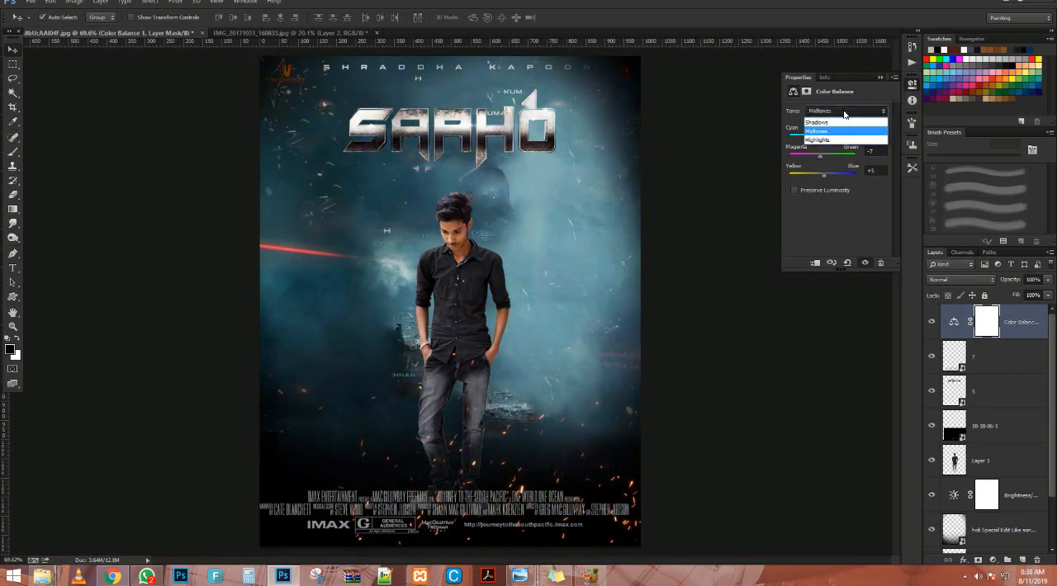
click(844, 122)
drag(824, 140, 828, 177)
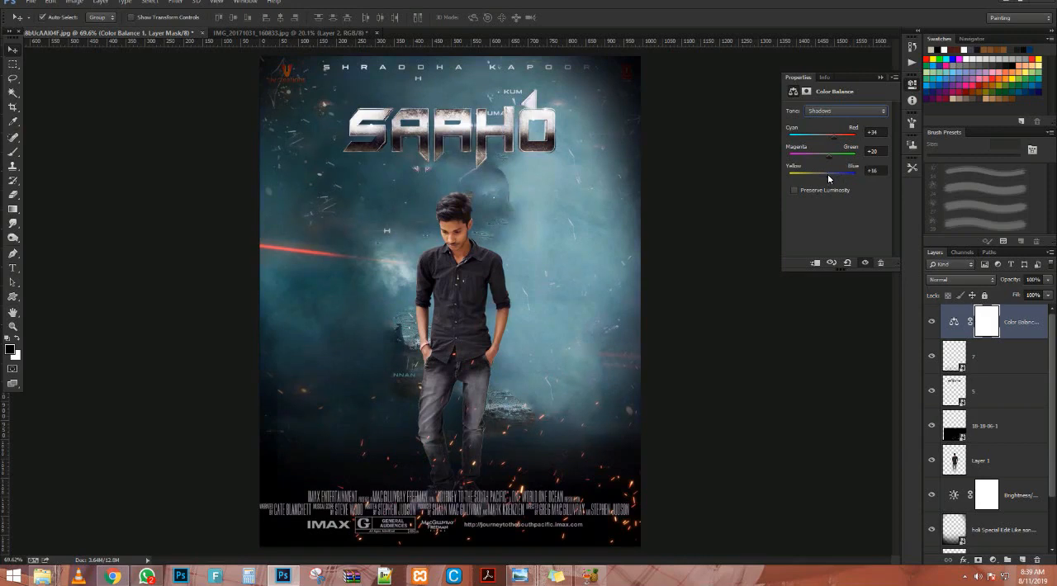
click(881, 78)
Examine the color-graded poster, both as a whole and close up around the man's face and shirt.
scroll(347, 310, down, 5)
scroll(446, 314, up, 4)
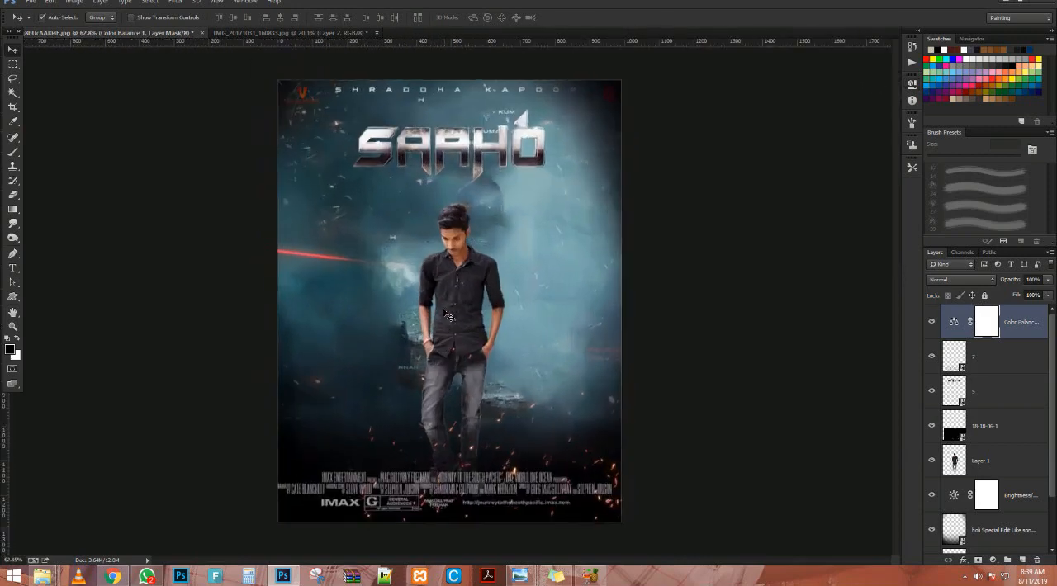
scroll(446, 315, up, 1)
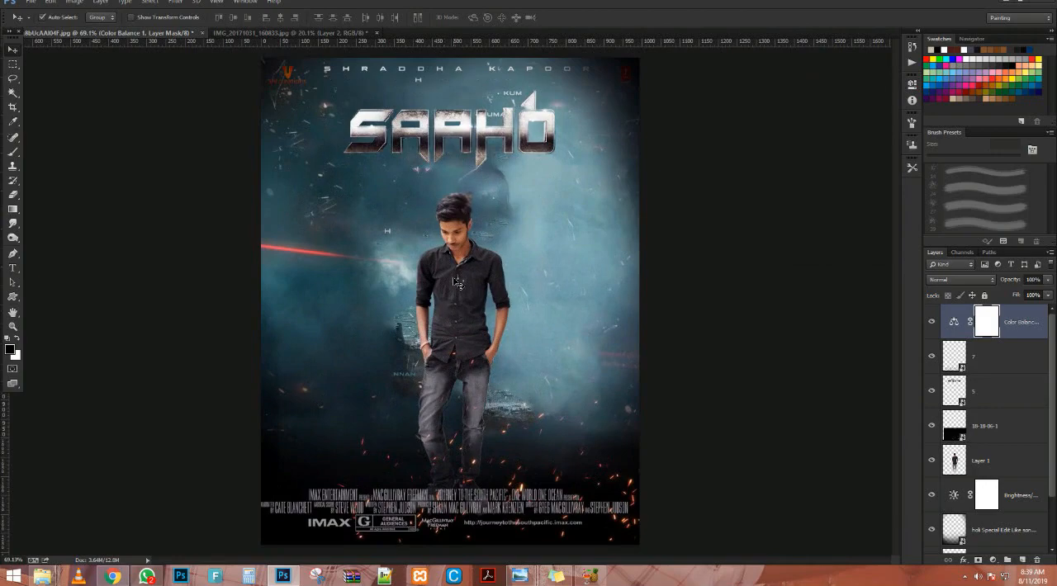
scroll(454, 285, up, 15)
scroll(469, 245, down, 12)
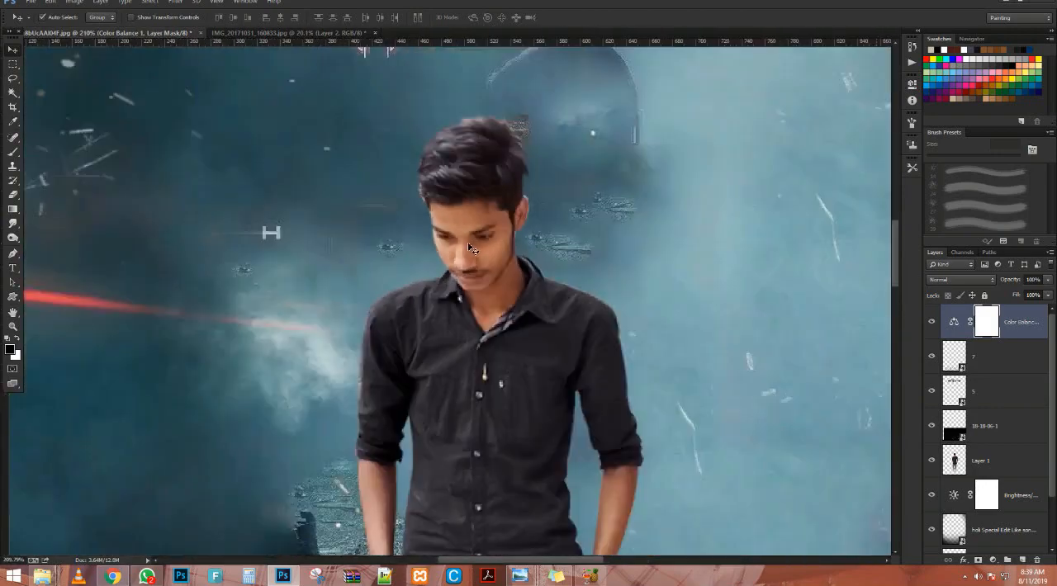
scroll(498, 365, down, 5)
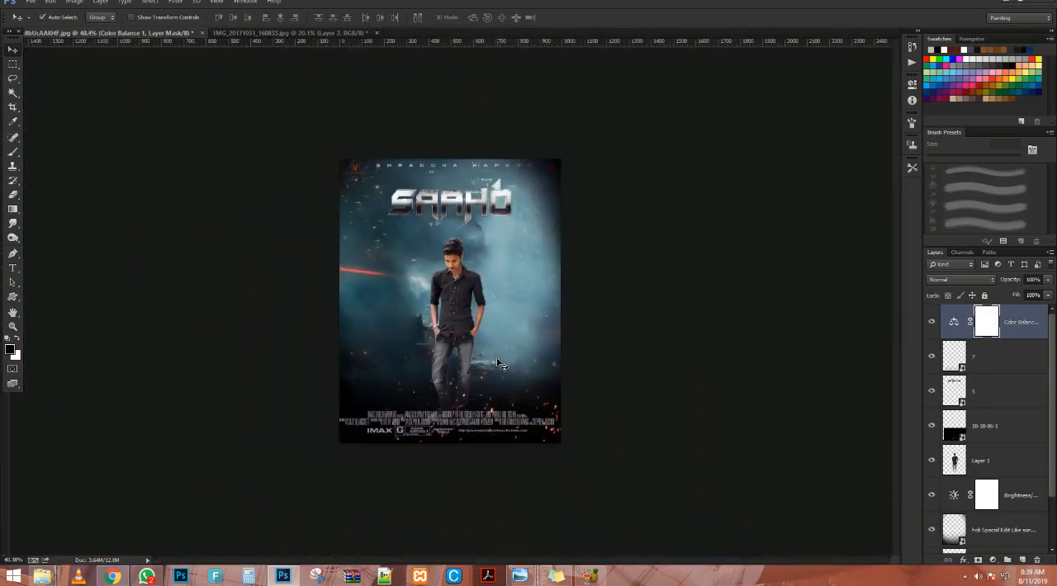
scroll(632, 389, up, 3)
Place image 3, the flying car with glass shards, from the Saaho movie poster editing folder over the poster's upper half.
click(993, 560)
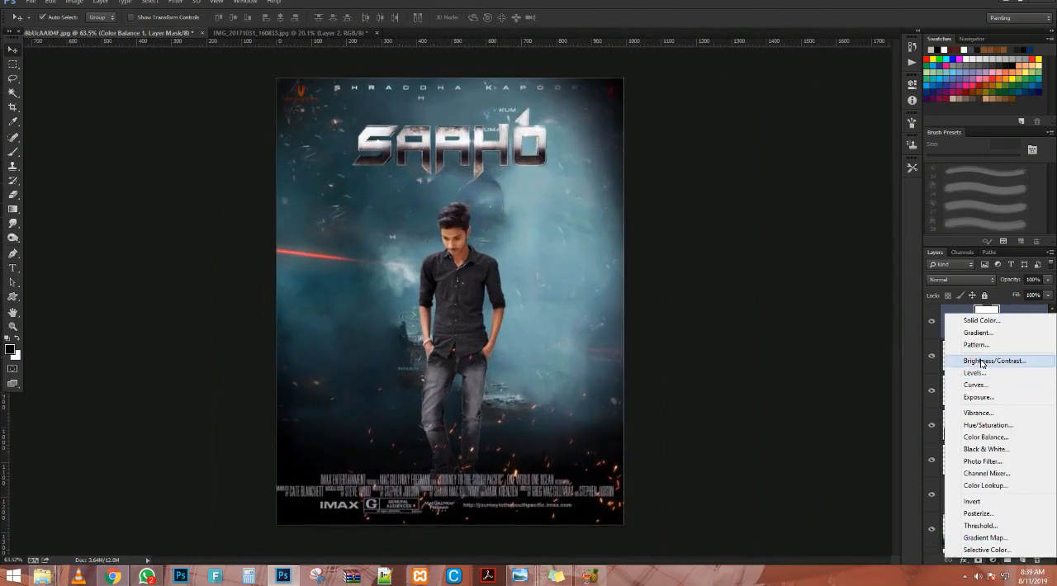
click(497, 340)
key(alt+Tab)
key(alt+Tab)
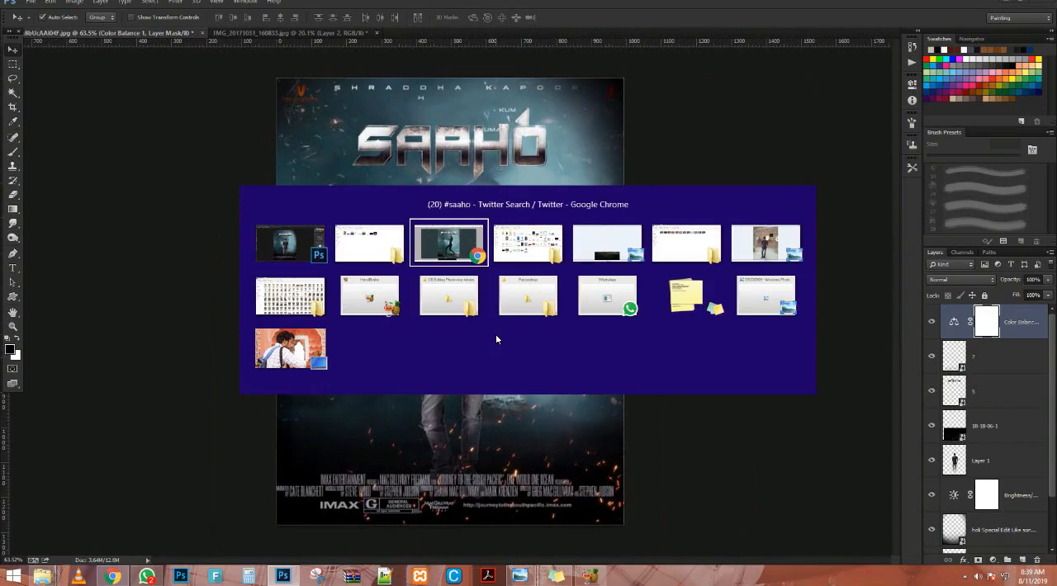
key(alt+shift+Tab)
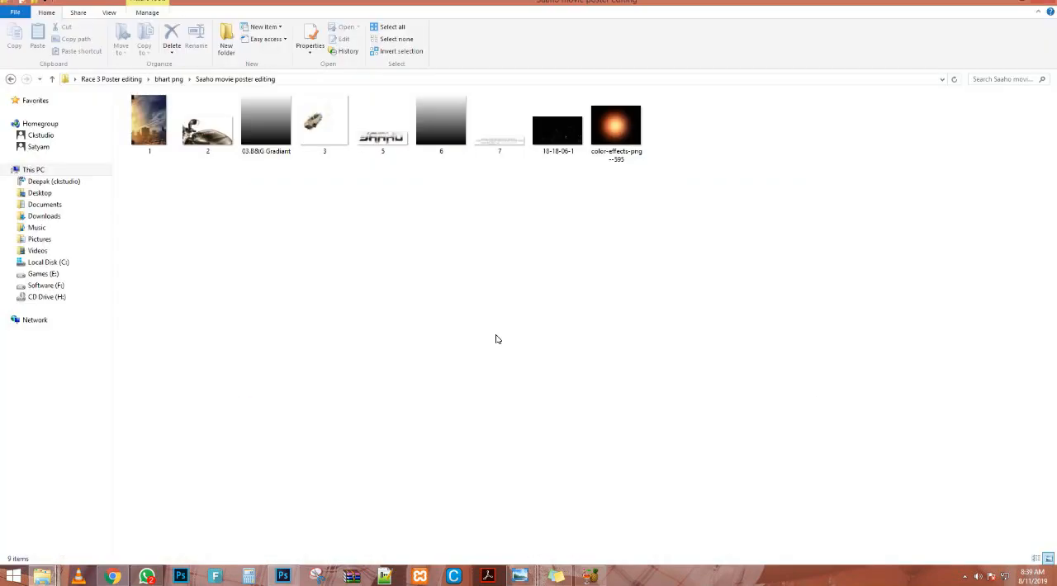
drag(324, 118, 362, 226)
drag(491, 345, 487, 252)
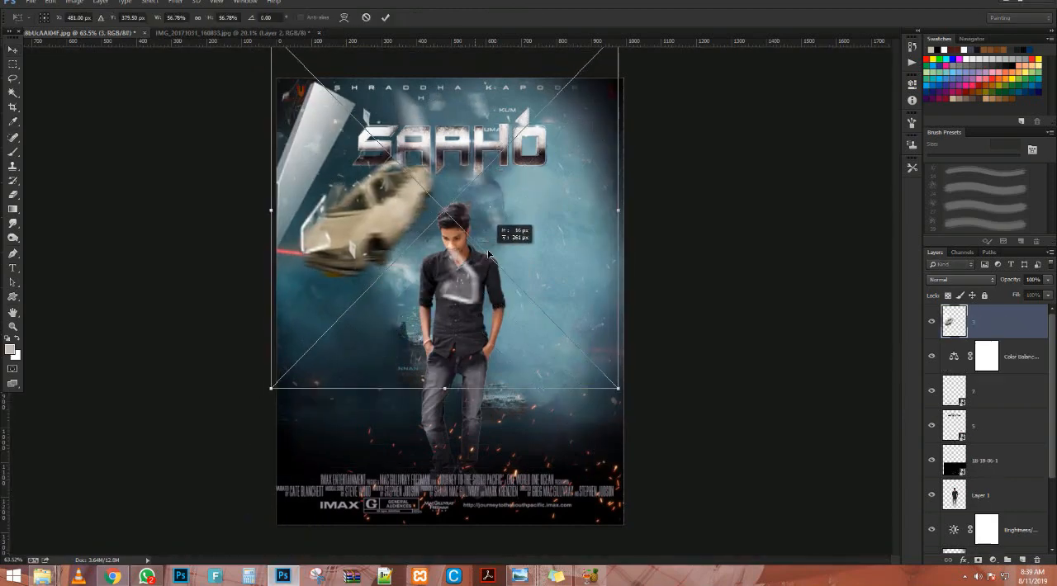
key(Return)
Move the car layer directly below the man's layer, and shrink and position it beneath the SAAHO title, beside the man's head.
drag(958, 337, 958, 512)
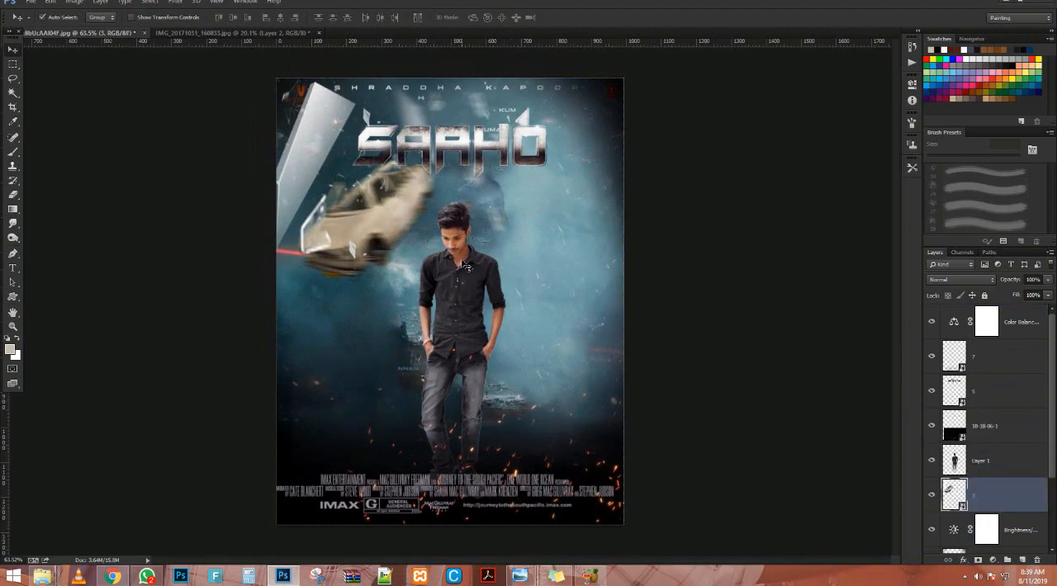
drag(368, 240, 299, 223)
key(ctrl+t)
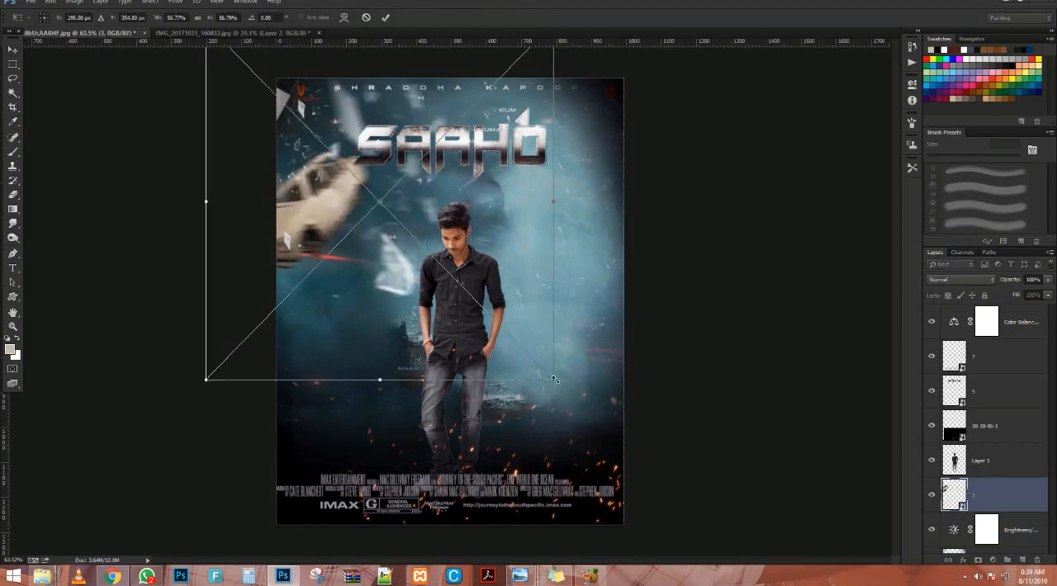
drag(553, 379, 446, 285)
drag(369, 209, 361, 217)
key(Return)
scroll(392, 235, up, 1)
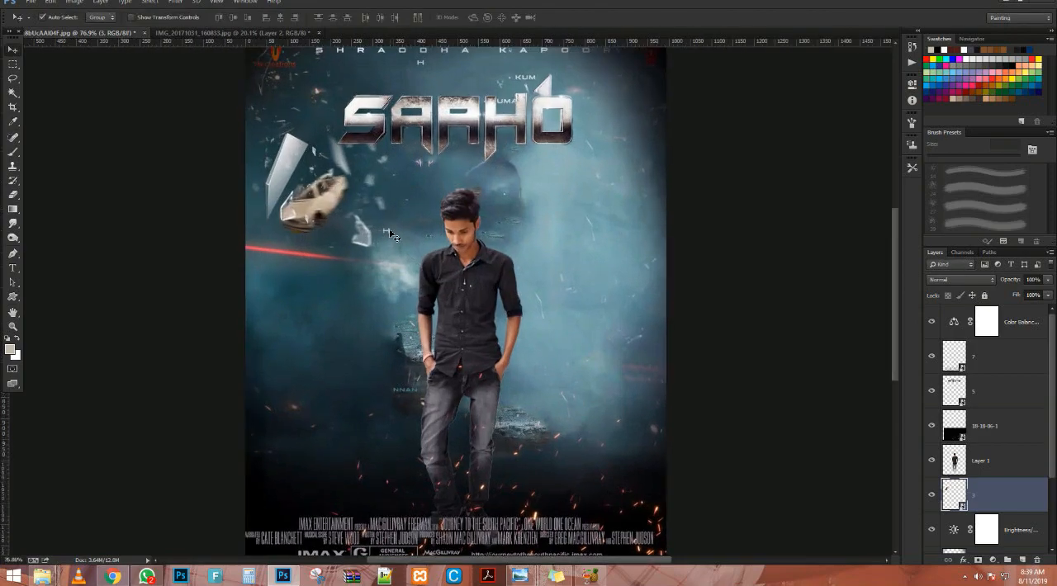
scroll(391, 235, down, 1)
key(alt+Tab)
key(alt+Tab)
key(alt+Tab)
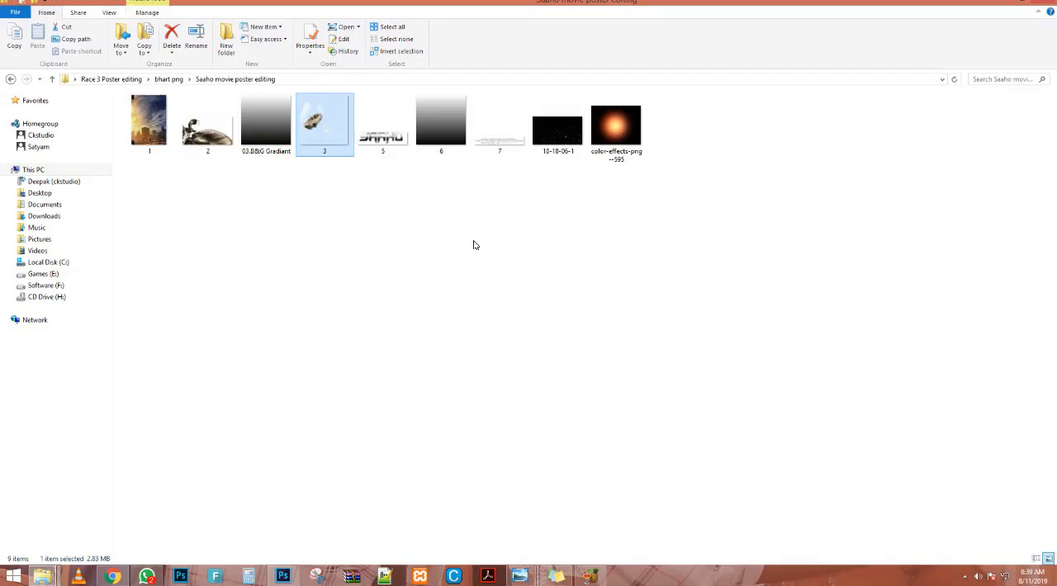
key(alt+Tab)
Add a Color Lookup adjustment layer above the Color Balance layer and bring up its list of 3D LUT files.
click(1023, 334)
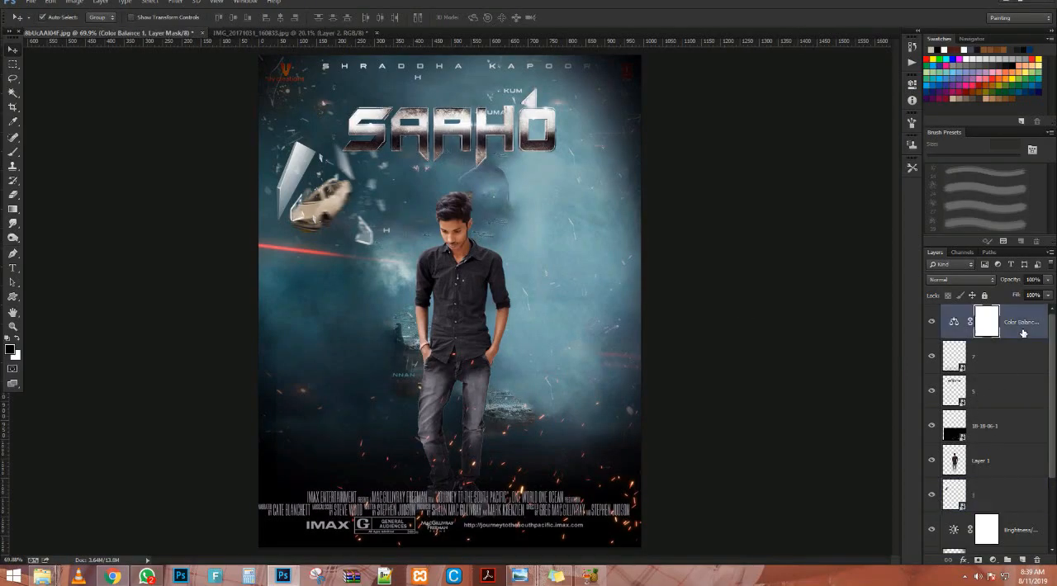
click(995, 559)
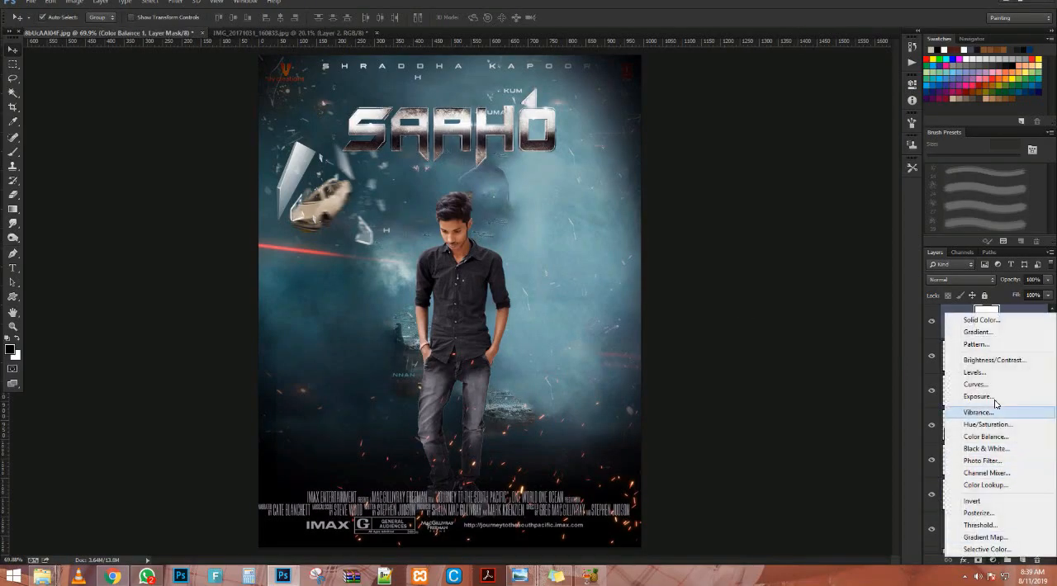
click(985, 485)
click(858, 110)
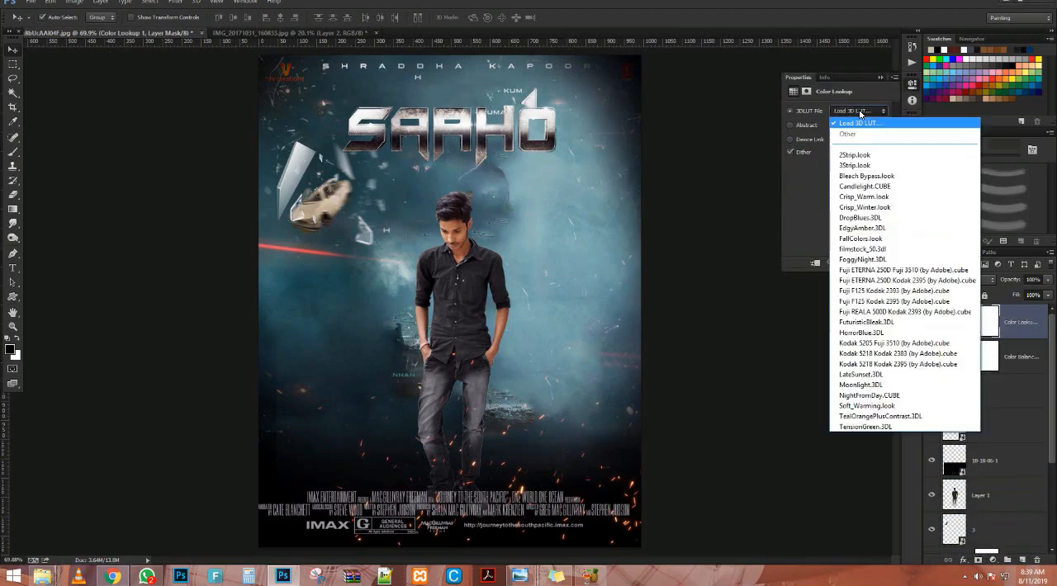
click(860, 112)
click(860, 112)
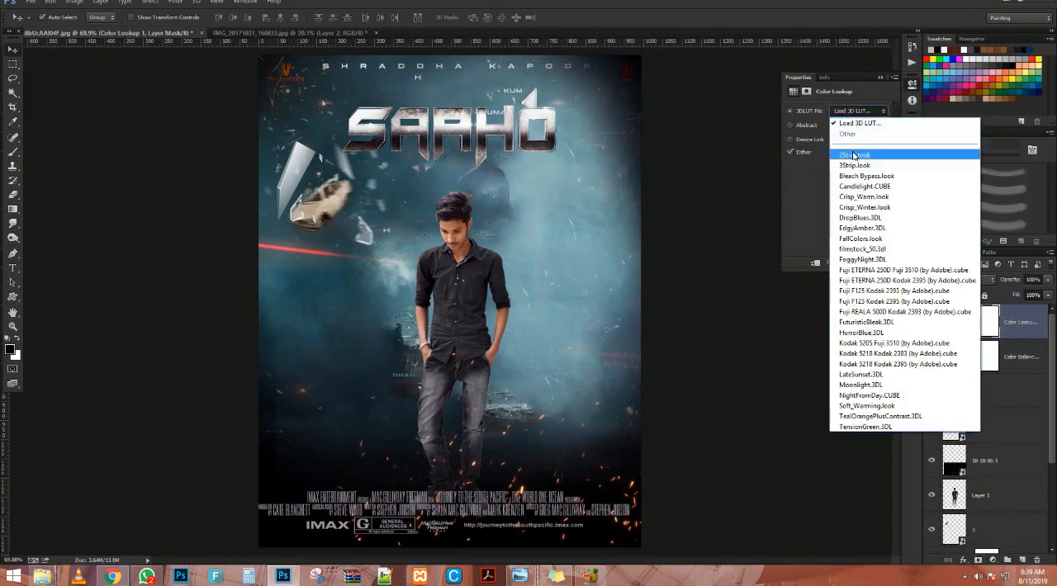
Try the Color Lookup layer's 3D LUTs one after another, from 2Strip.look through the Fuji looks to Kodak 5205 Fuji 3510.
click(852, 155)
scroll(856, 115, down, 1)
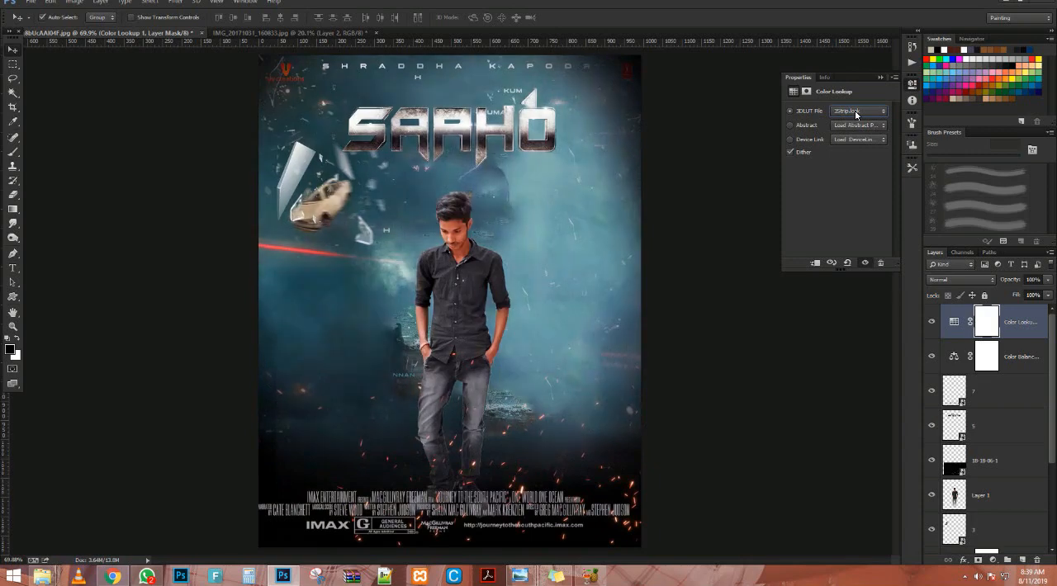
scroll(856, 115, down, 3)
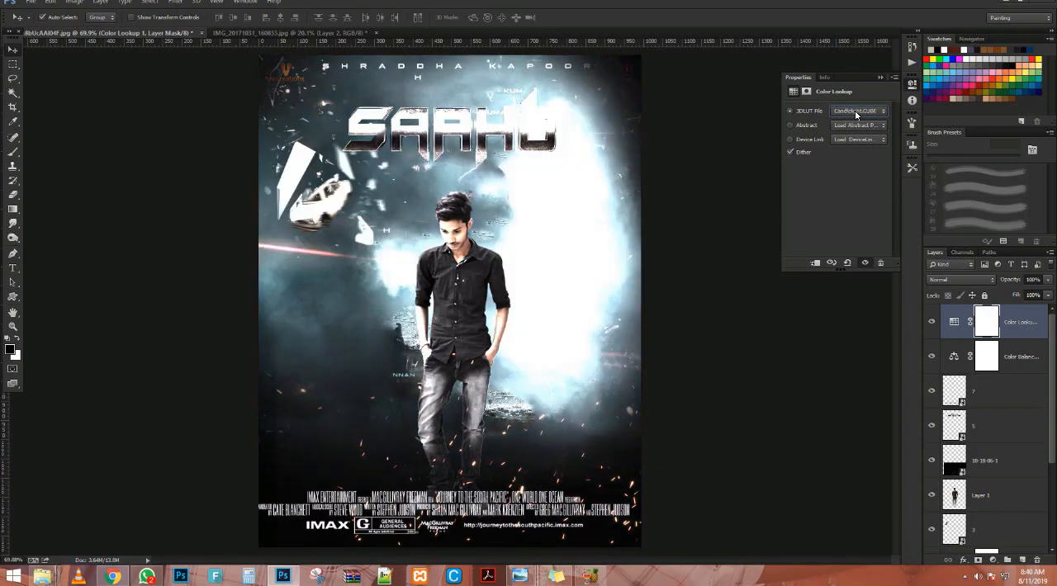
scroll(857, 115, down, 1)
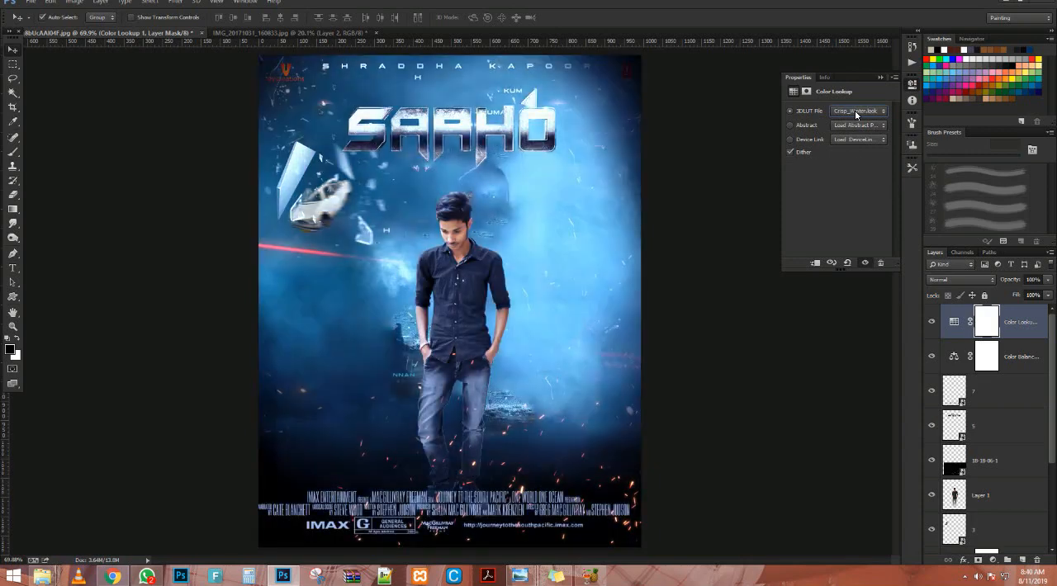
scroll(857, 115, down, 1)
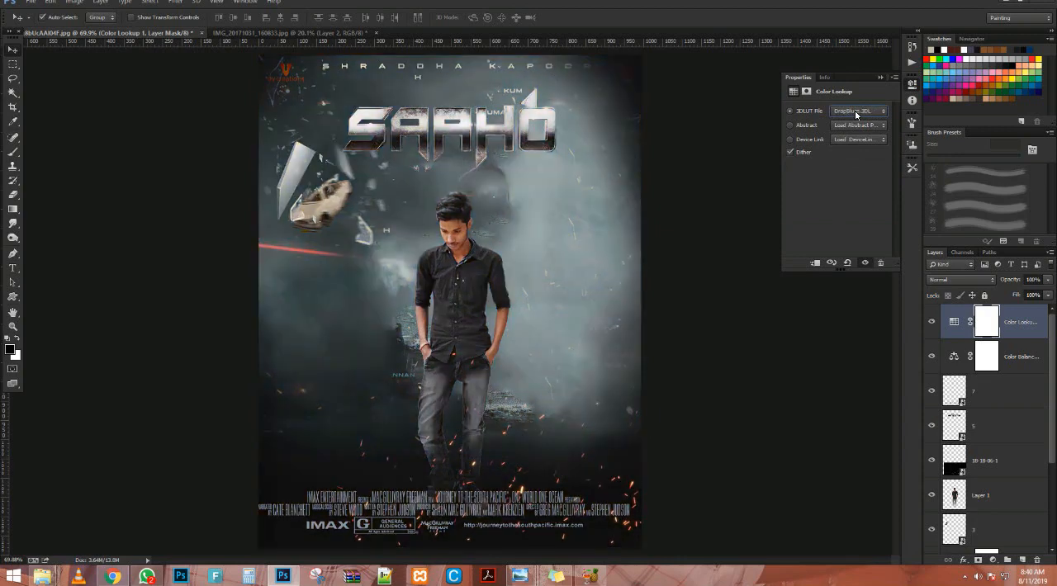
scroll(856, 115, down, 1)
scroll(856, 114, down, 1)
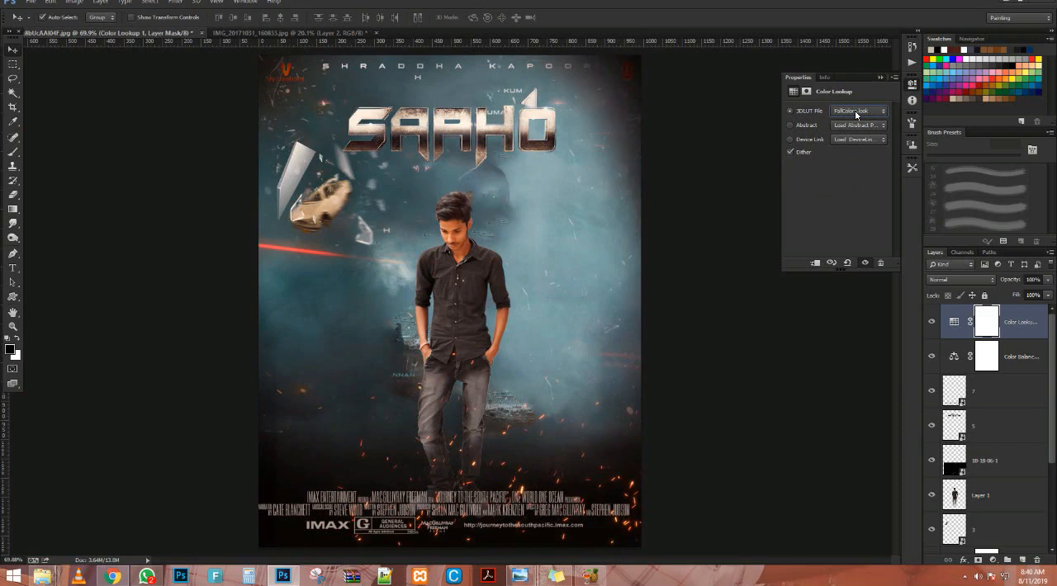
scroll(857, 115, down, 1)
scroll(857, 115, down, 2)
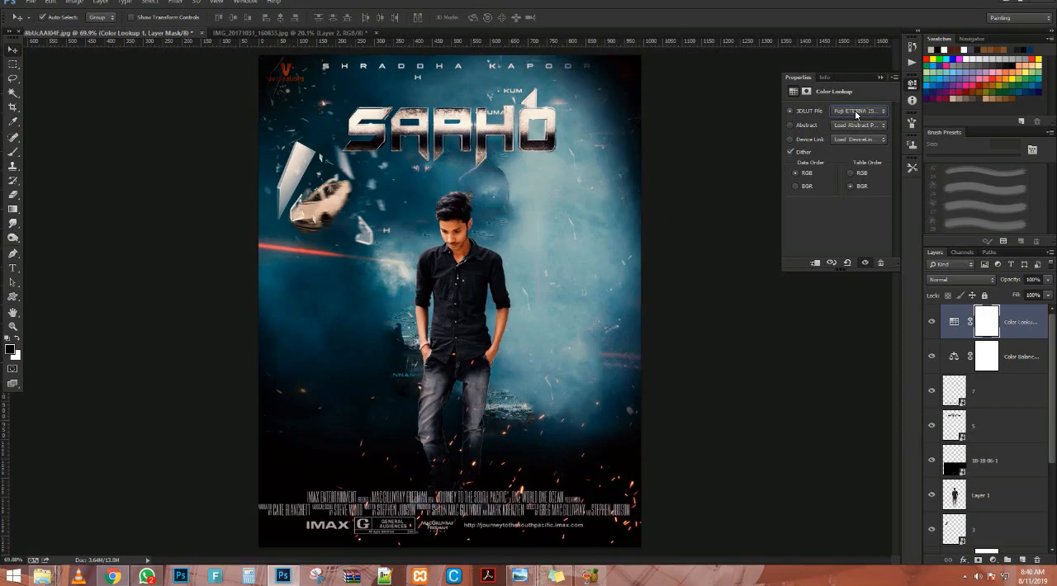
scroll(857, 115, down, 2)
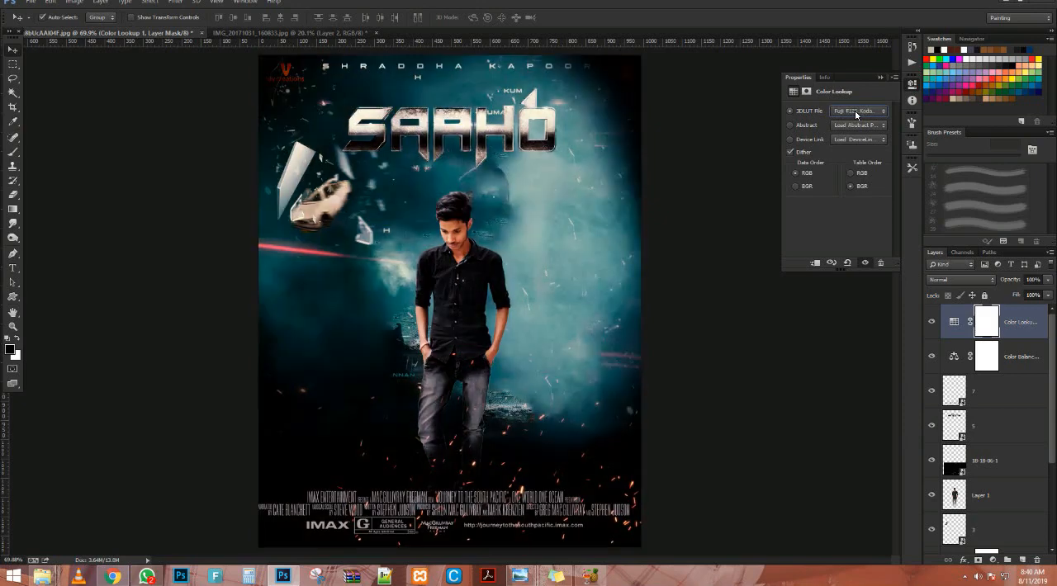
scroll(856, 114, down, 2)
scroll(857, 115, down, 4)
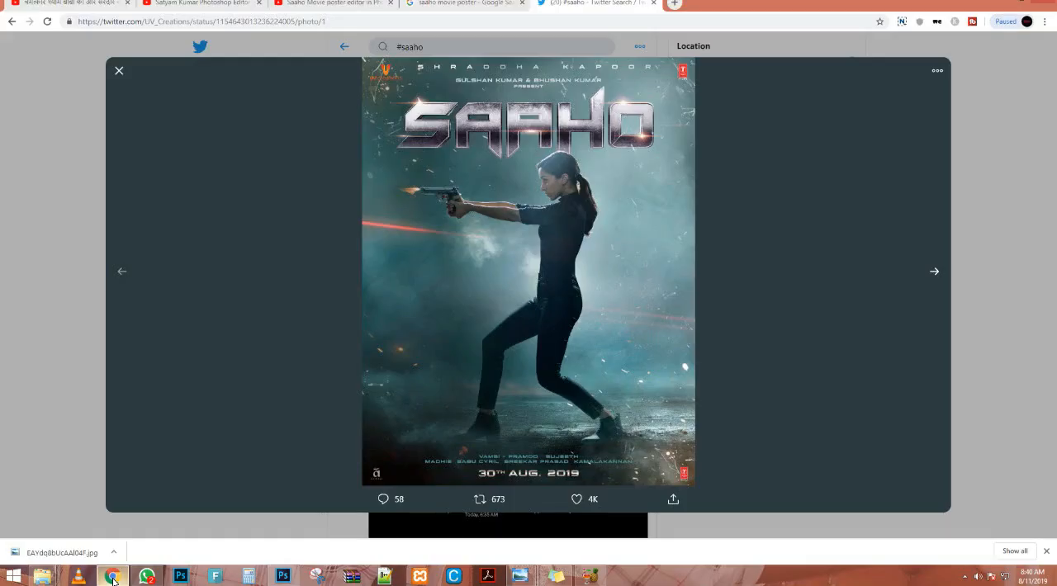
Check the original Saaho poster in Chrome and set the Color Lookup layer's 3D LUT to a Kodak 5218 look.
click(113, 578)
click(113, 579)
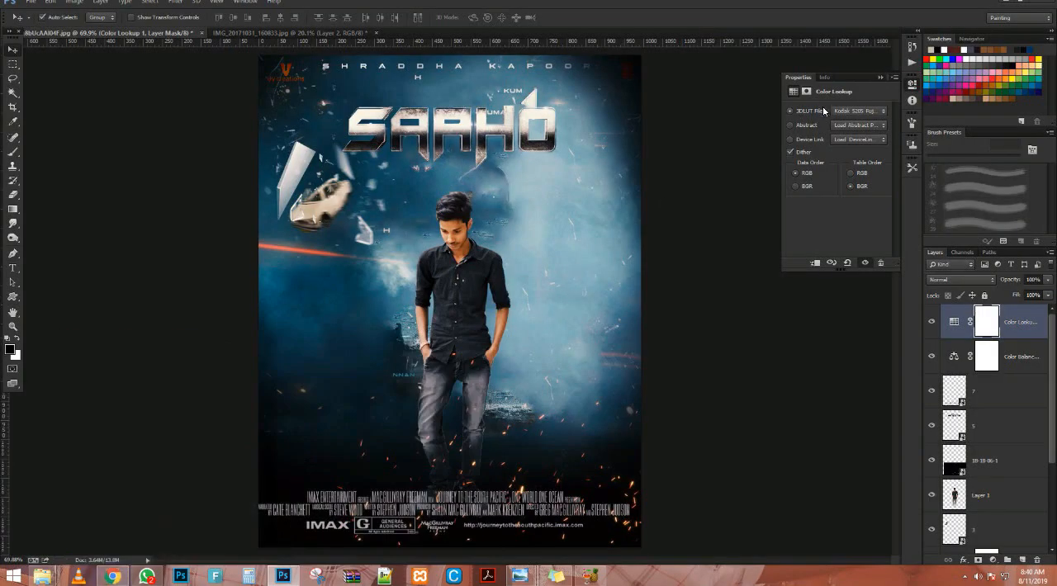
click(858, 111)
click(867, 285)
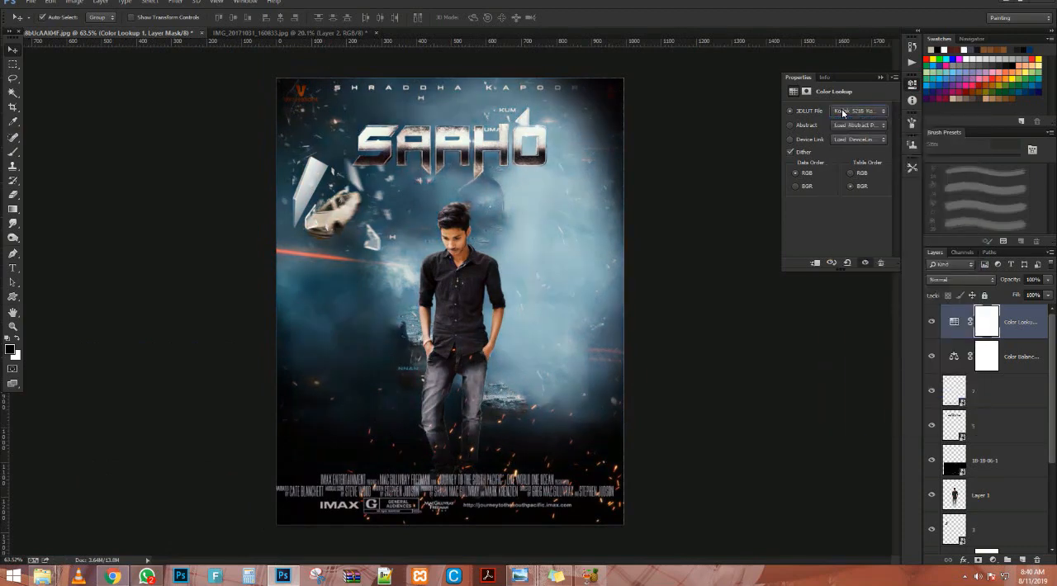
click(888, 76)
Stamp all visible layers into a new top layer and set its temperature to -5 with the Camera Raw filter.
key(ctrl+0)
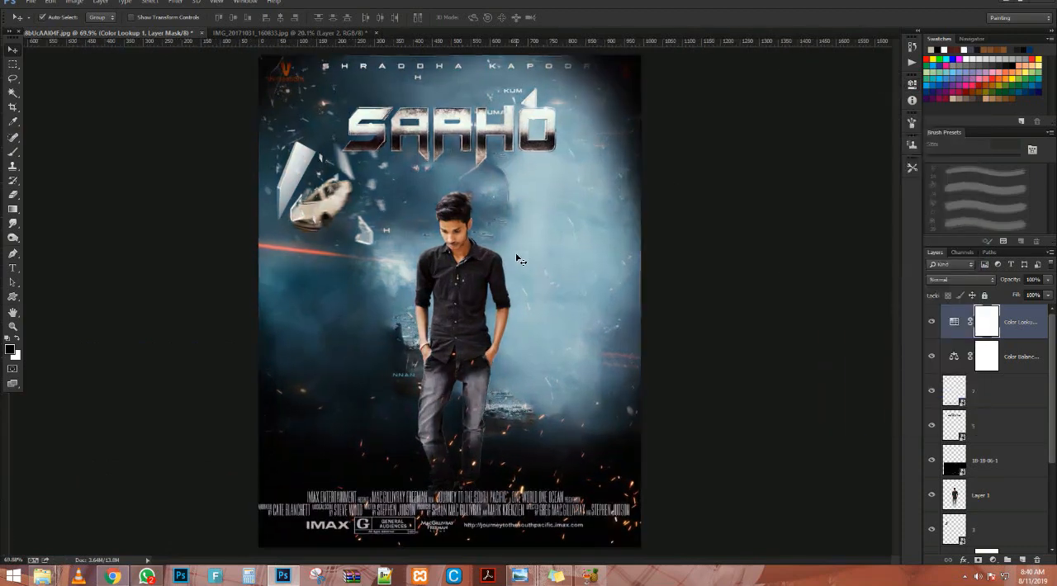
scroll(497, 255, up, 20)
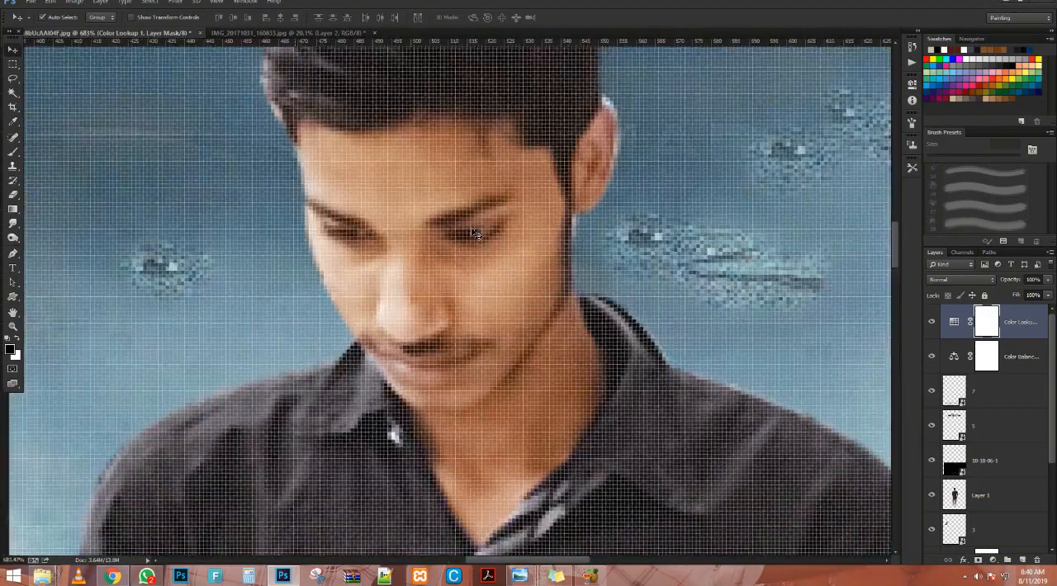
scroll(475, 233, down, 20)
scroll(467, 248, up, 1)
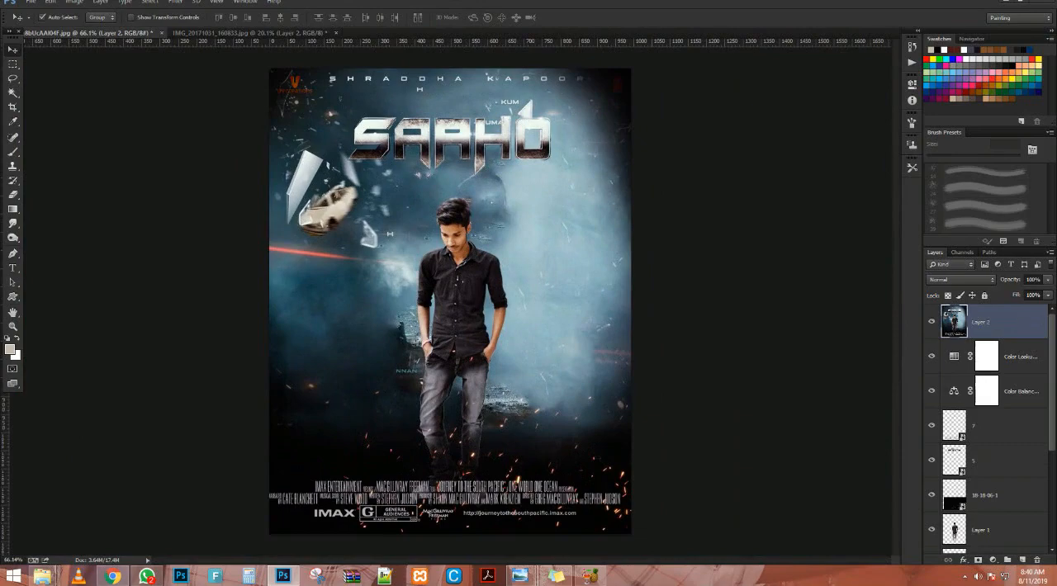
click(175, 7)
click(237, 76)
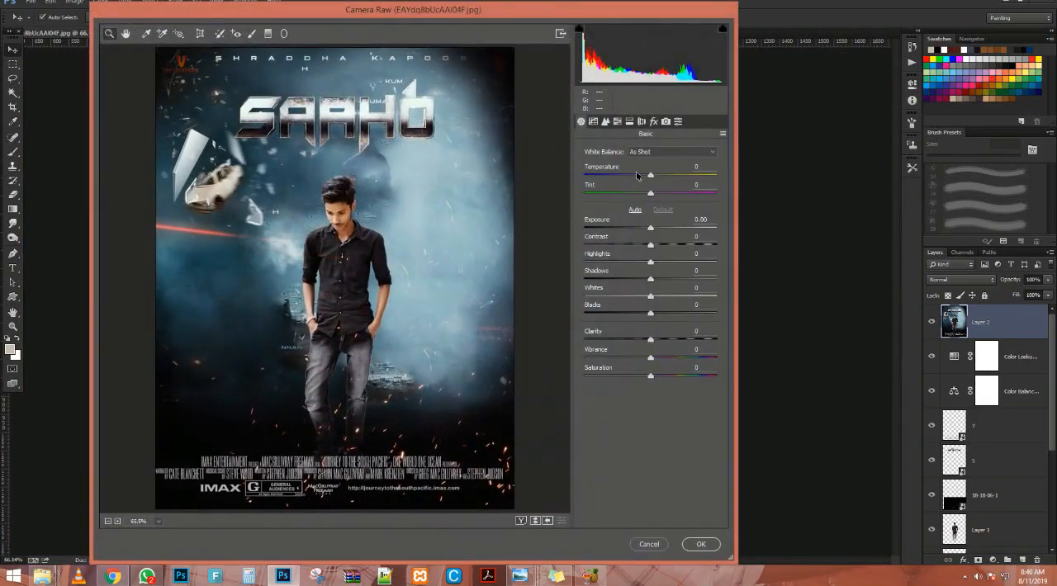
drag(652, 175, 648, 176)
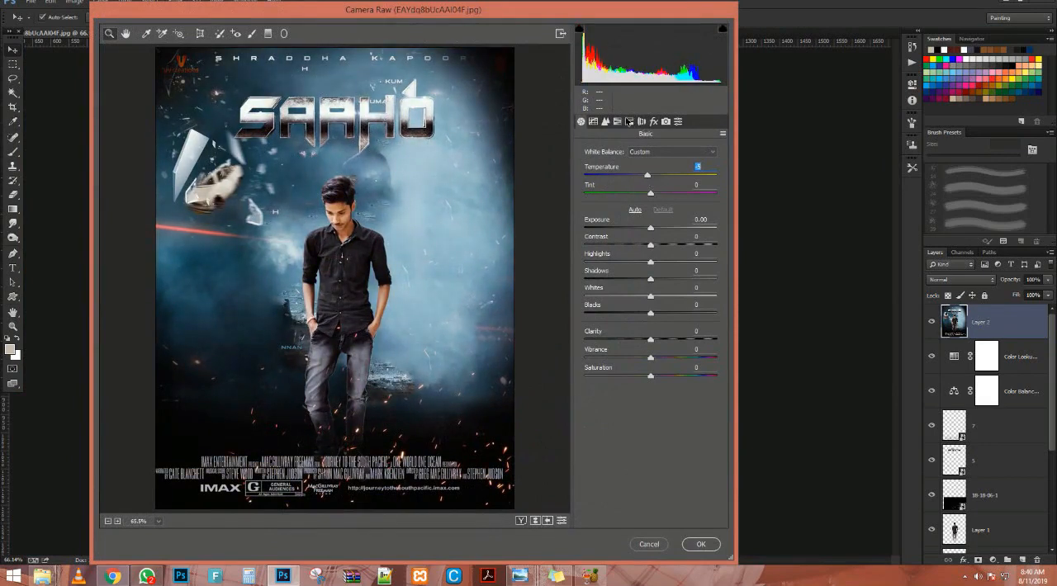
Apply Camera Raw post-crop vignetting with an amount of -24 to the merged layer, and delete that layer.
click(652, 122)
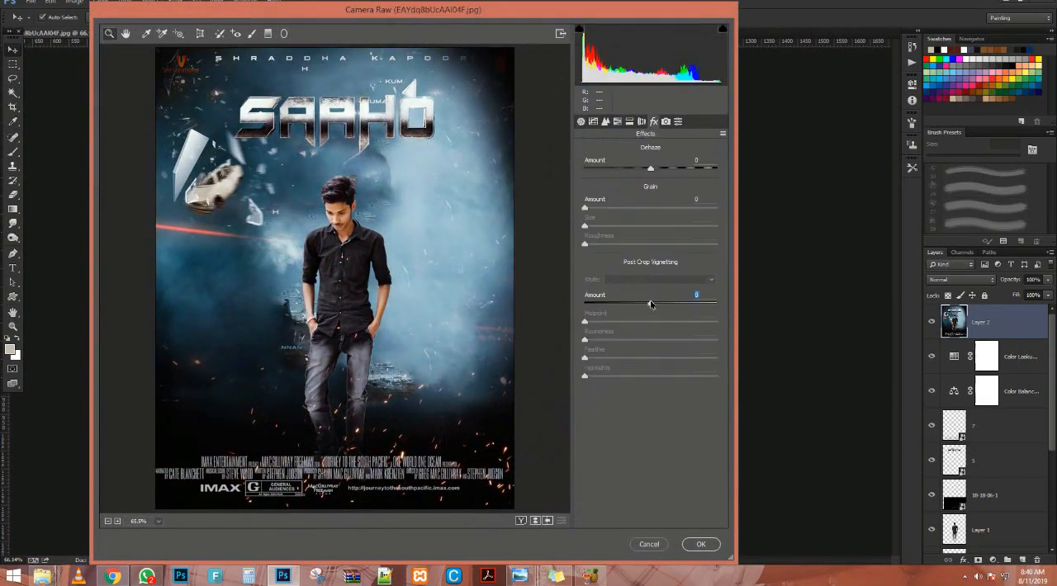
mouse_move(651, 304)
mouse_down()
mouse_move(677, 302)
mouse_move(513, 299)
mouse_move(634, 293)
mouse_up()
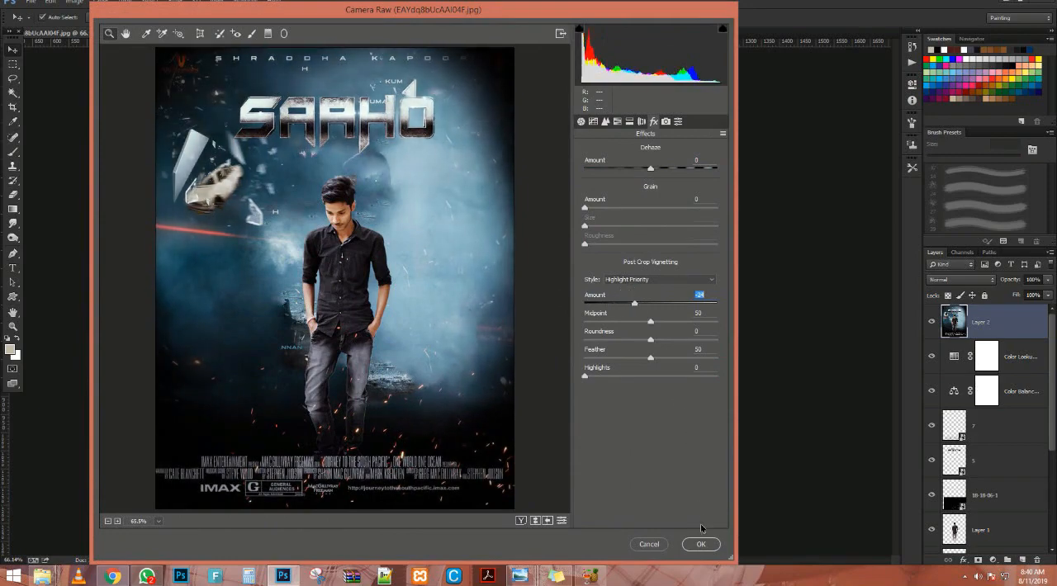
click(699, 547)
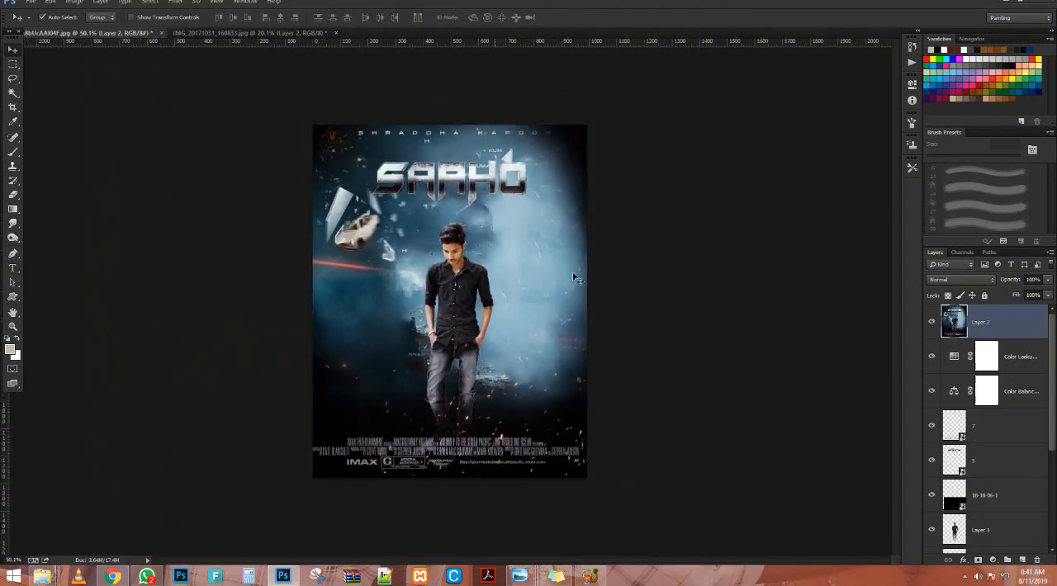
key(Delete)
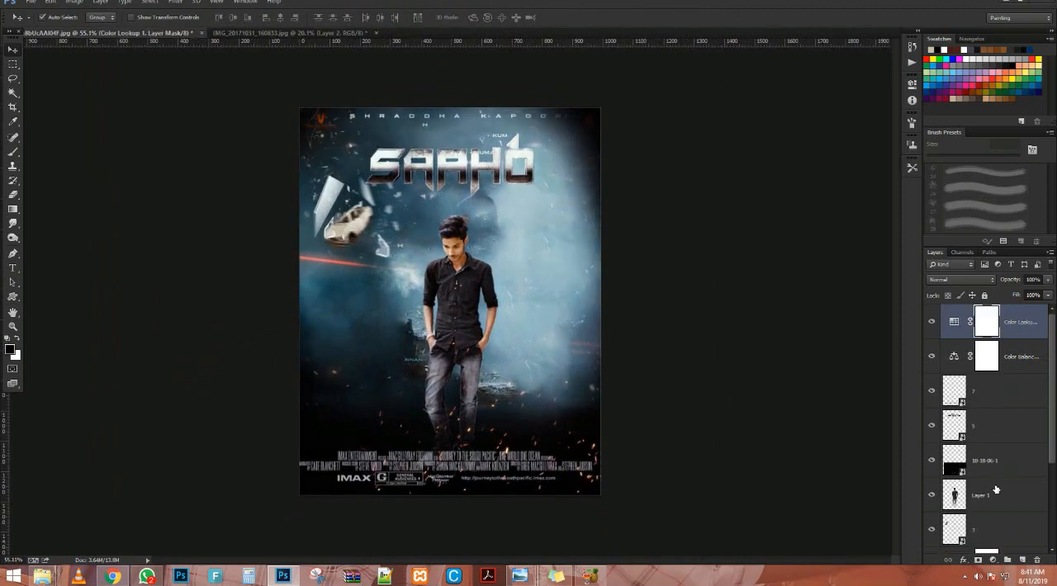
Reduce the opacity of the "holi Special Edit" dark vignette layer below the Brightness/Contrast layer to 61%.
click(994, 494)
scroll(994, 463, down, 4)
click(1002, 468)
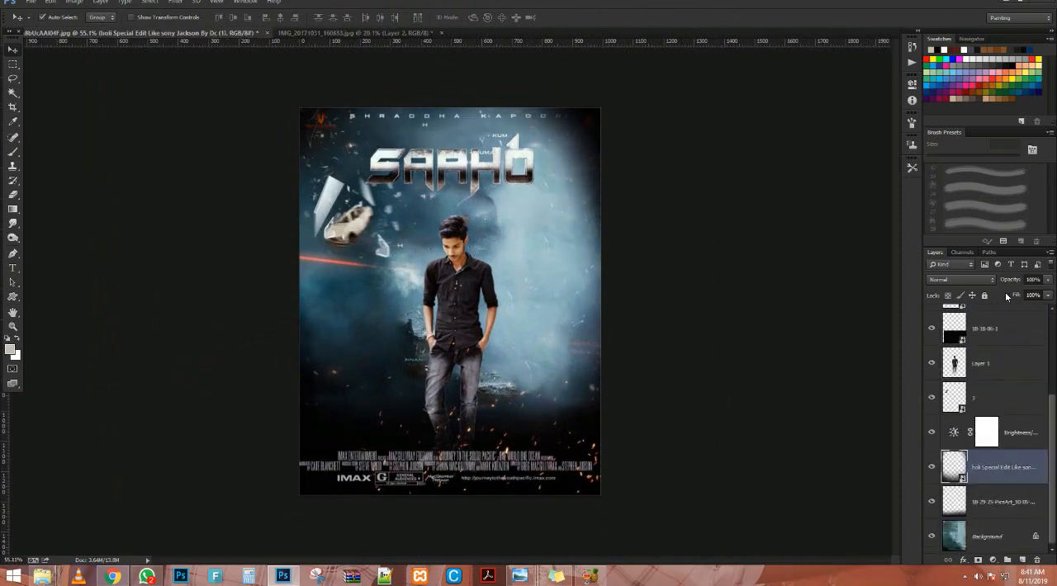
drag(1006, 278, 941, 286)
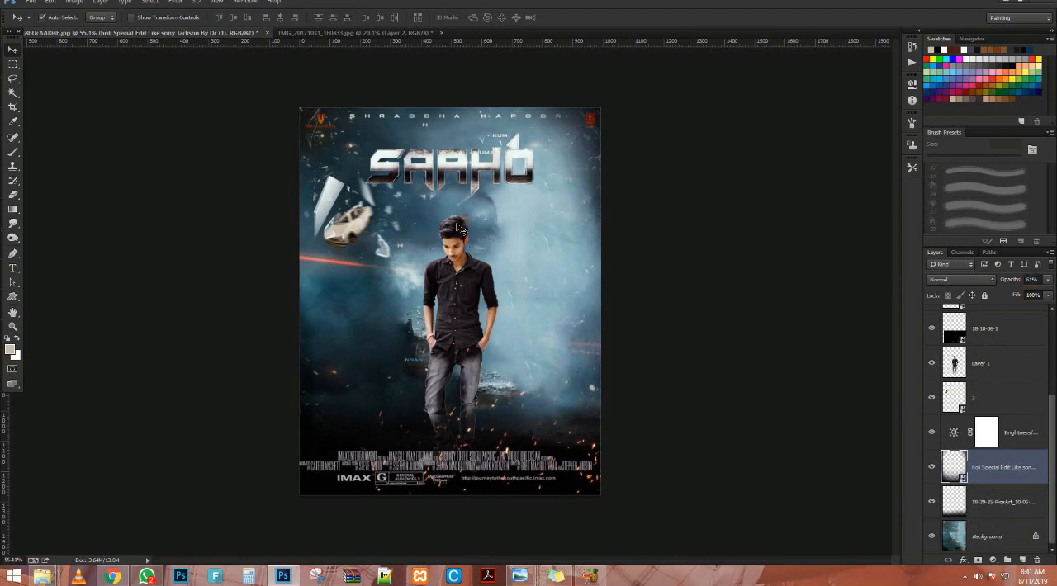
Stamp all visible layers into a new merged layer above the Color Lookup adjustment layer.
scroll(458, 235, up, 5)
click(1011, 335)
scroll(1011, 335, up, 3)
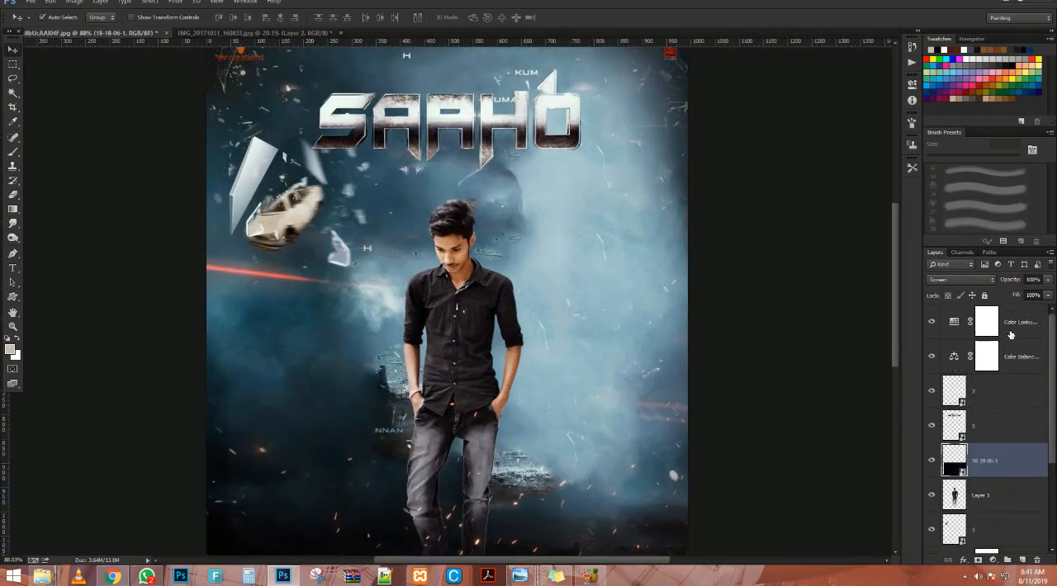
click(1011, 335)
key(ctrl+shift+alt+e)
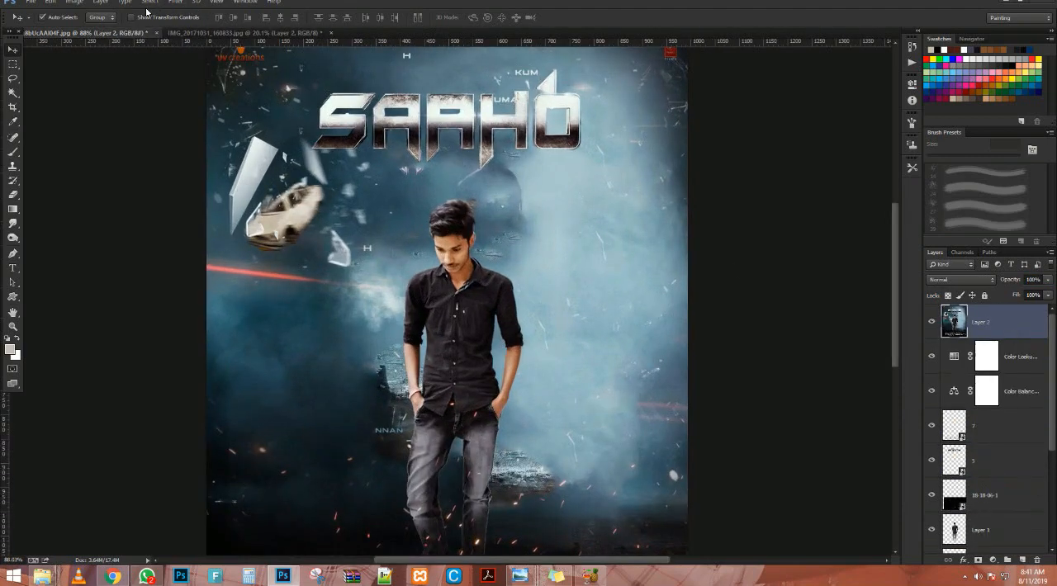
Open the Camera Raw filter on the merged layer, set its exposure to +0.20 and slightly adjust the white balance.
click(175, 3)
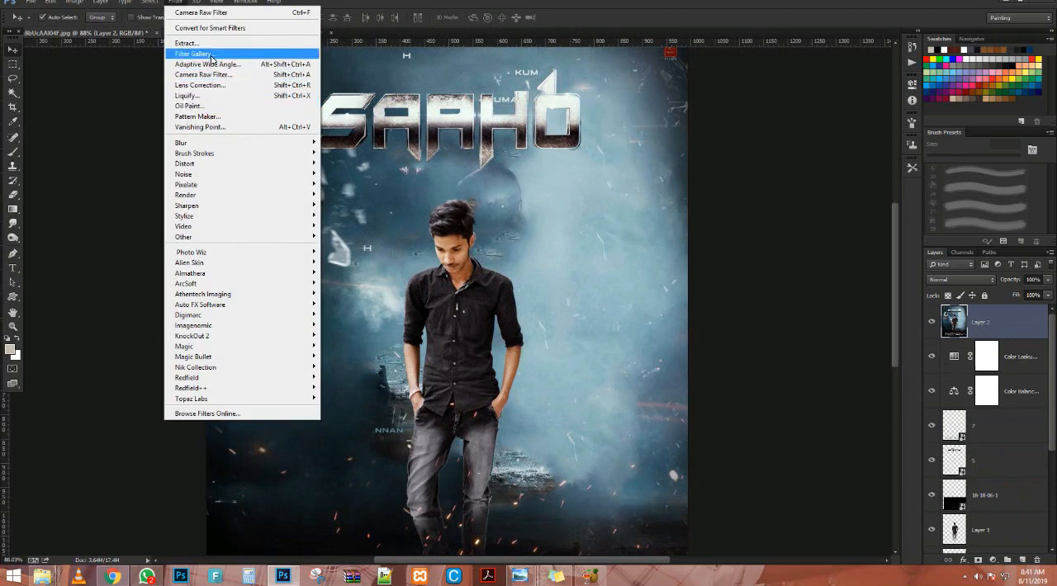
click(212, 73)
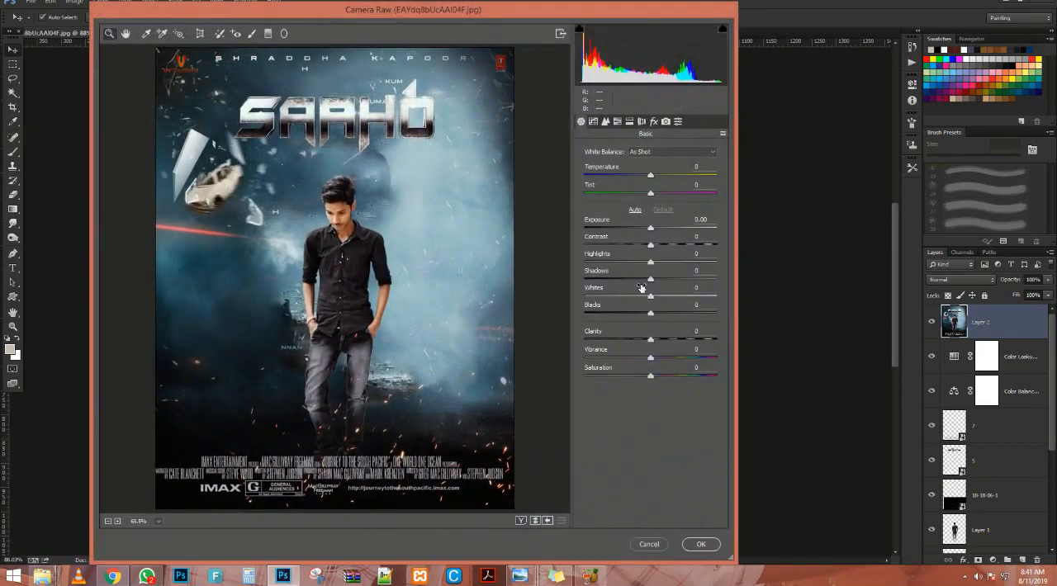
drag(650, 280, 641, 310)
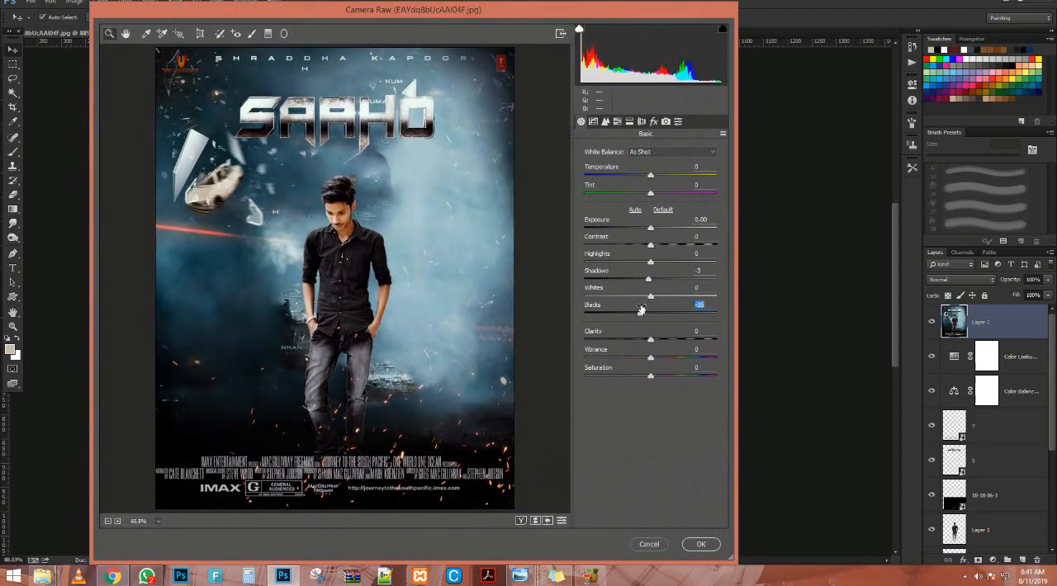
mouse_move(650, 227)
mouse_down()
mouse_move(666, 227)
mouse_move(642, 226)
mouse_up()
click(634, 209)
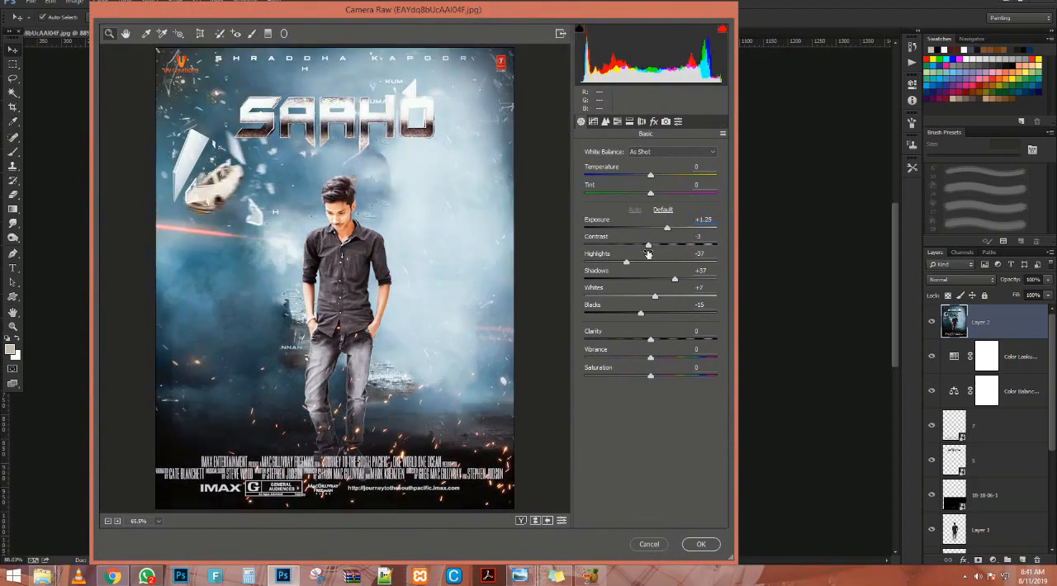
click(664, 210)
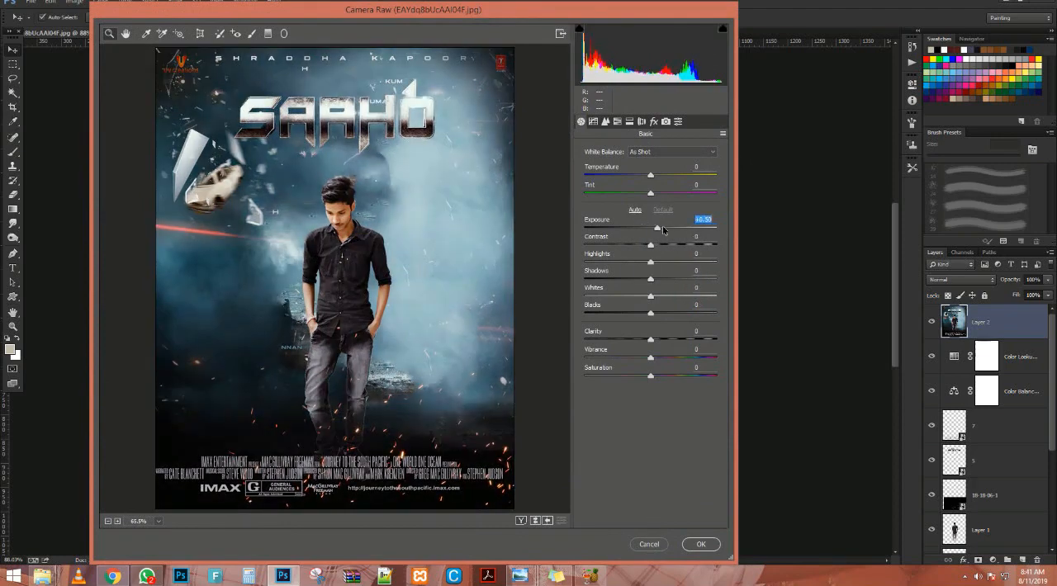
drag(663, 229, 652, 228)
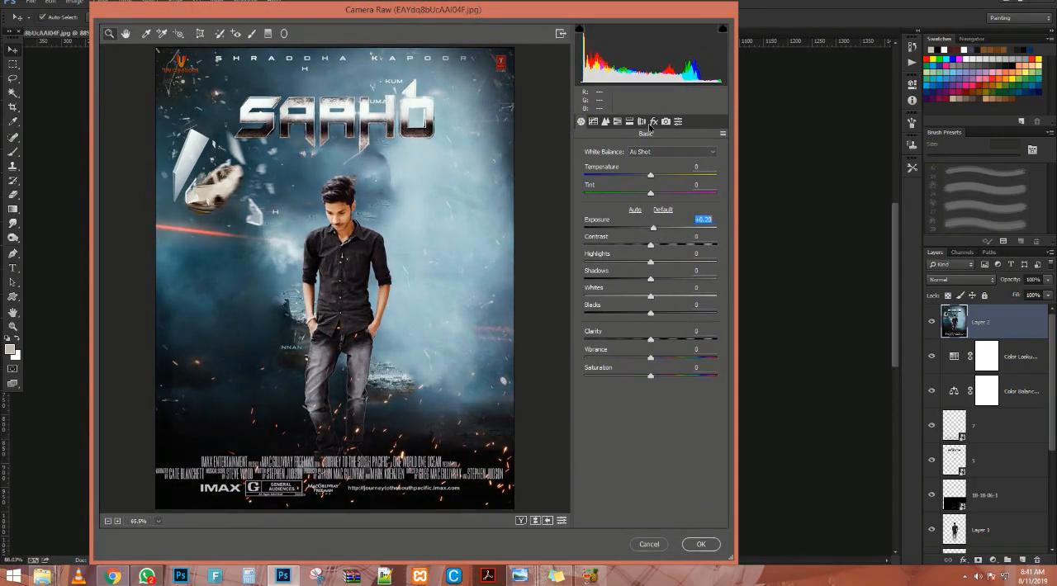
drag(652, 179, 655, 199)
Set the Camera Raw luminance noise reduction to 25 and apply the filter to the merged layer.
click(605, 121)
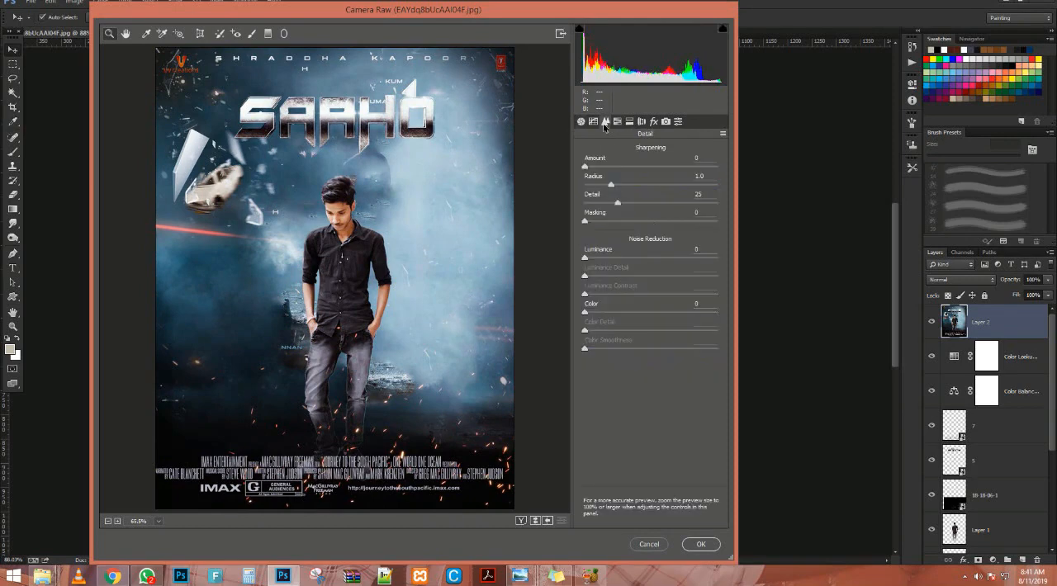
drag(598, 258, 619, 259)
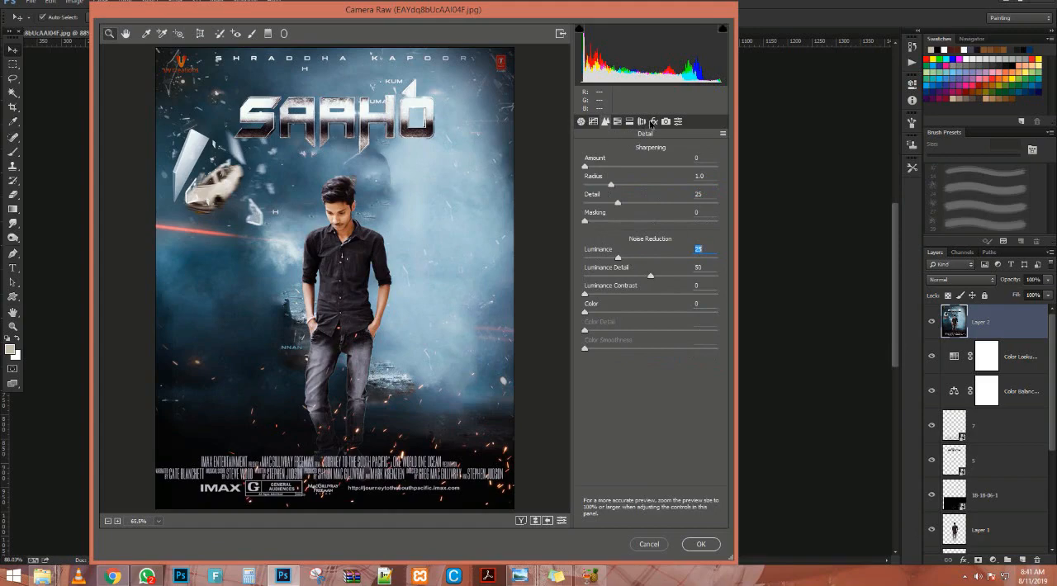
click(693, 546)
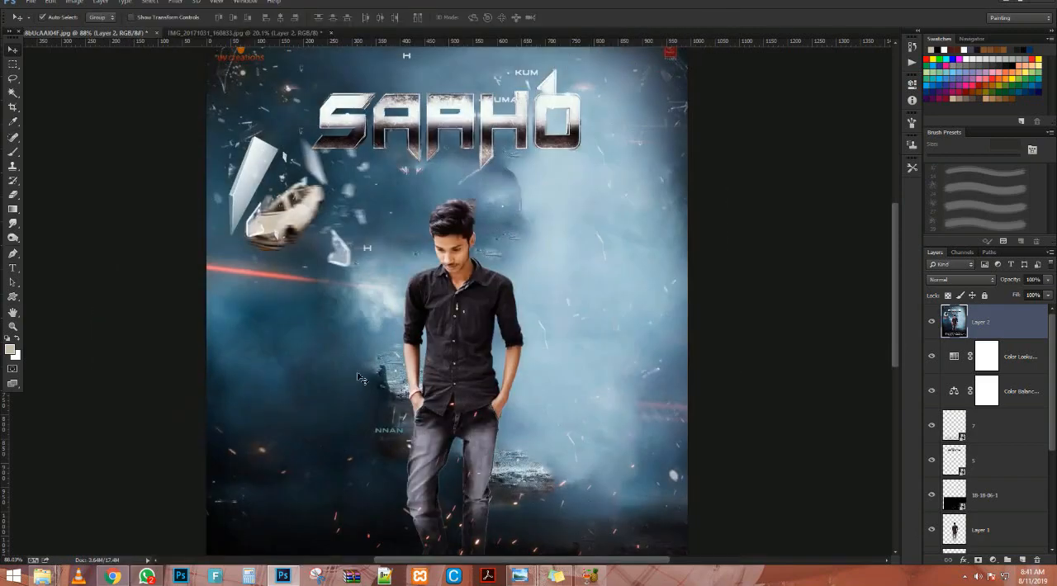
Compare the poster with and without the Camera Raw filter, and examine the man's face and shirt up close.
scroll(439, 300, down, 4)
scroll(439, 300, up, 6)
scroll(438, 300, down, 3)
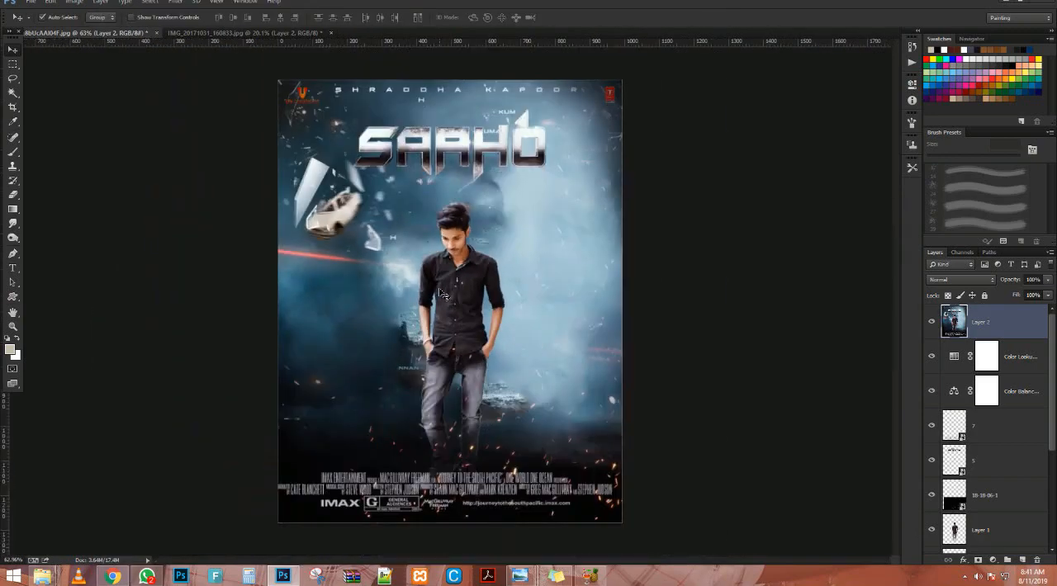
key(ctrl+z)
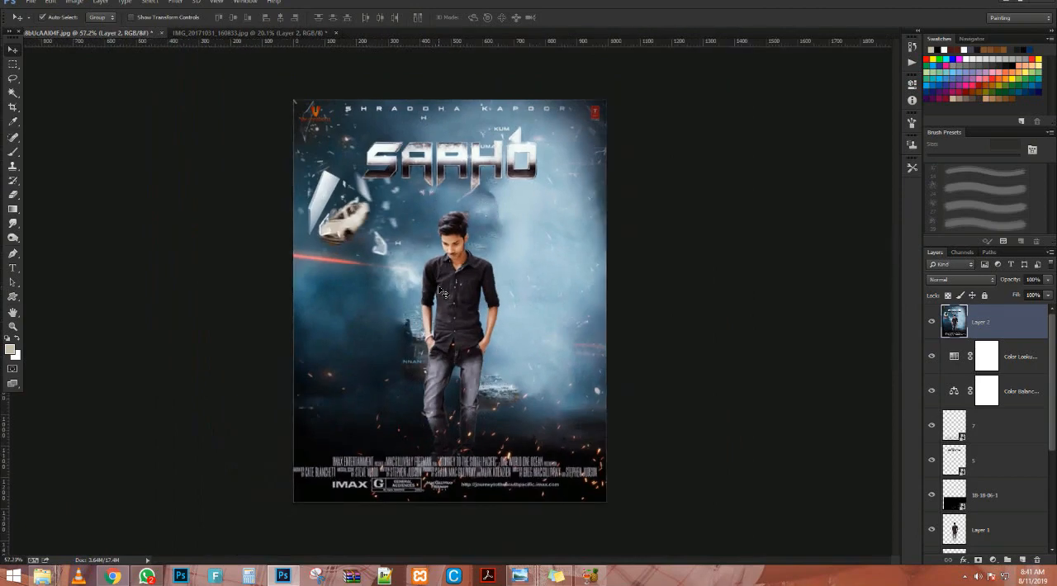
key(ctrl+z)
scroll(440, 290, up, 1)
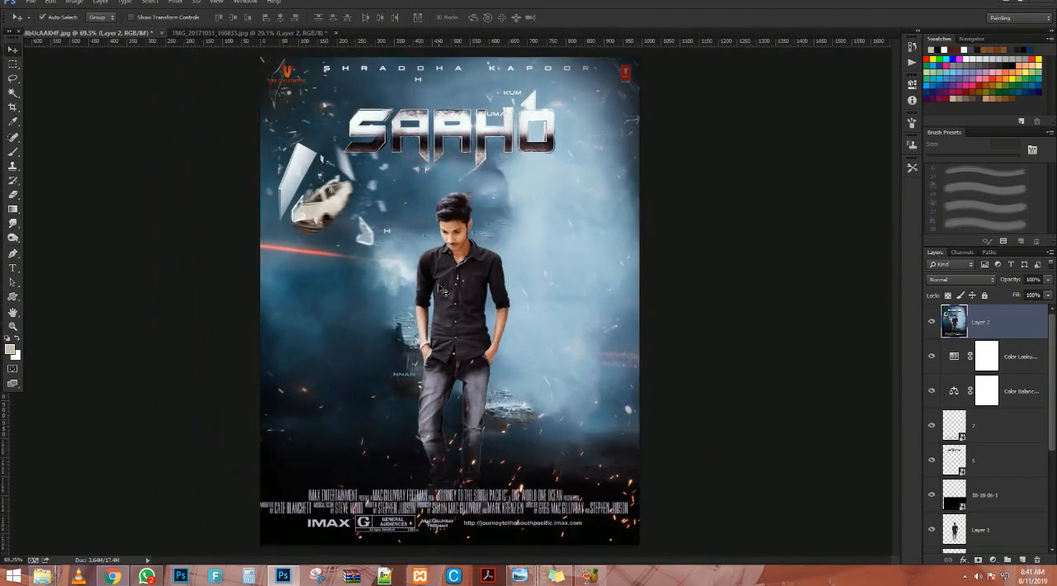
scroll(440, 290, up, 5)
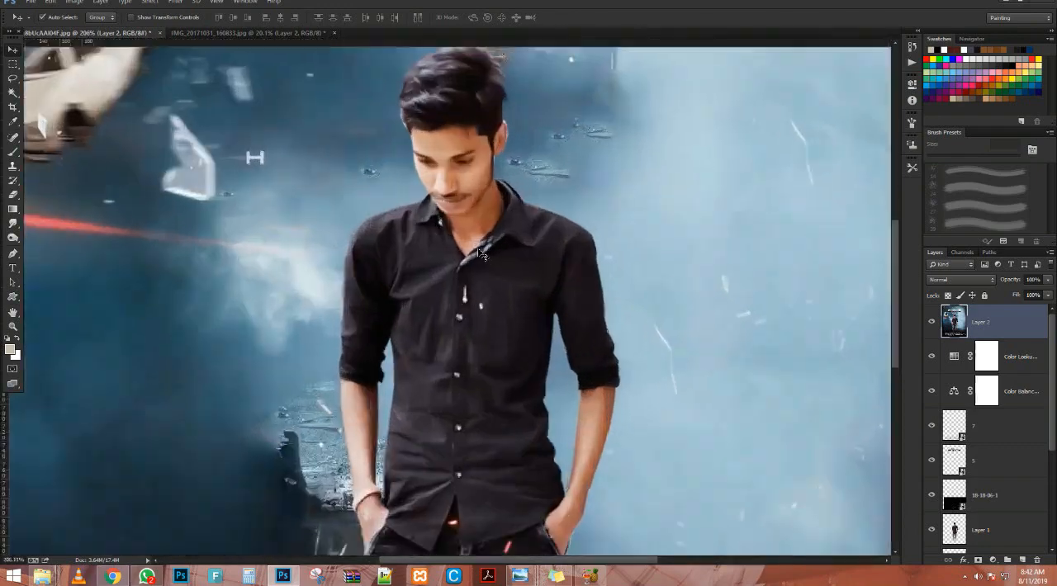
scroll(482, 255, down, 3)
scroll(482, 254, down, 4)
scroll(482, 254, up, 1)
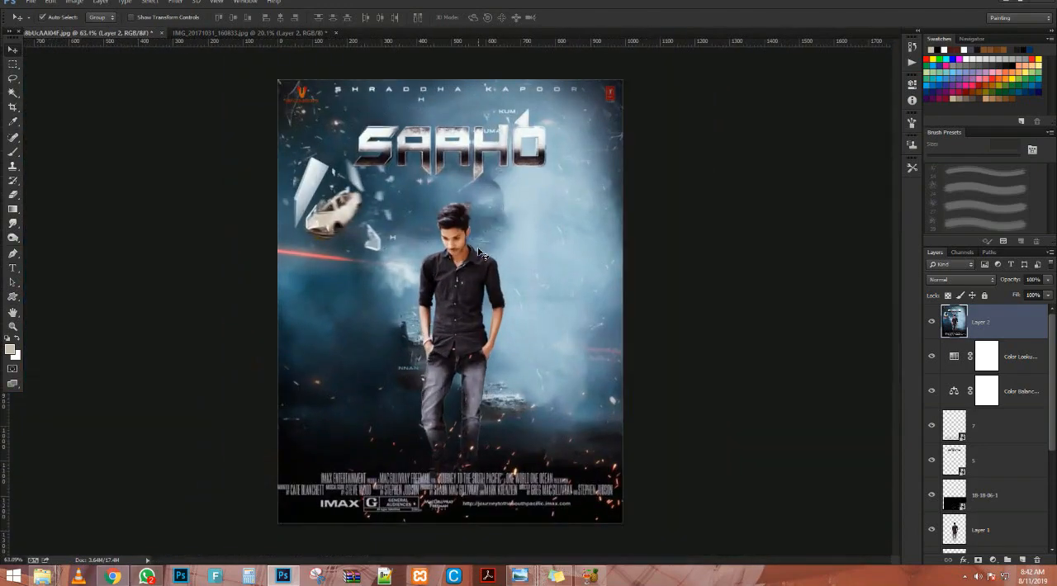
Save the poster as a layered Photoshop file named 45 in the PHOTOSHOP WORK 25-12-2018 folder on the Games (E:) drive.
key(ctrl+shift+s)
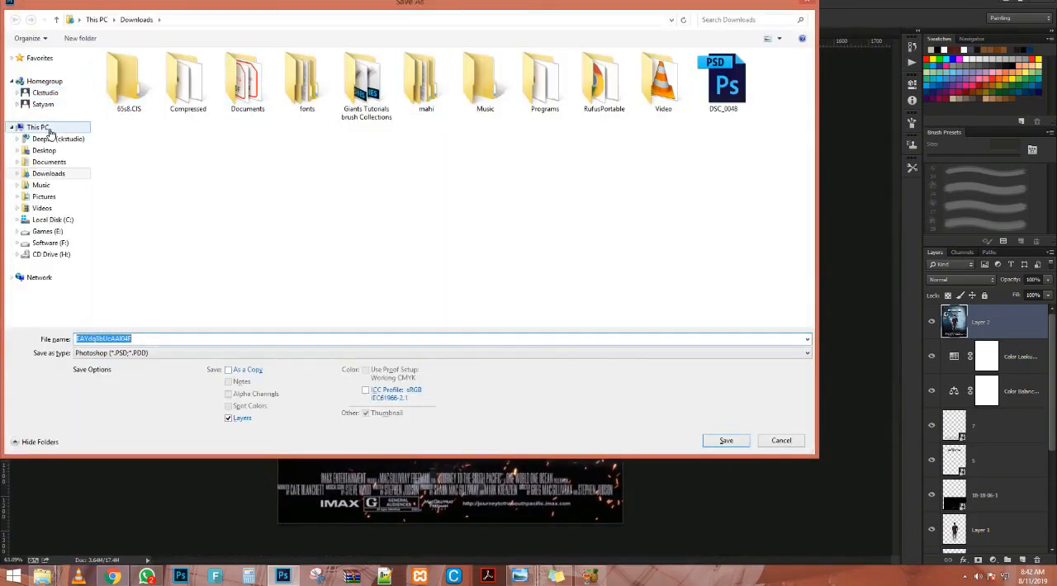
click(39, 128)
double_click(314, 157)
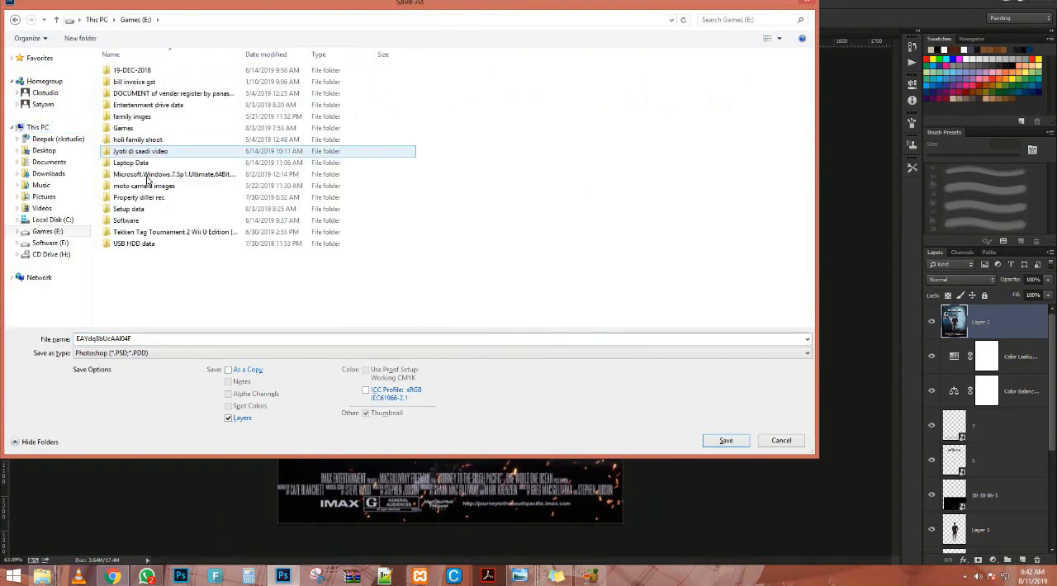
double_click(174, 106)
double_click(139, 117)
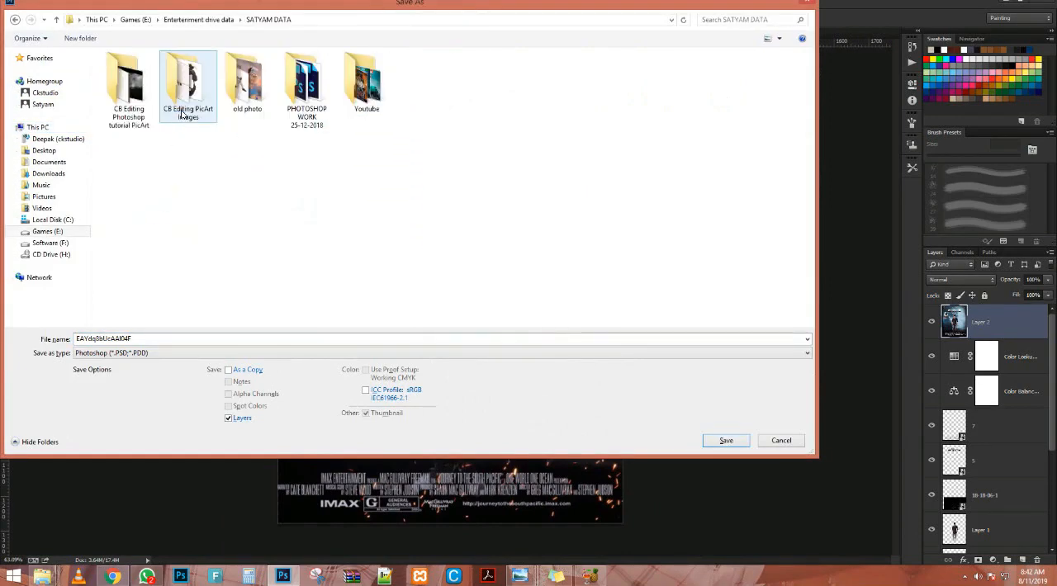
double_click(311, 99)
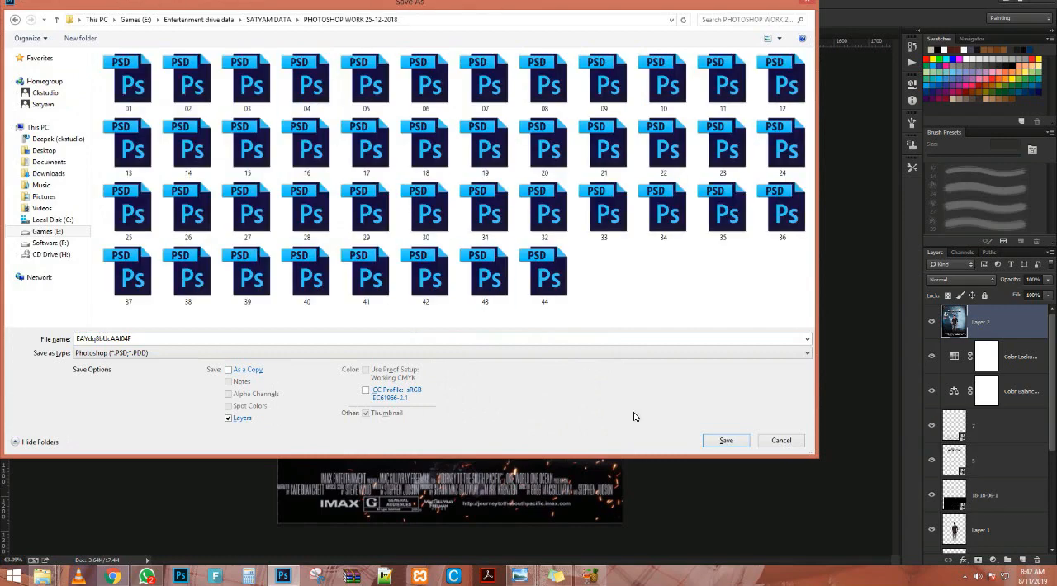
click(634, 339)
text(45)
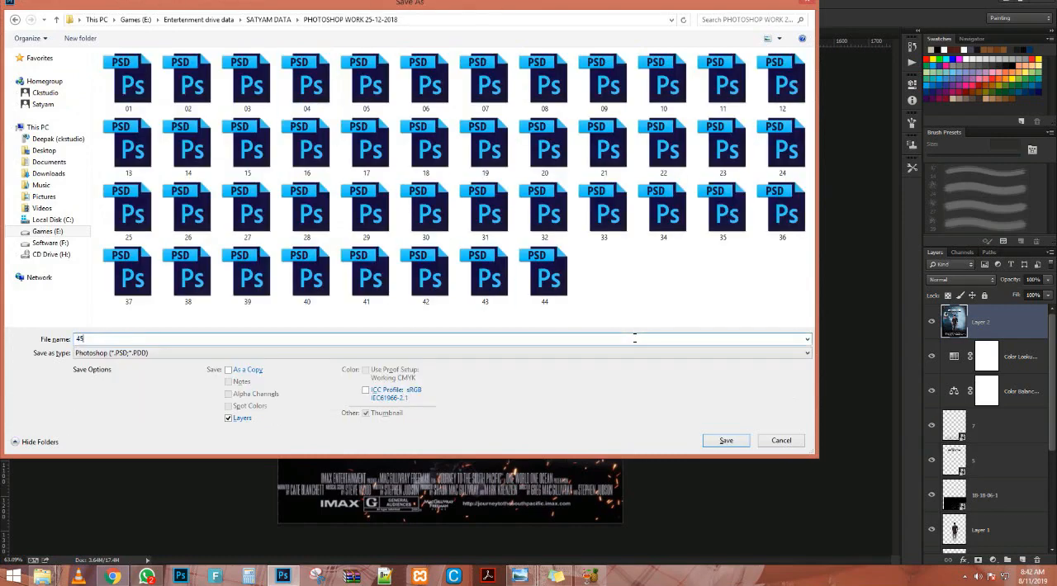
key(Return)
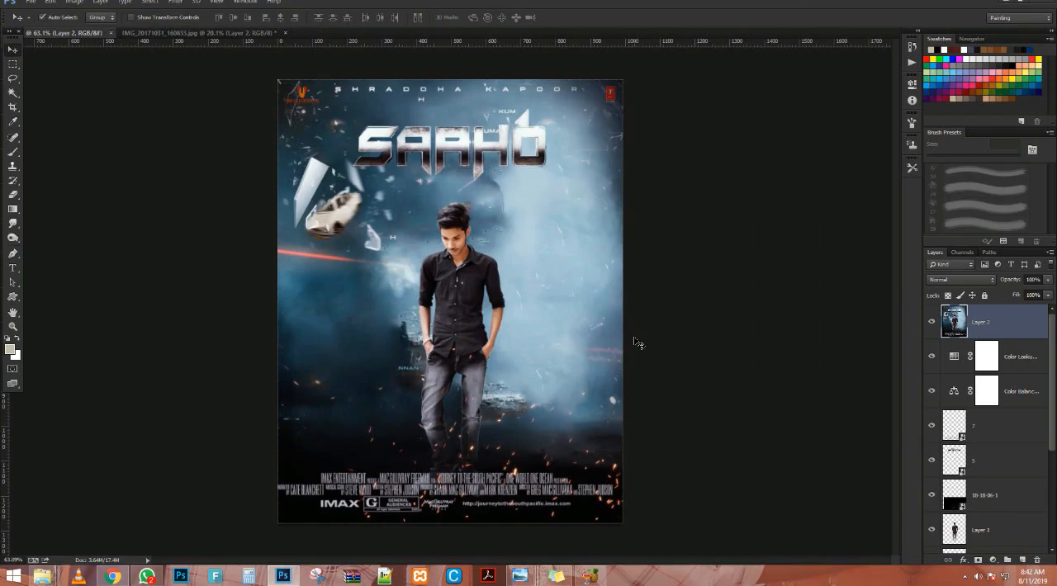
Close the poster document and the IMG_20171031_160833.jpg cutout document, discarding the cutout's changes.
key(ctrl+w)
key(ctrl+w)
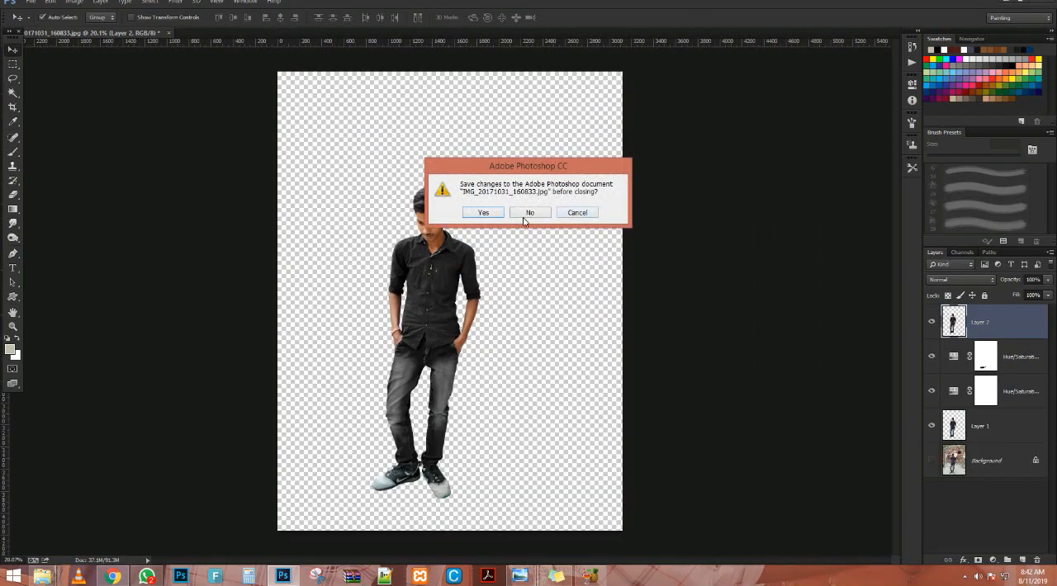
click(525, 214)
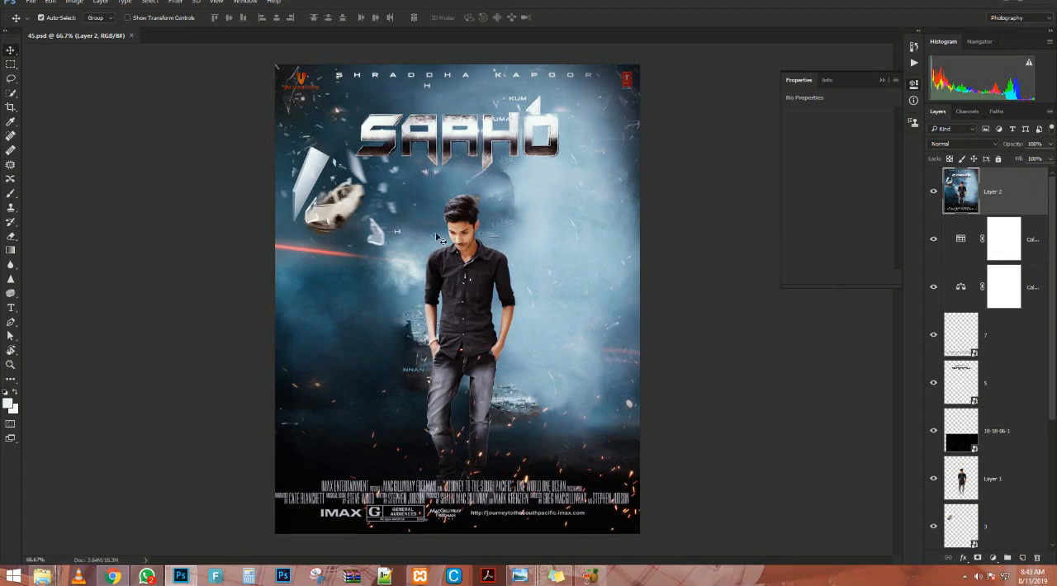
Open Topaz Lens Effects on the merged layer of 45.psd and preview the Camera - Pinhole, Camera - Tilt & Shift and Filter - Fog effects.
click(173, 3)
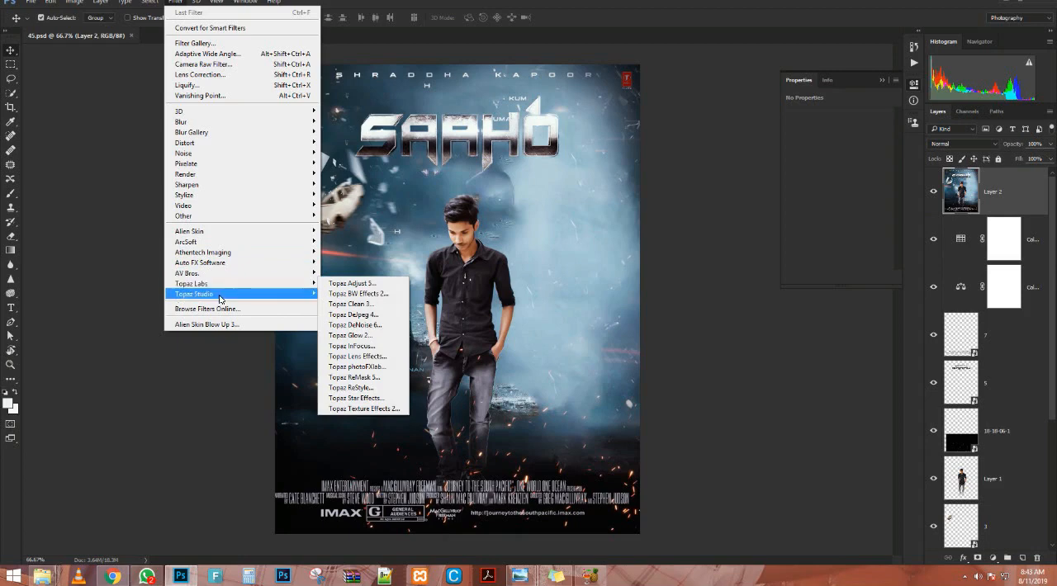
mouse_move(220, 299)
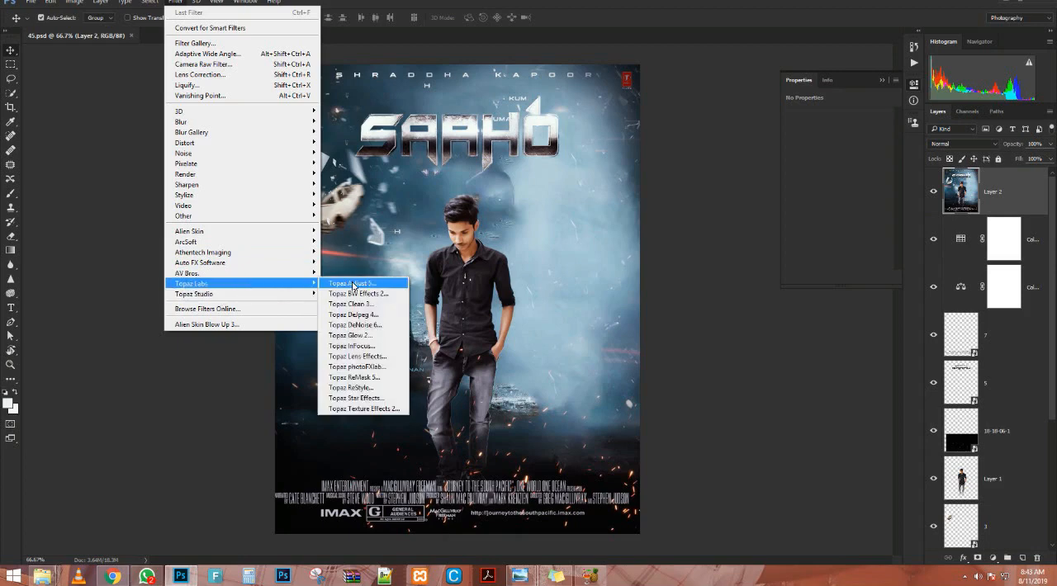
click(364, 356)
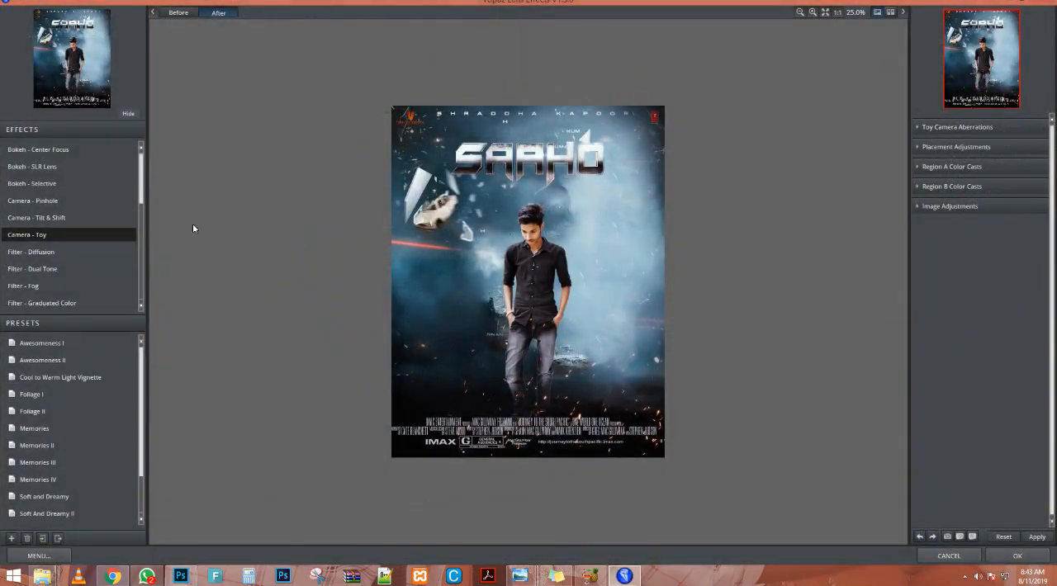
click(33, 200)
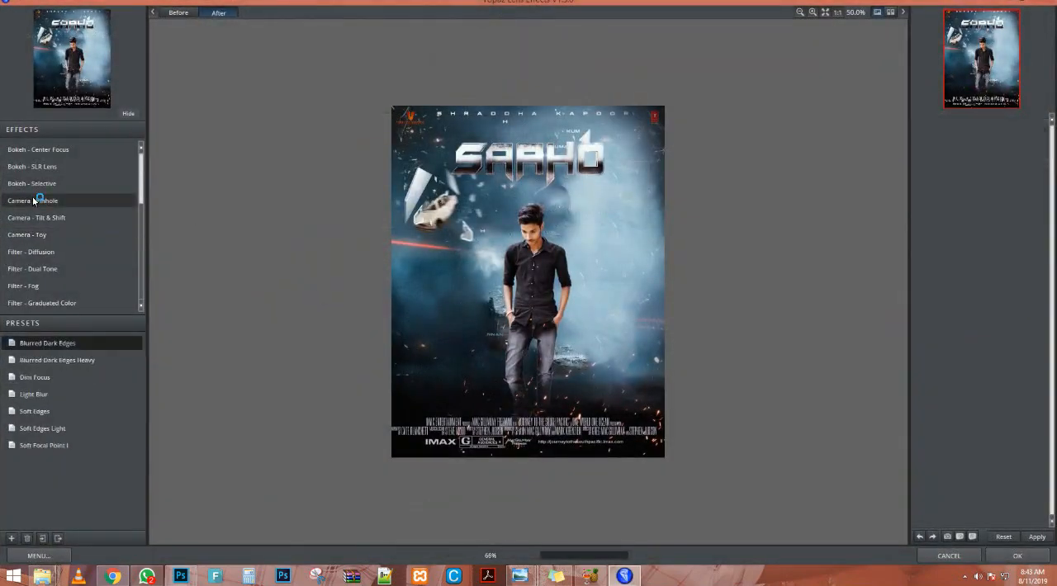
click(37, 218)
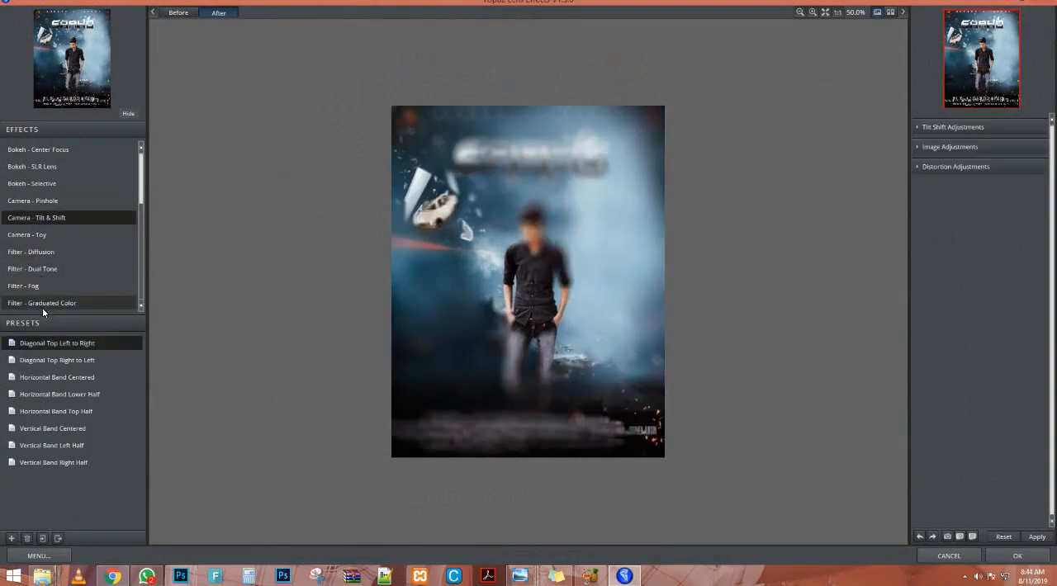
click(46, 282)
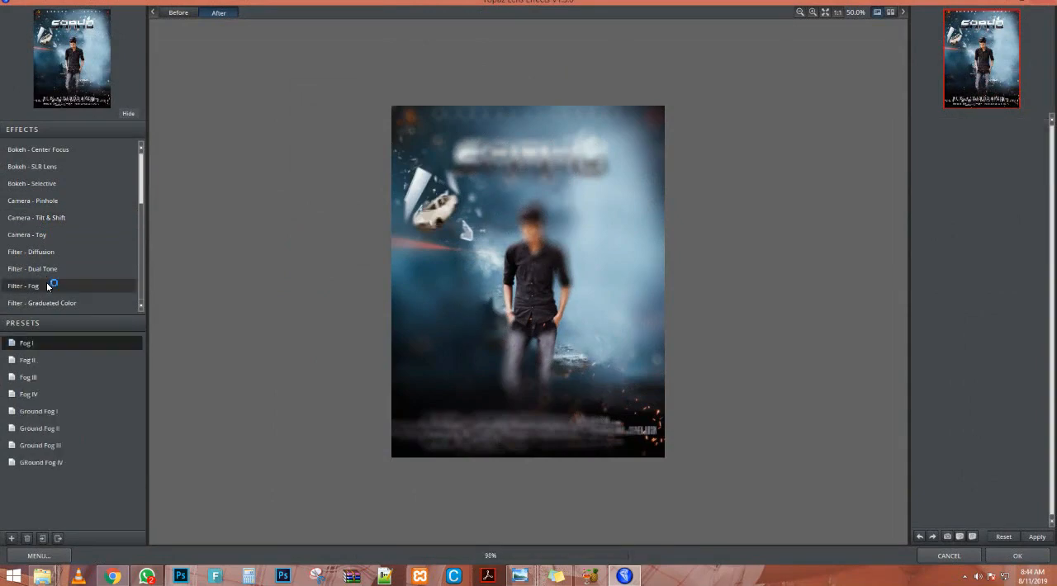
Preview the blue, green and orange Graduated Color presets and try to apply Graduated Orange II to the merged layer.
click(48, 303)
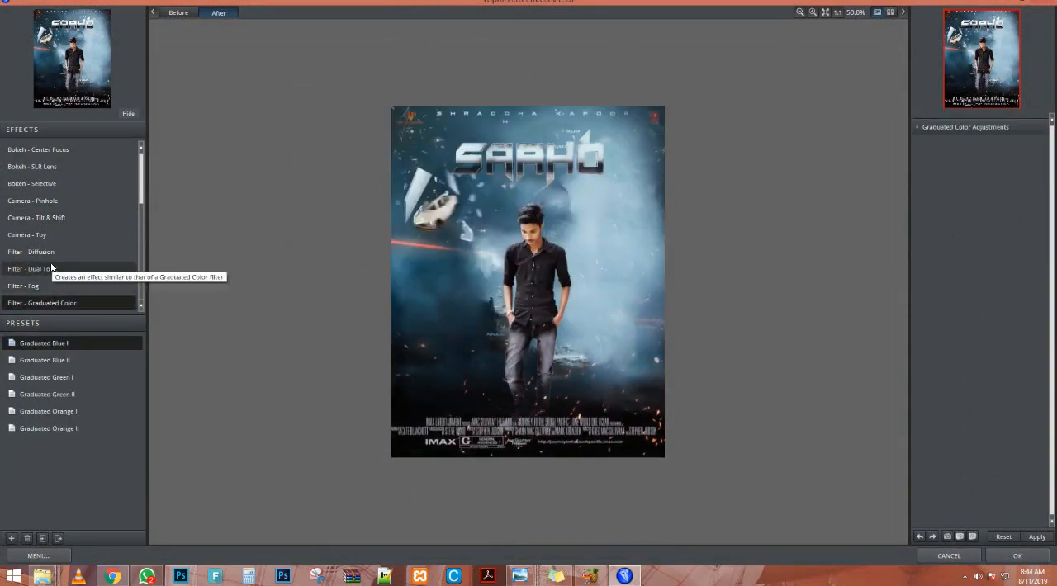
scroll(51, 270, down, 1)
click(49, 361)
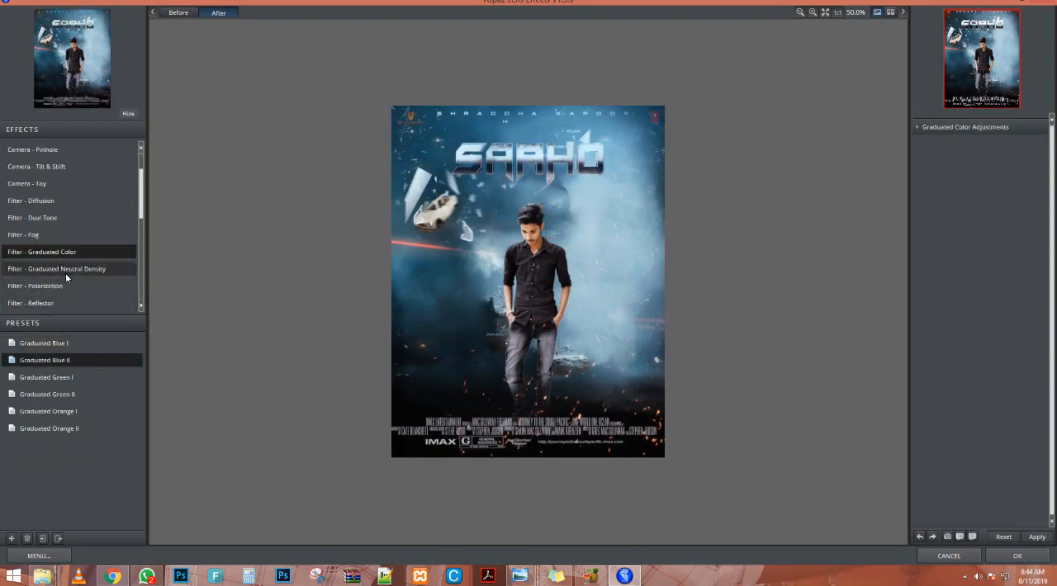
click(53, 377)
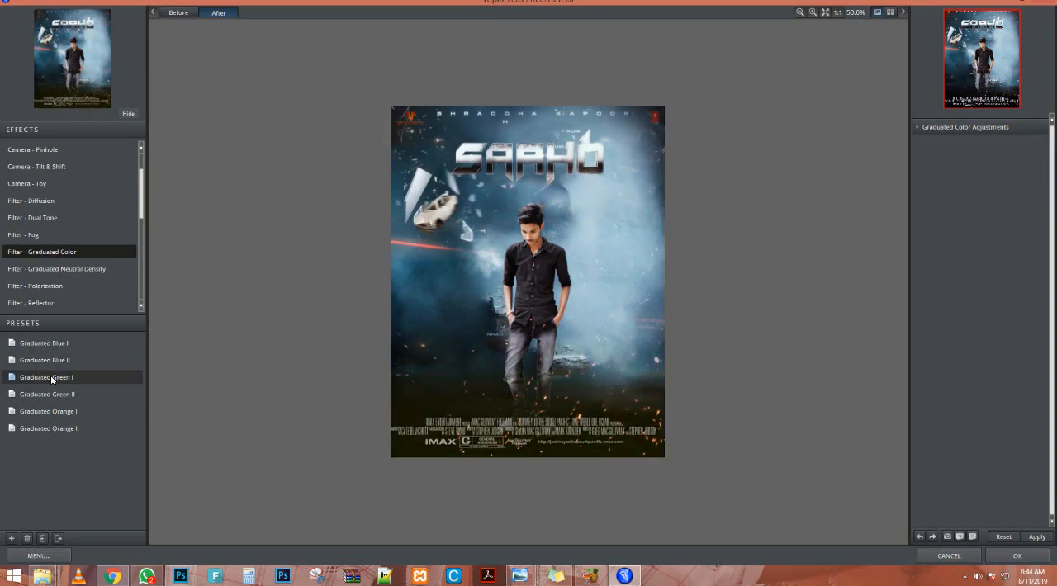
click(47, 394)
click(48, 412)
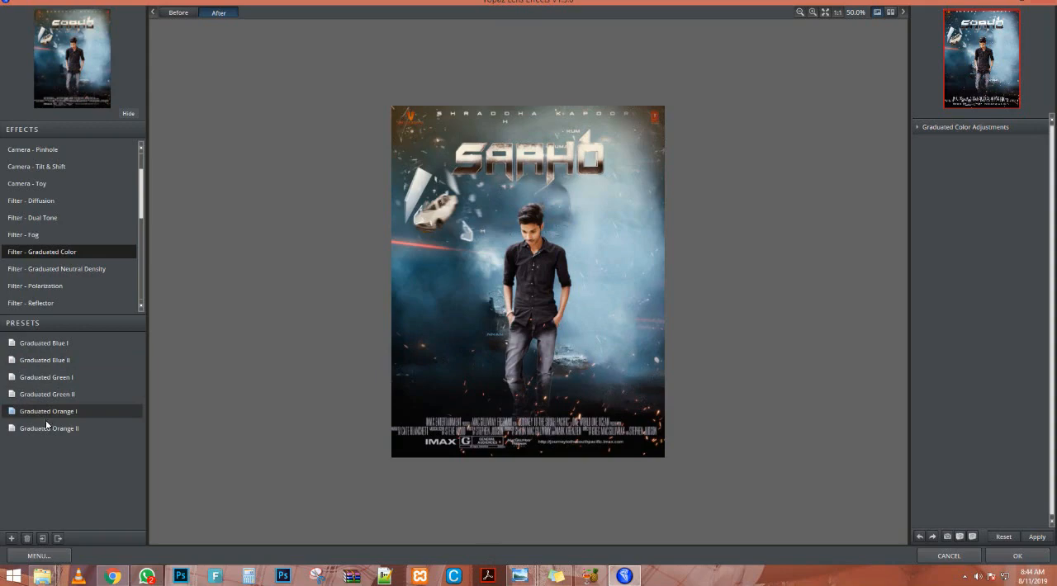
click(47, 427)
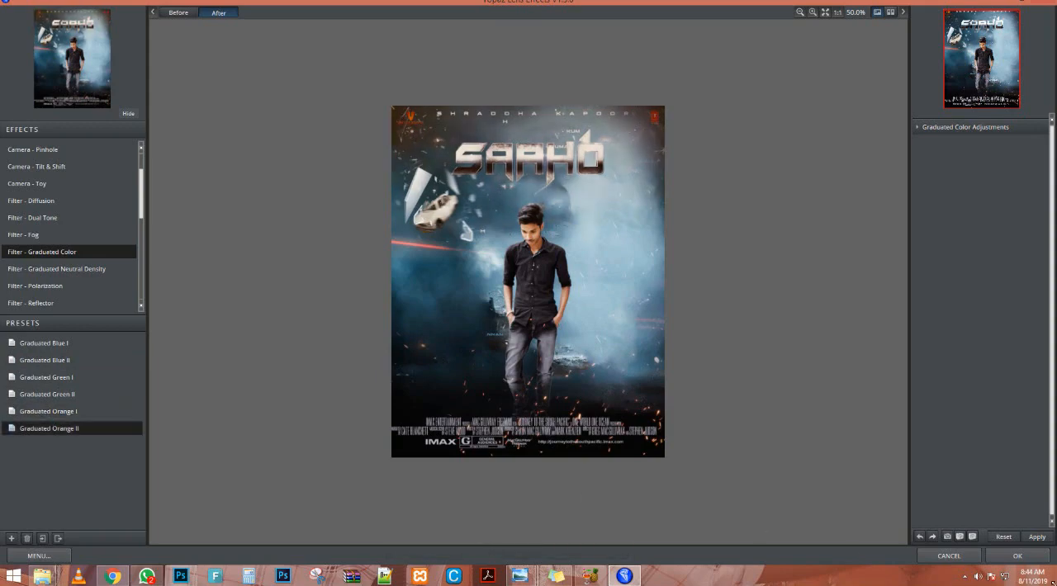
click(1007, 561)
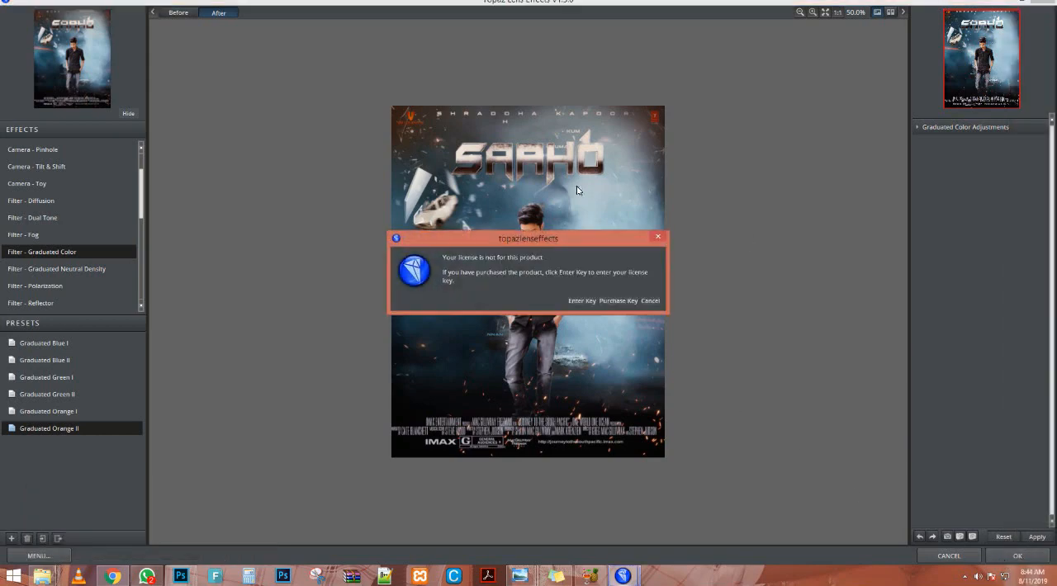
click(650, 302)
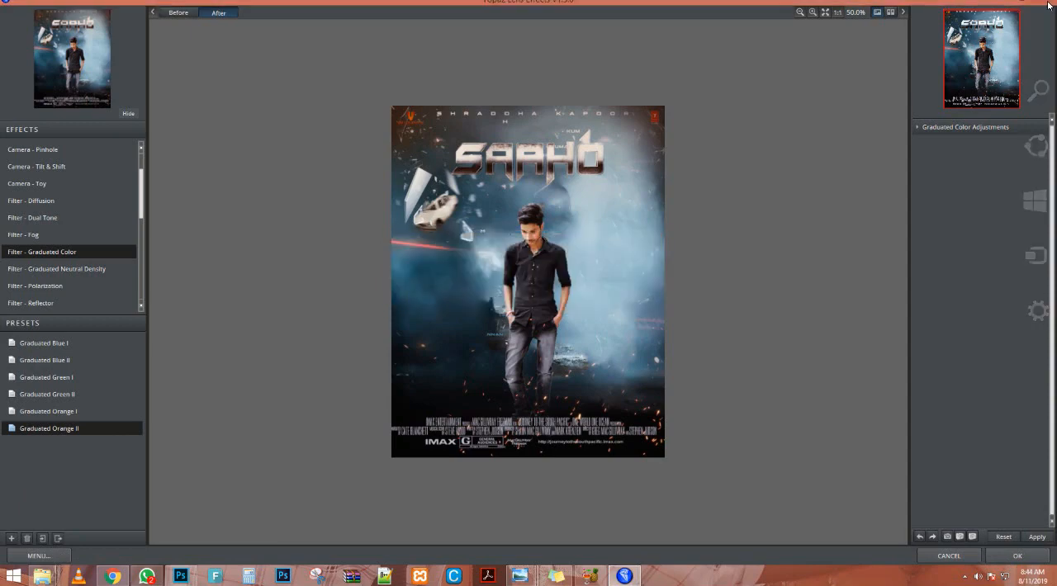
Cancel the Topaz Lens Effects filter and dismiss the AdobeIPCBroker.exe application error.
click(948, 555)
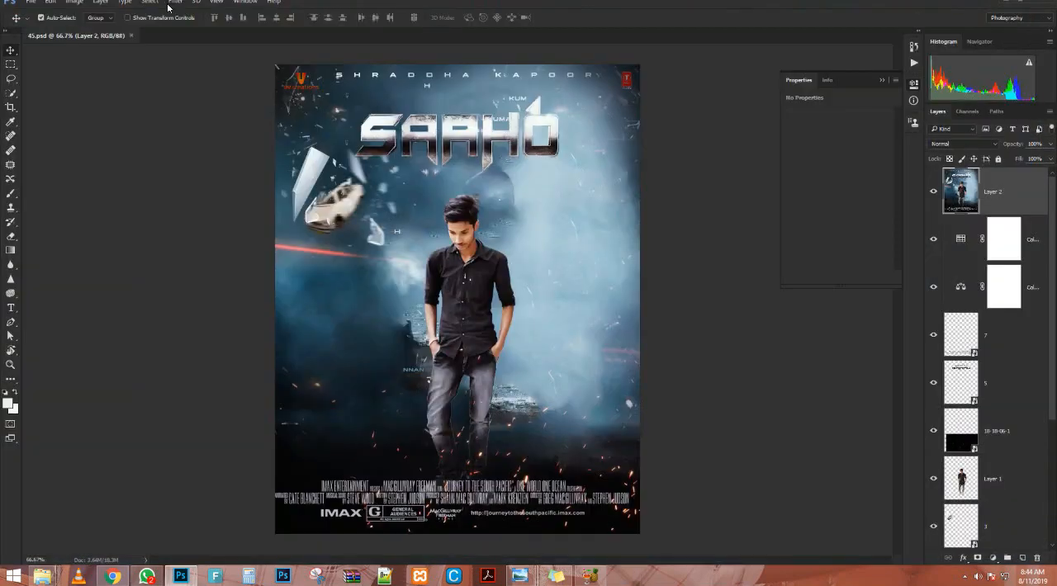
click(169, 3)
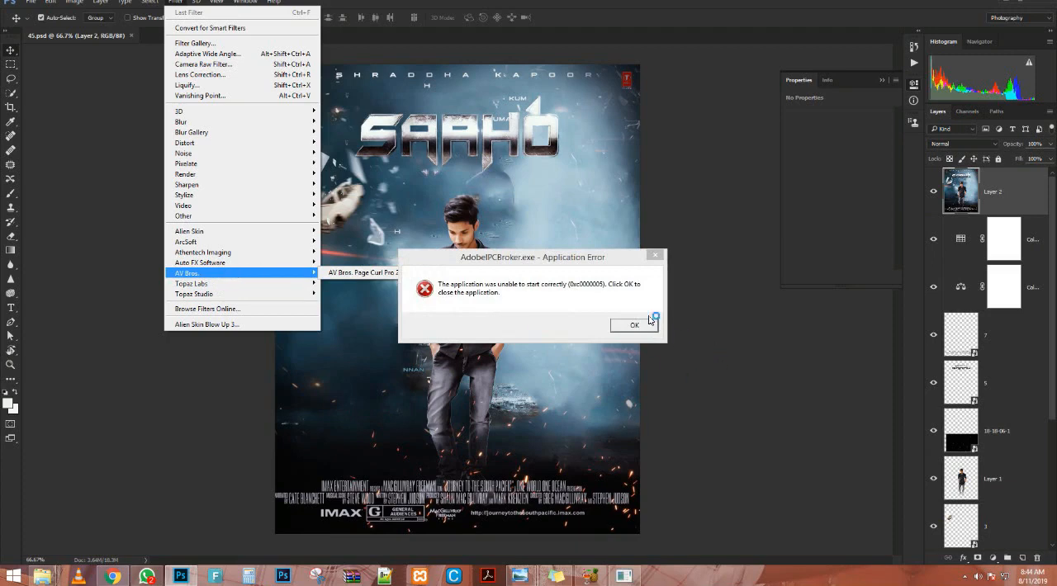
click(645, 328)
click(644, 328)
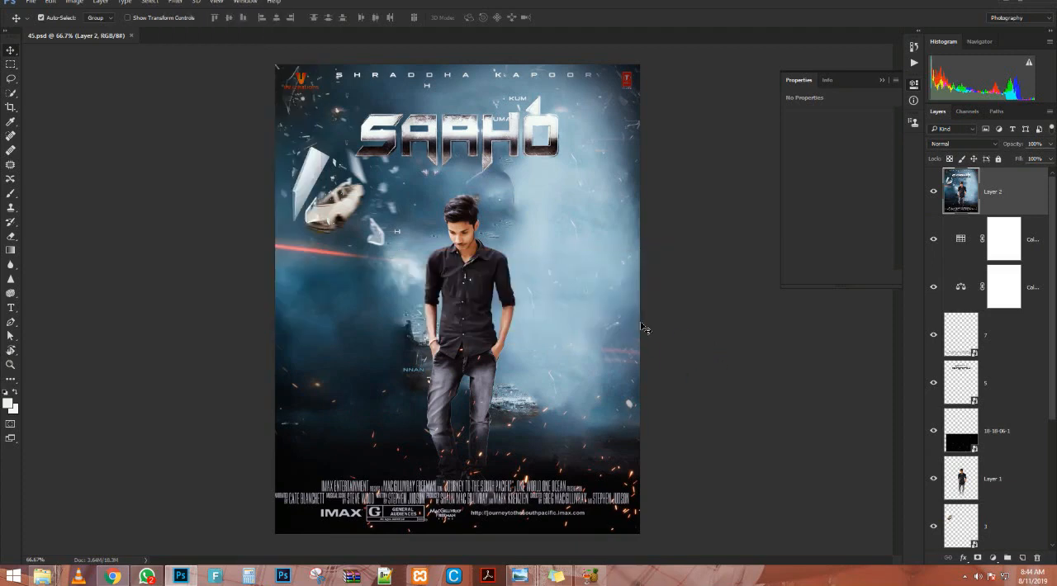
Open the Auto FX Free Sampler filter on the merged poster layer and set its Background layer opacity to 60.
click(171, 3)
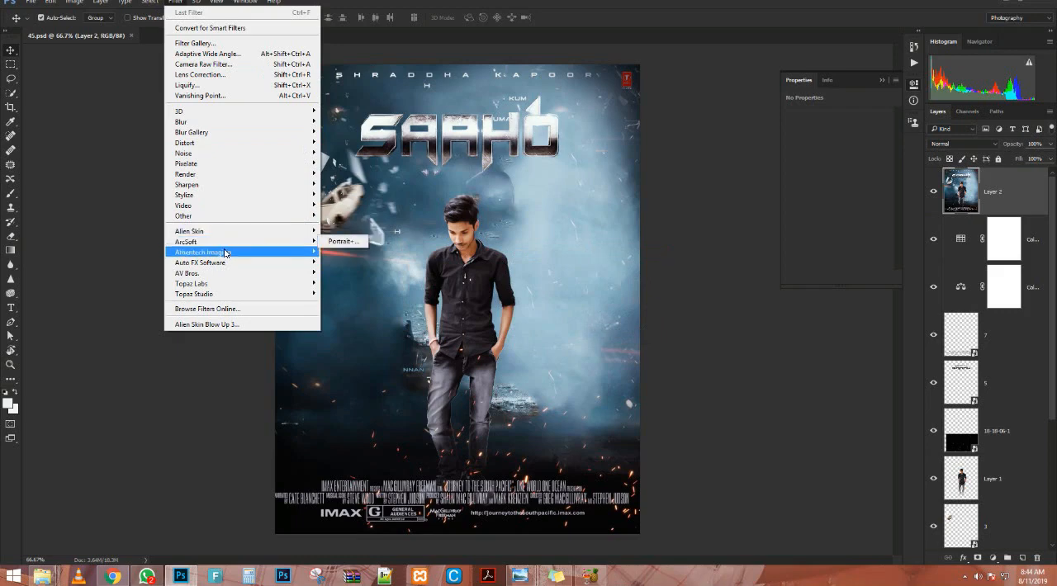
mouse_move(225, 252)
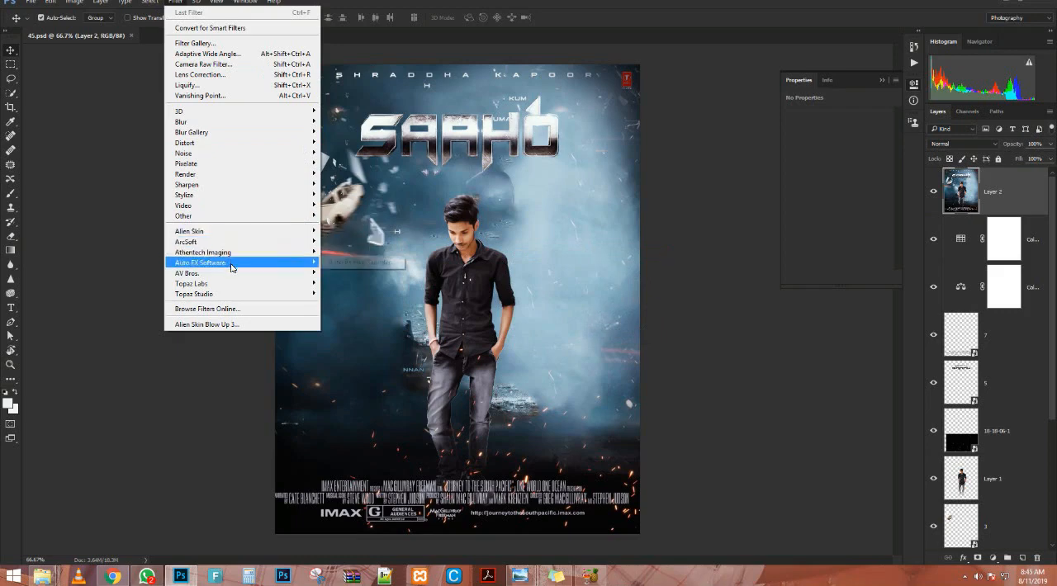
mouse_move(269, 265)
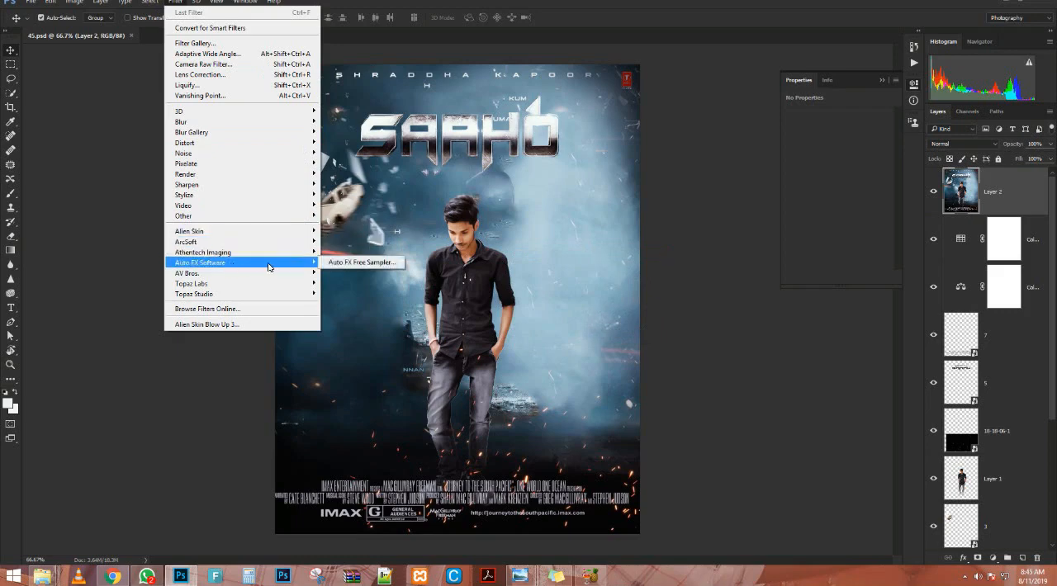
click(355, 263)
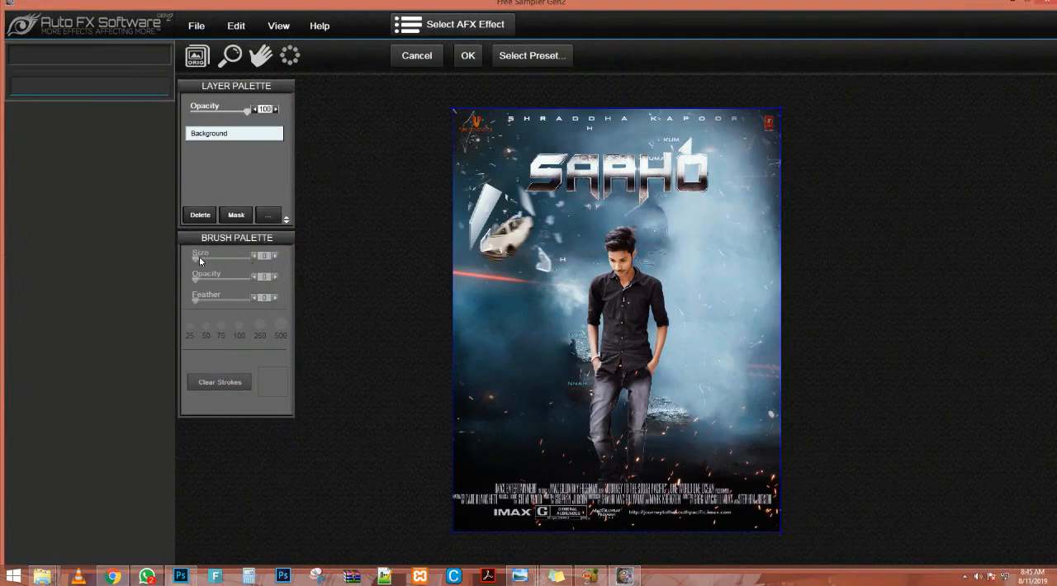
mouse_move(243, 116)
mouse_down()
mouse_move(208, 112)
mouse_move(224, 112)
mouse_up()
click(224, 25)
click(217, 27)
click(200, 30)
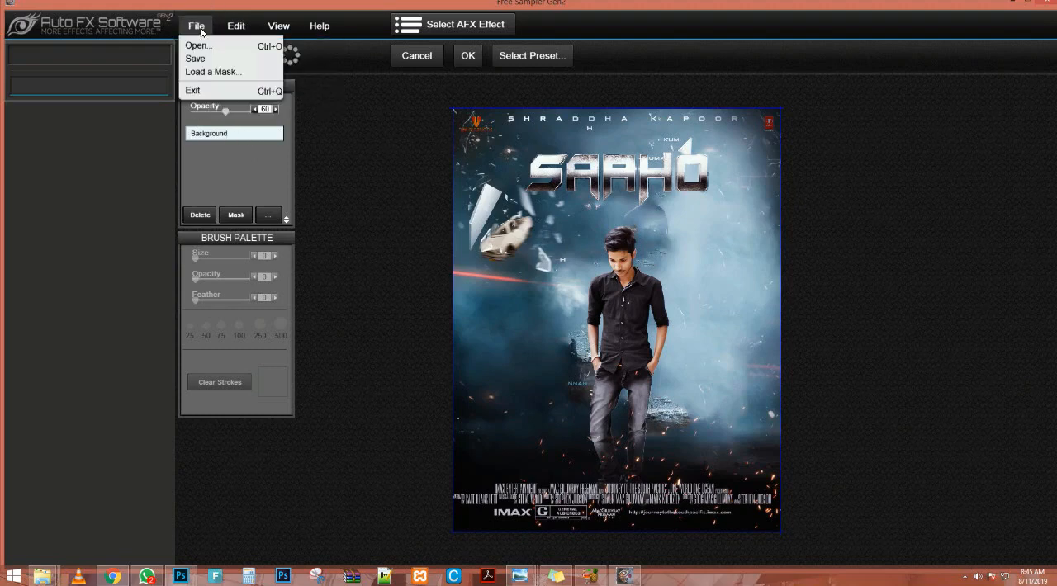
click(268, 30)
click(285, 29)
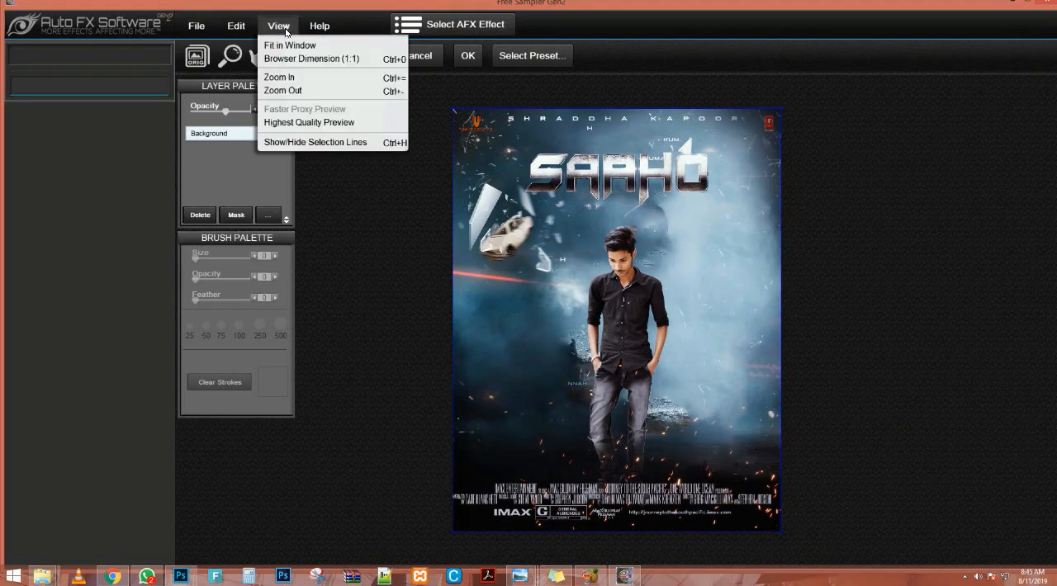
click(281, 28)
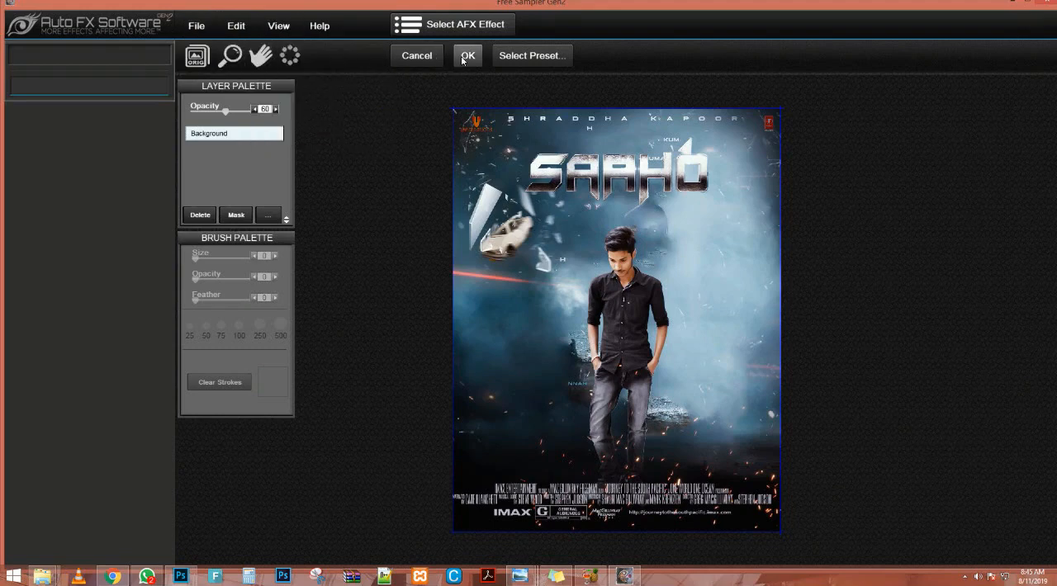
Try to apply the Soft Colors-- Opacity 90 preset from the Light Brush effect presets to the poster.
click(516, 55)
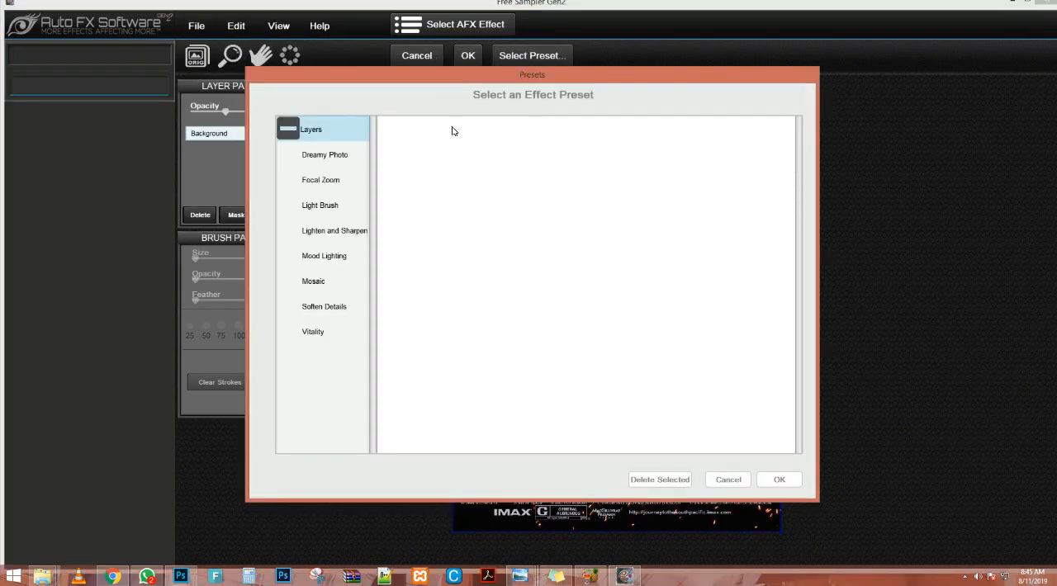
click(314, 210)
click(513, 206)
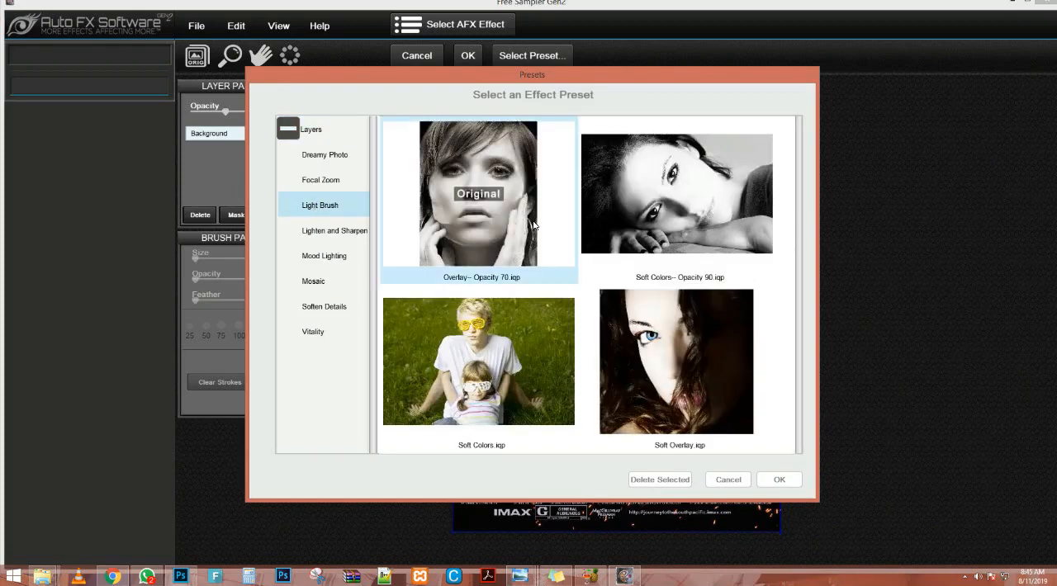
drag(583, 79, 611, 123)
click(660, 245)
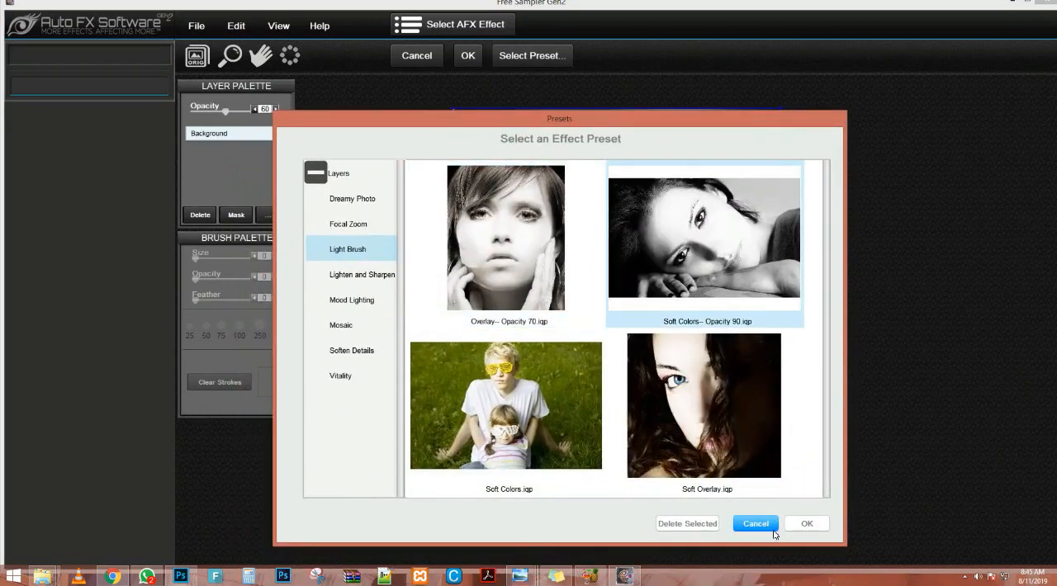
click(806, 524)
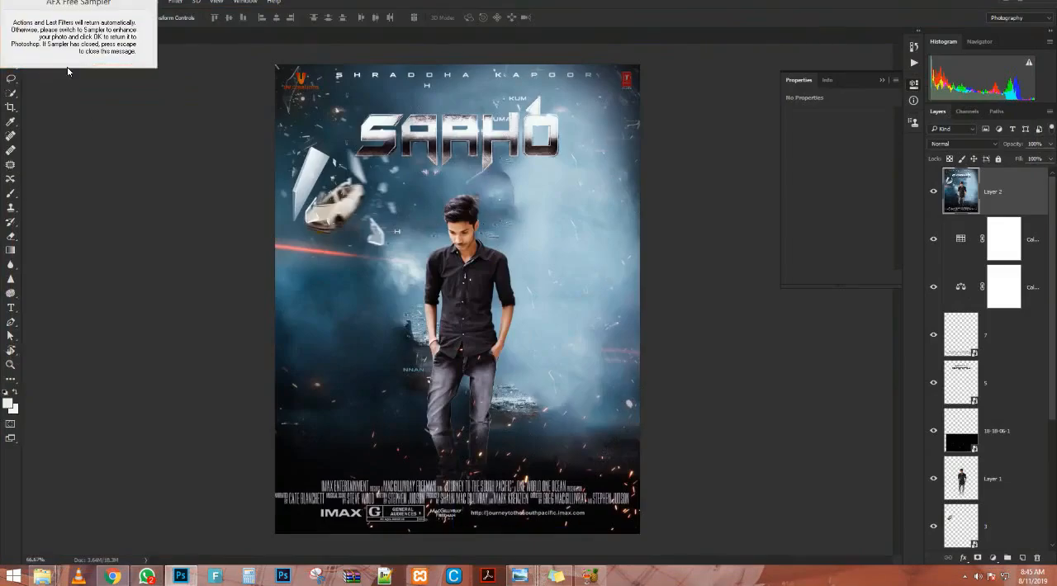
Move the AFX Free Sampler message over the poster and try to return to the 45.psd document.
drag(136, 25, 470, 344)
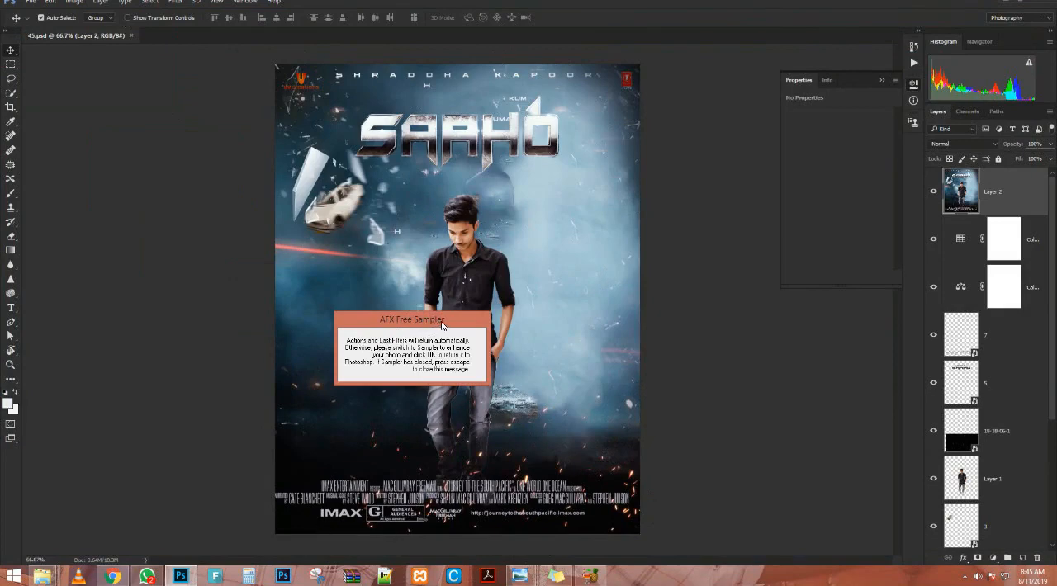
click(520, 273)
click(190, 575)
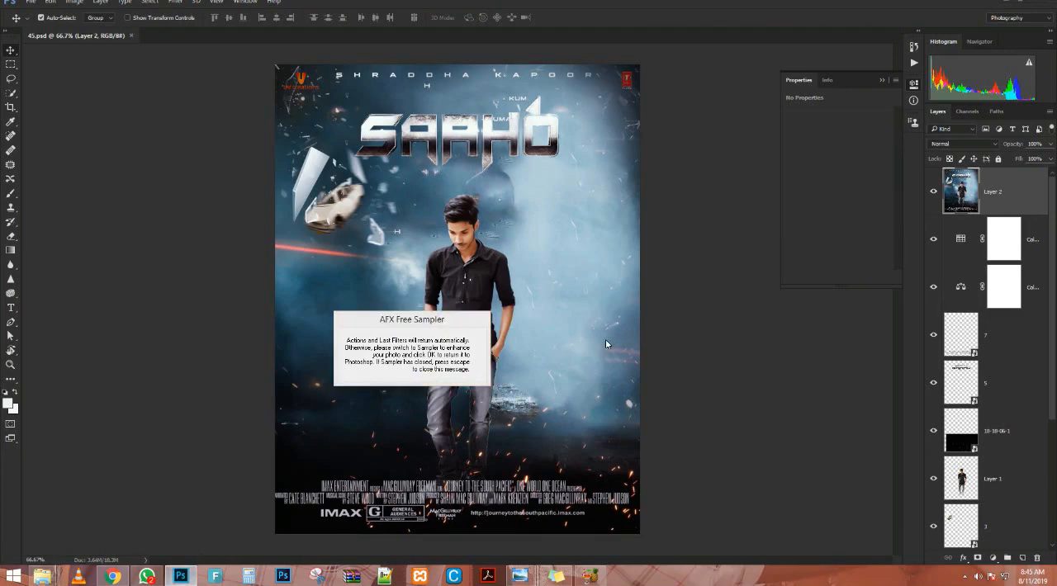
click(570, 283)
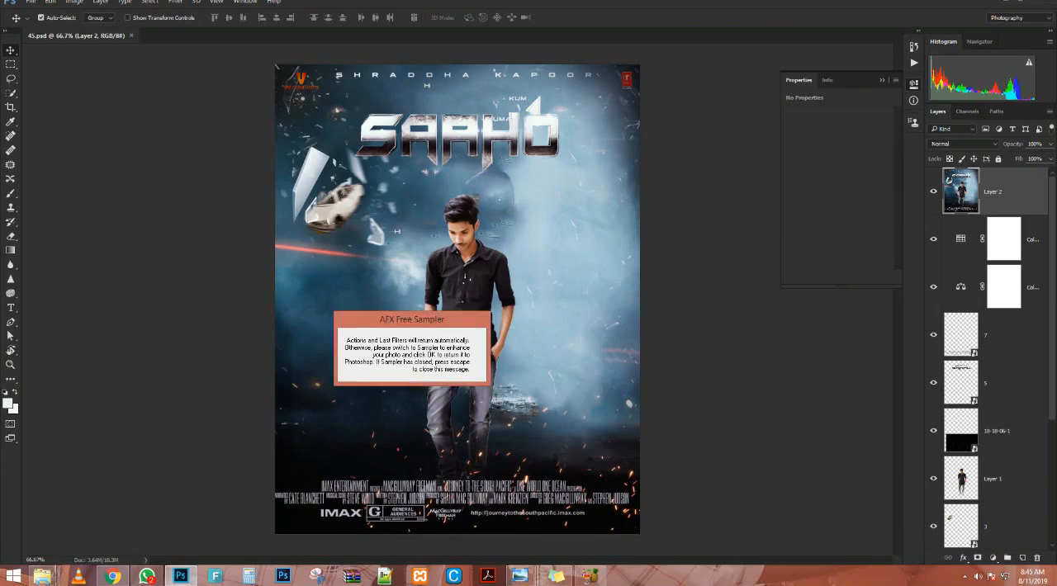